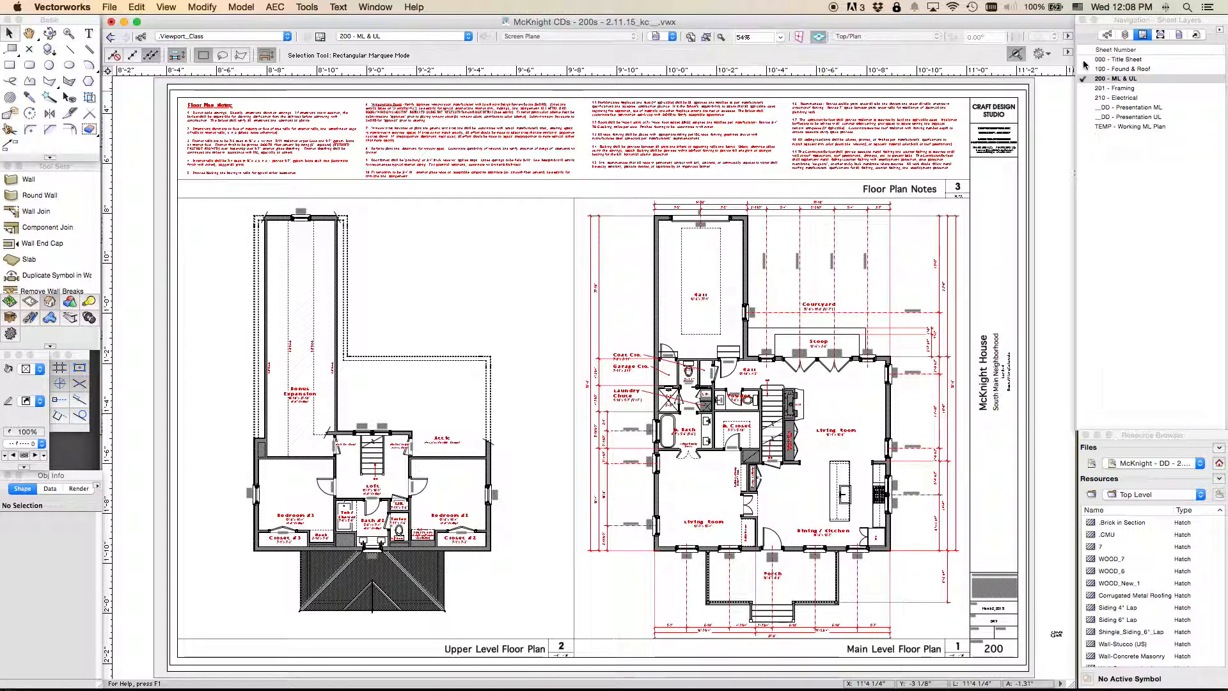
Review the sheet layers in turn: Title Sheet, Found & Roof, ML & UL, Framing and Electrical, ending back on the Title Sheet.
click(1144, 36)
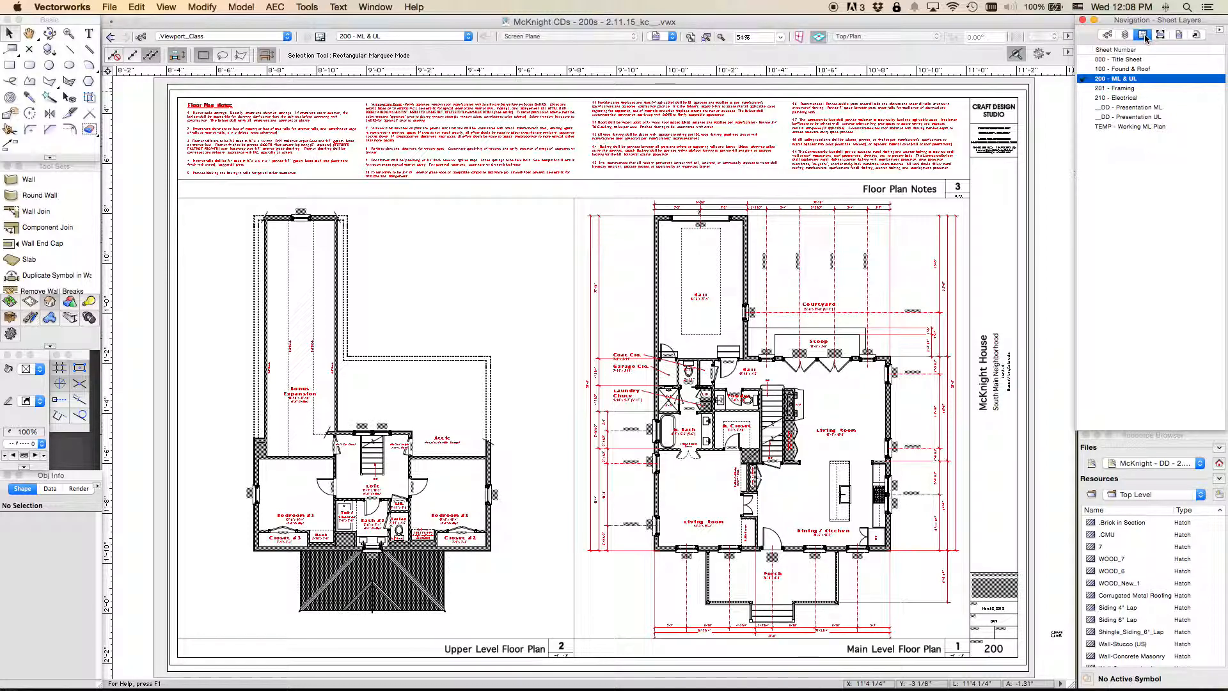
click(1085, 60)
click(1083, 59)
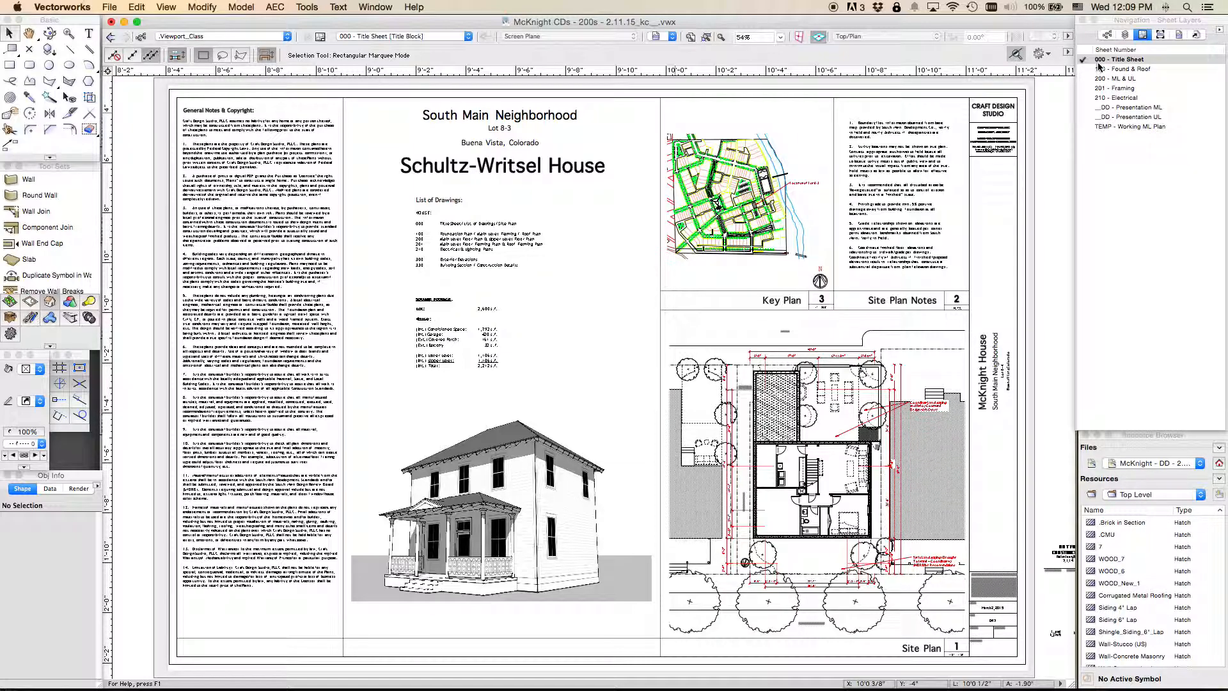
click(1083, 70)
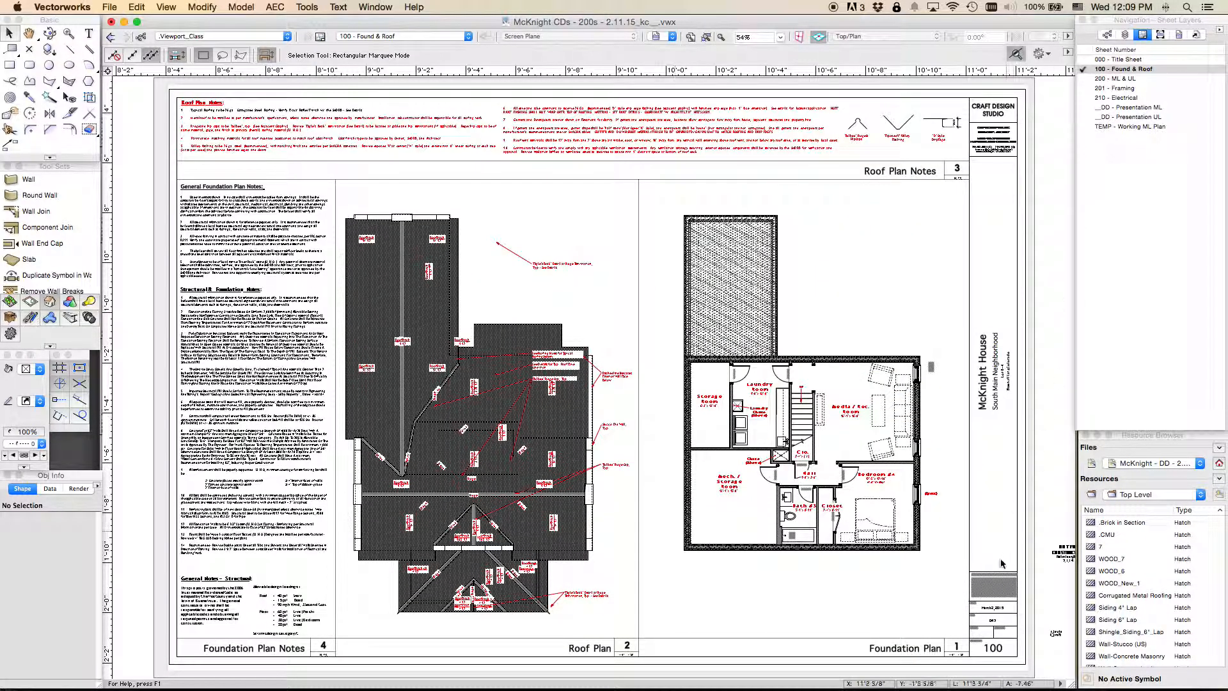
click(1083, 78)
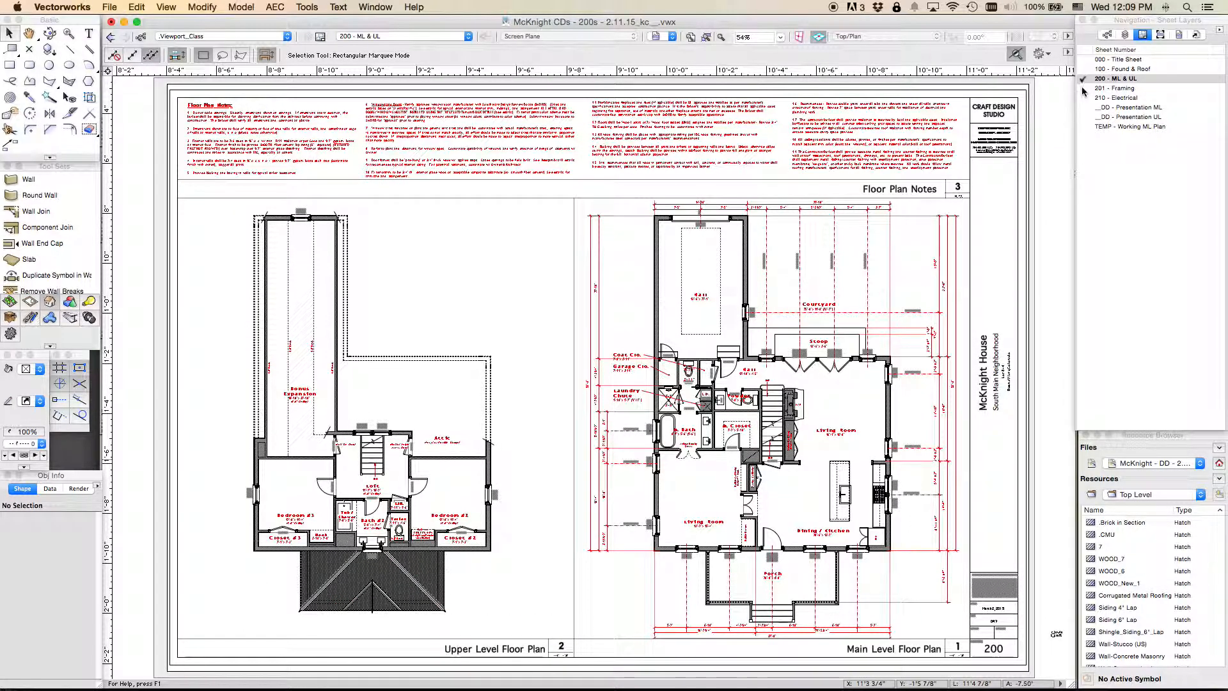
click(1083, 88)
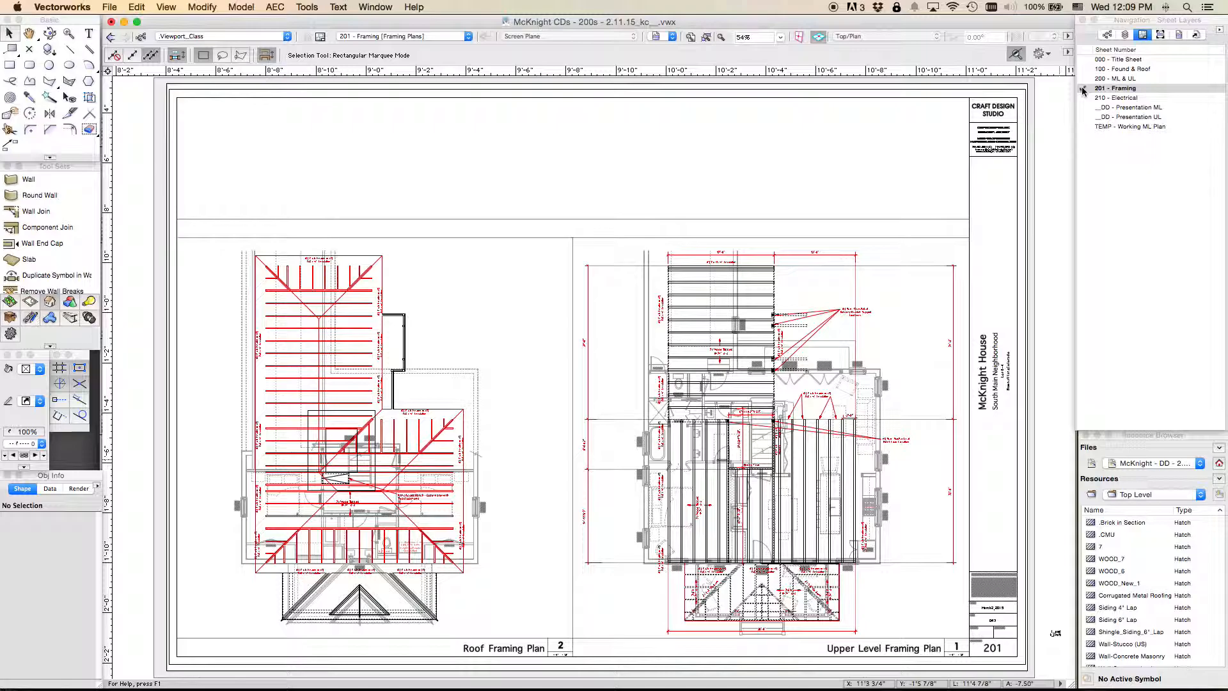
click(1083, 98)
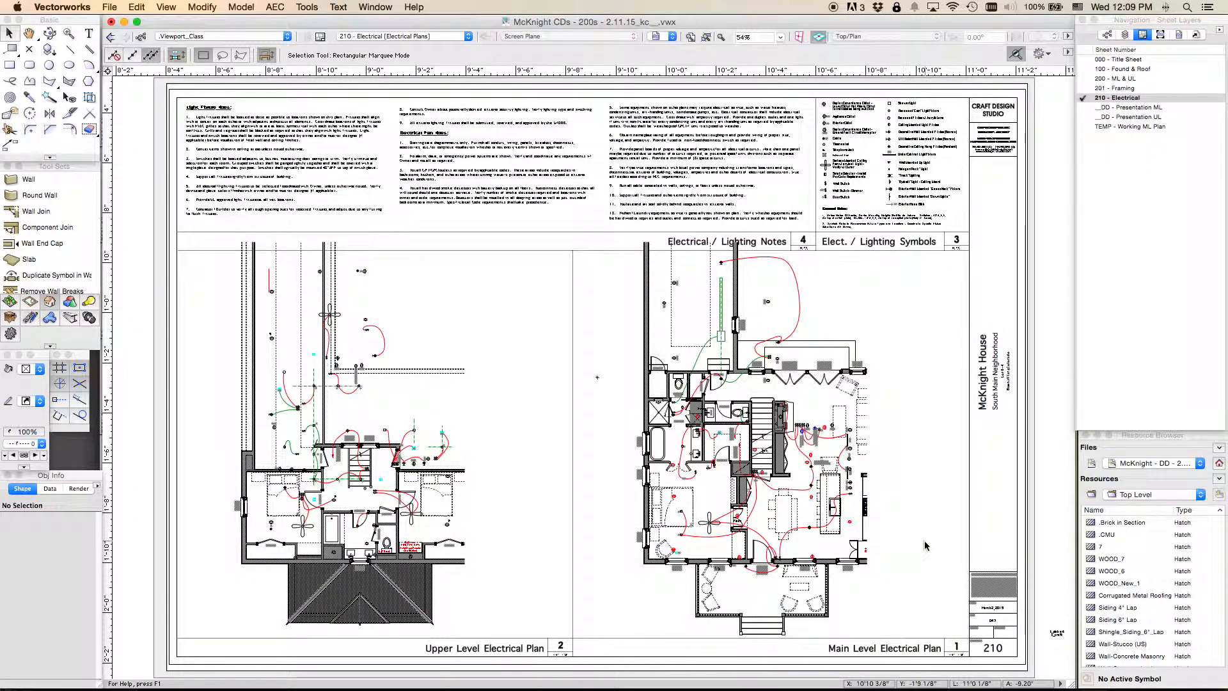
click(1084, 59)
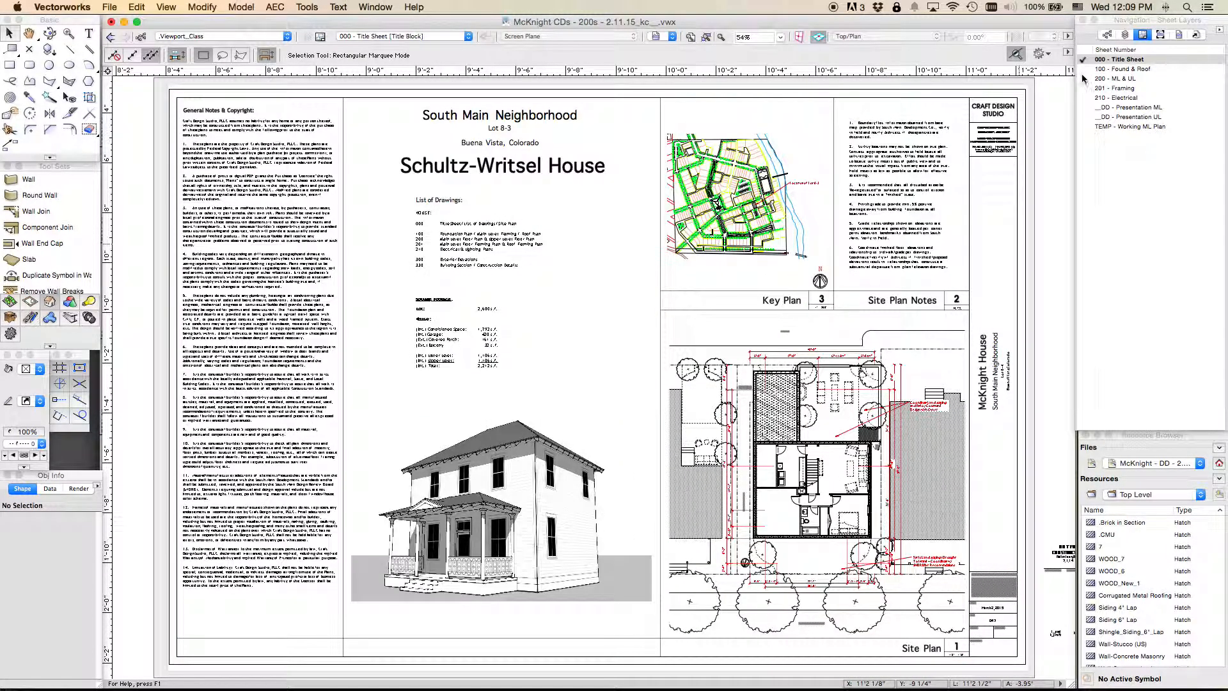
On sheet 200 - ML & UL, open the Main Level Floor Plan viewport for editing on the 200_ML 1/4" Dimensions design layer.
click(1085, 78)
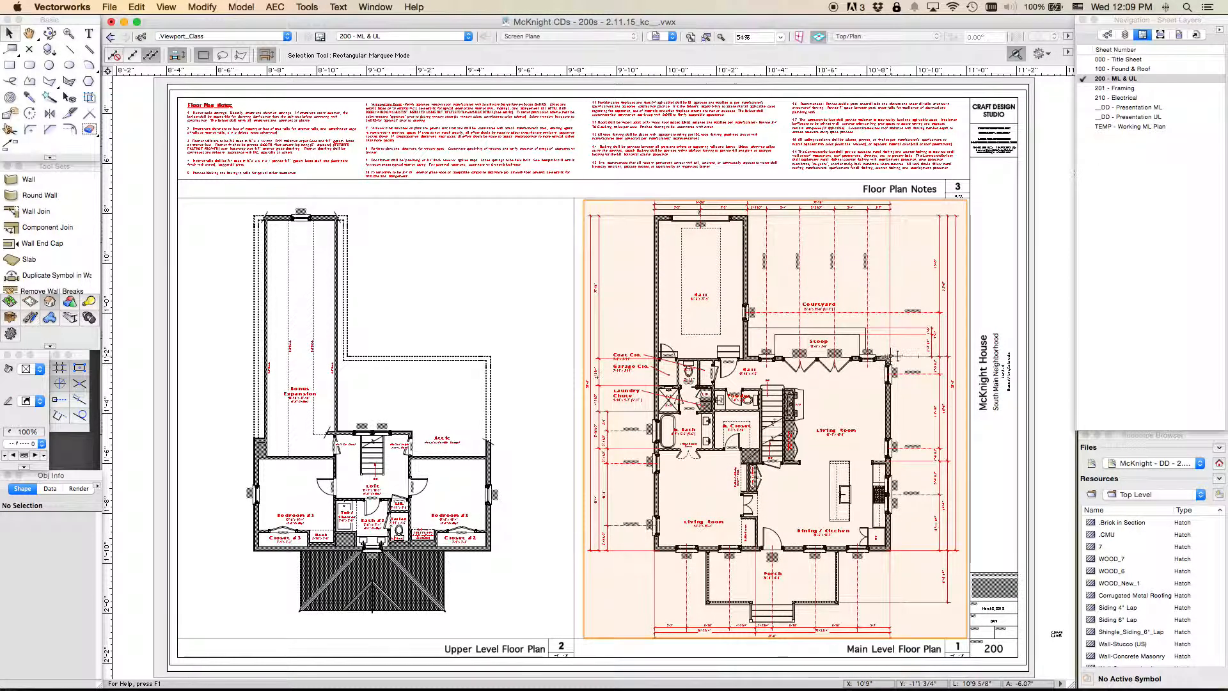
double_click(885, 351)
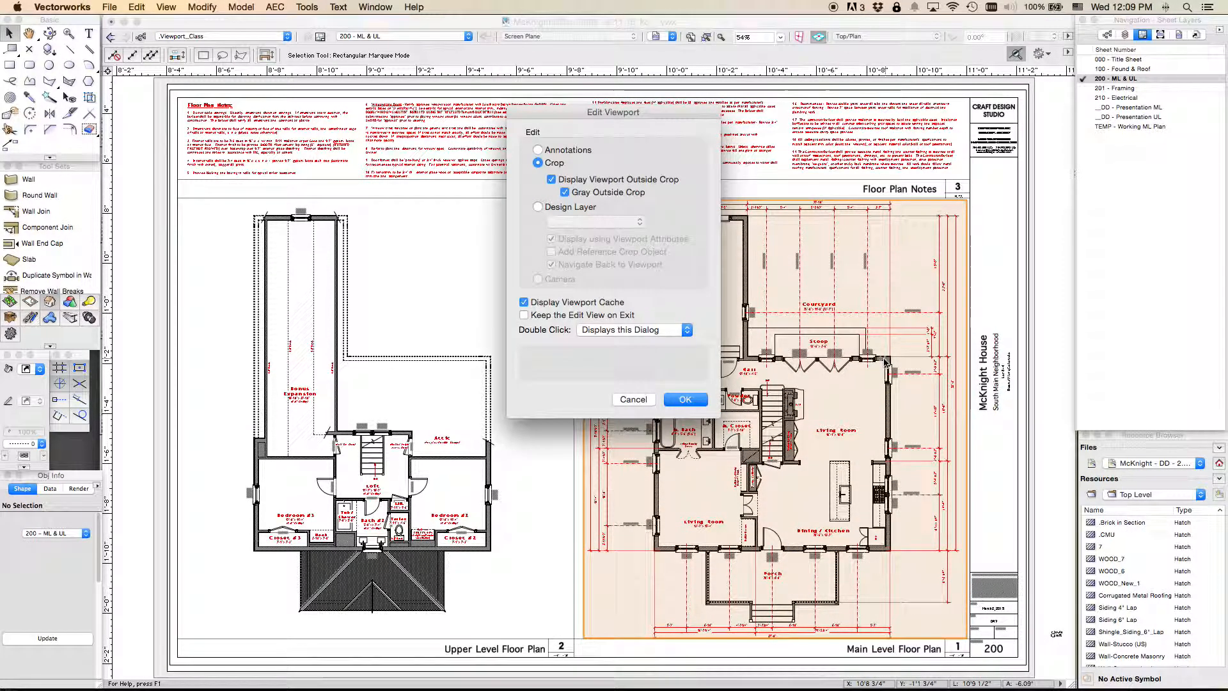
click(537, 207)
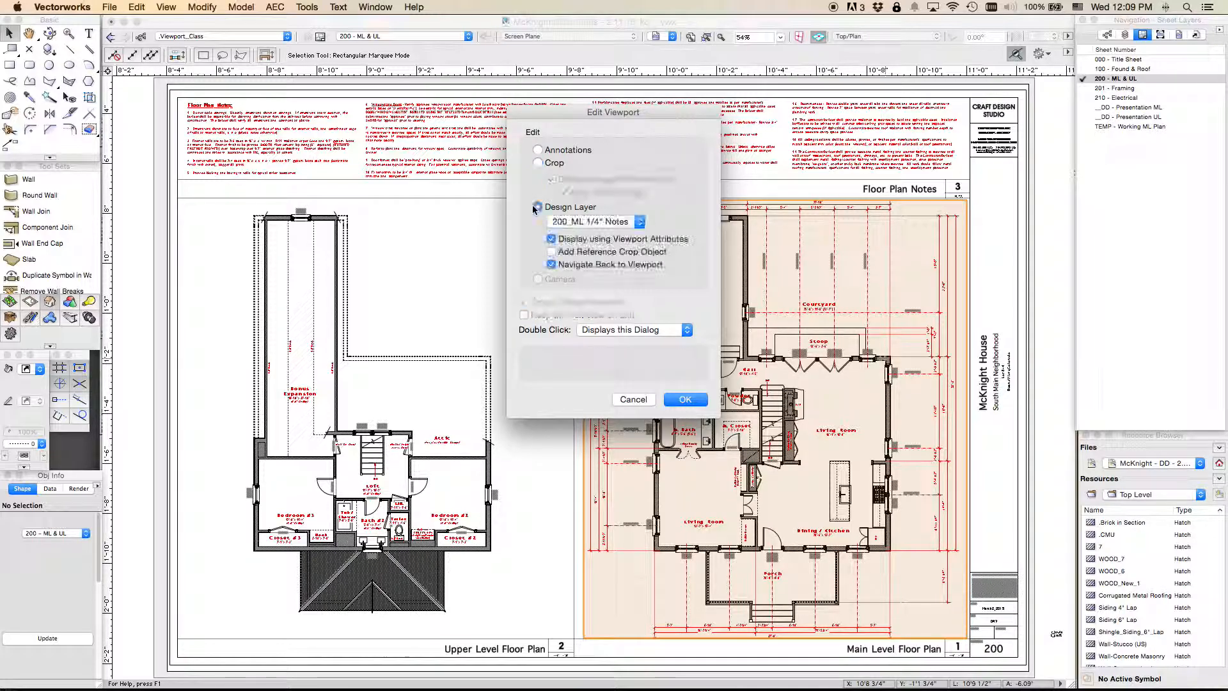
click(623, 224)
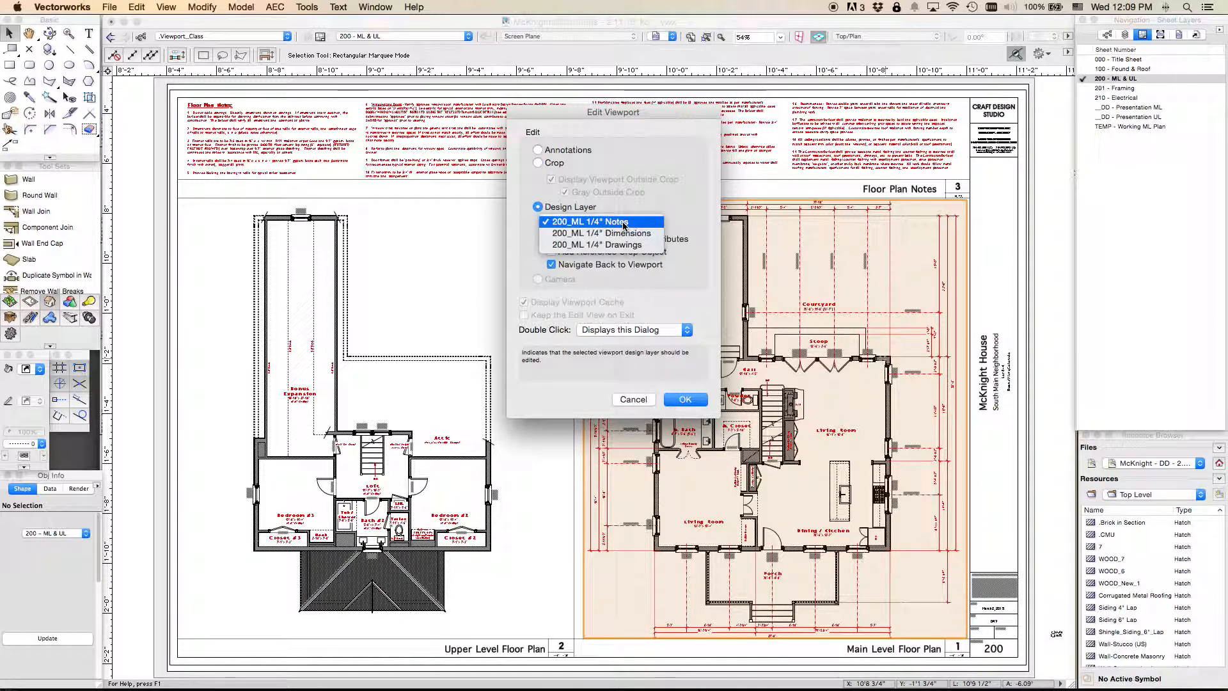
click(580, 234)
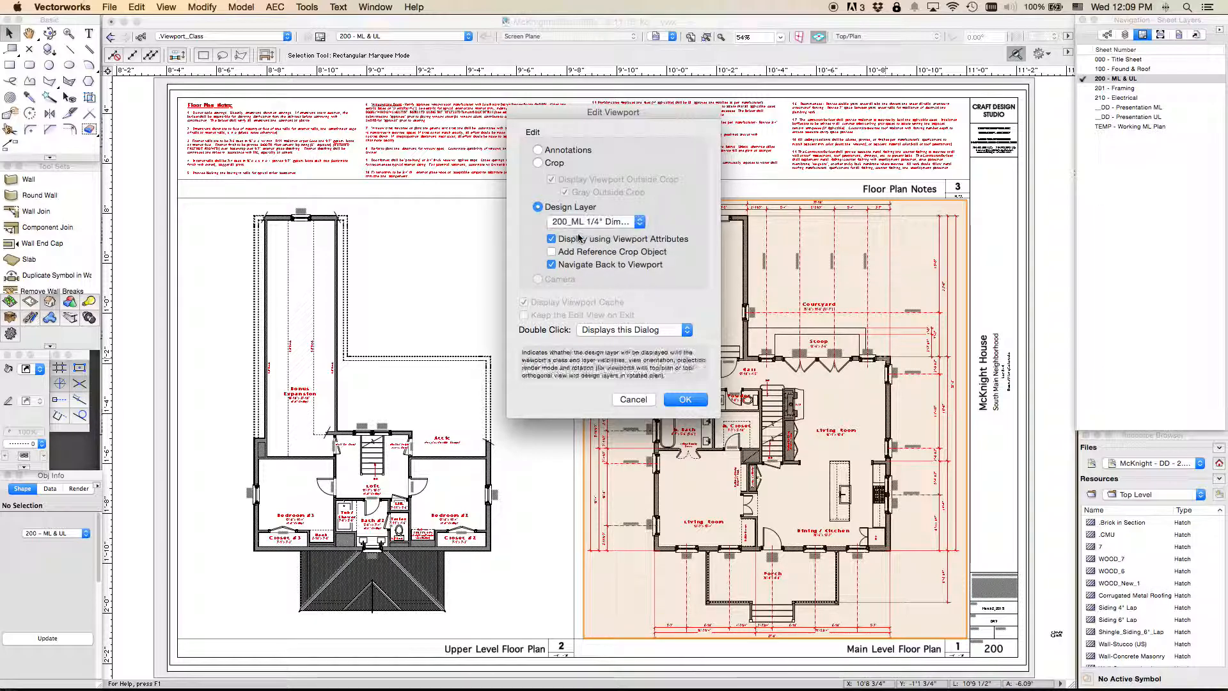
click(686, 400)
middle_drag(886, 282, 877, 291)
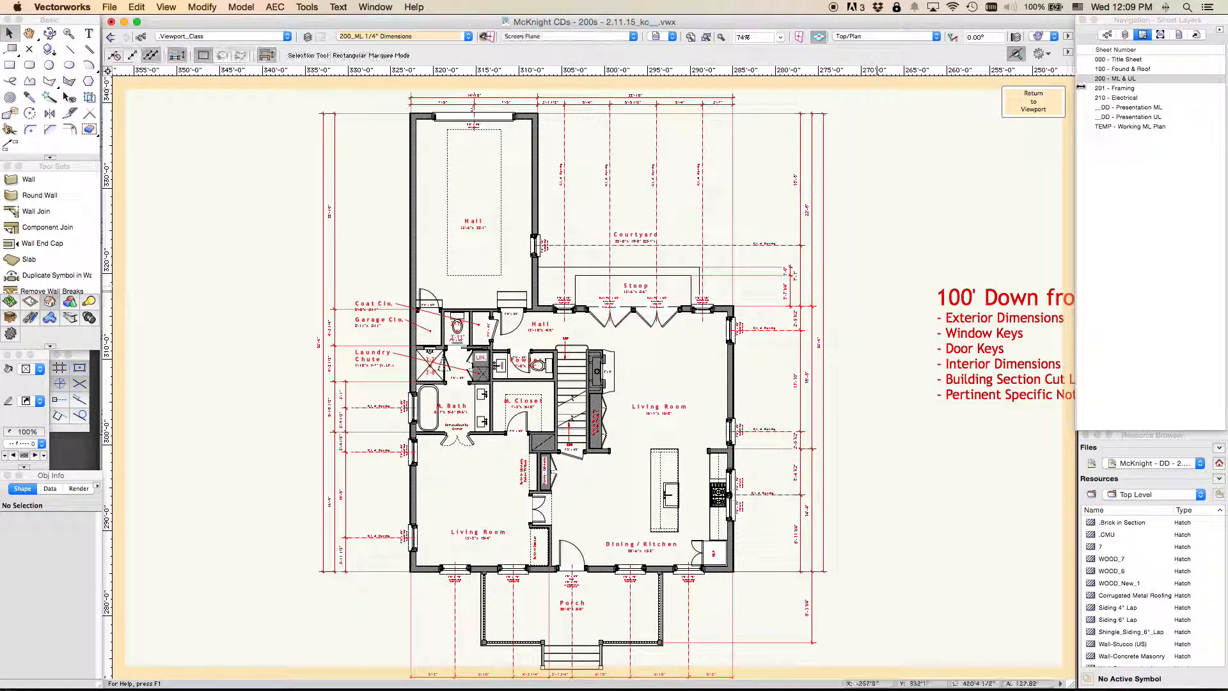
List the design layers and set the layer options to Show/Snap Others.
click(1126, 35)
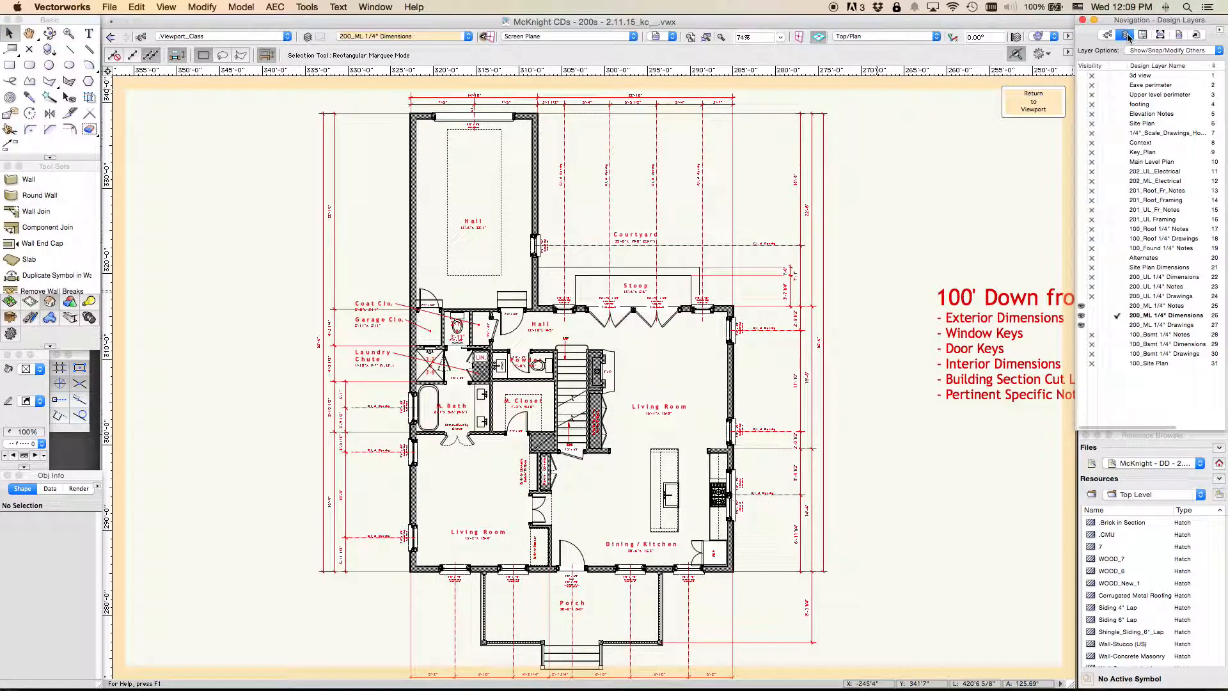
click(1118, 318)
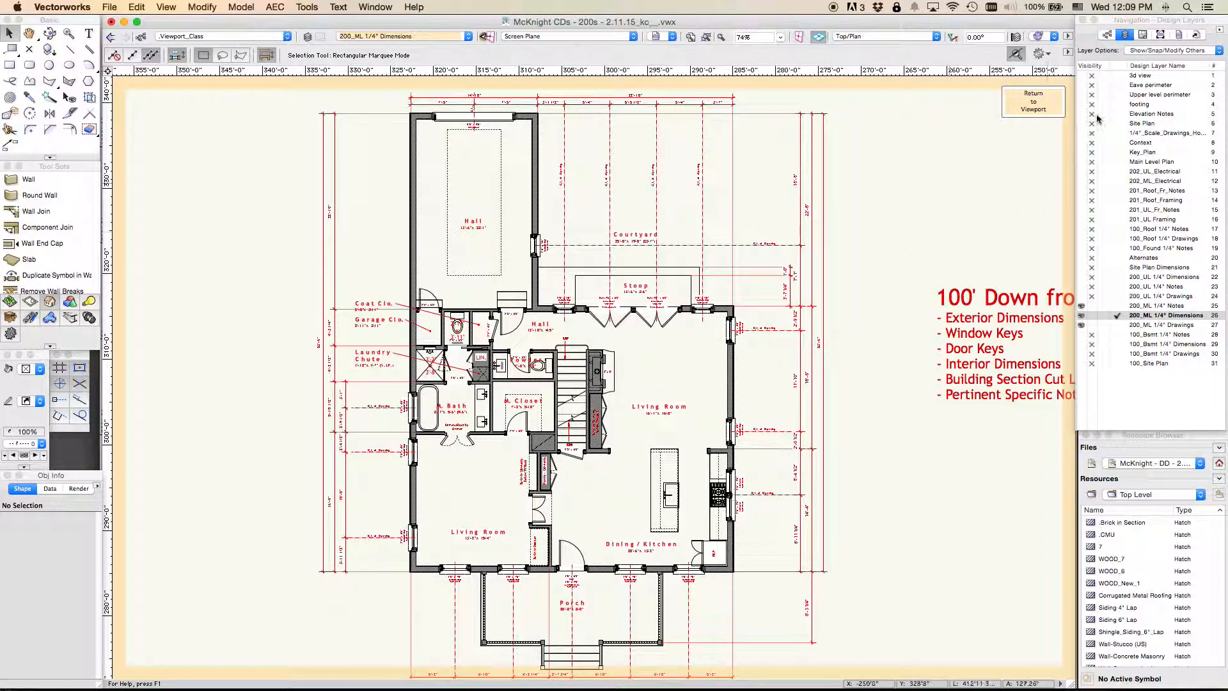
click(1127, 37)
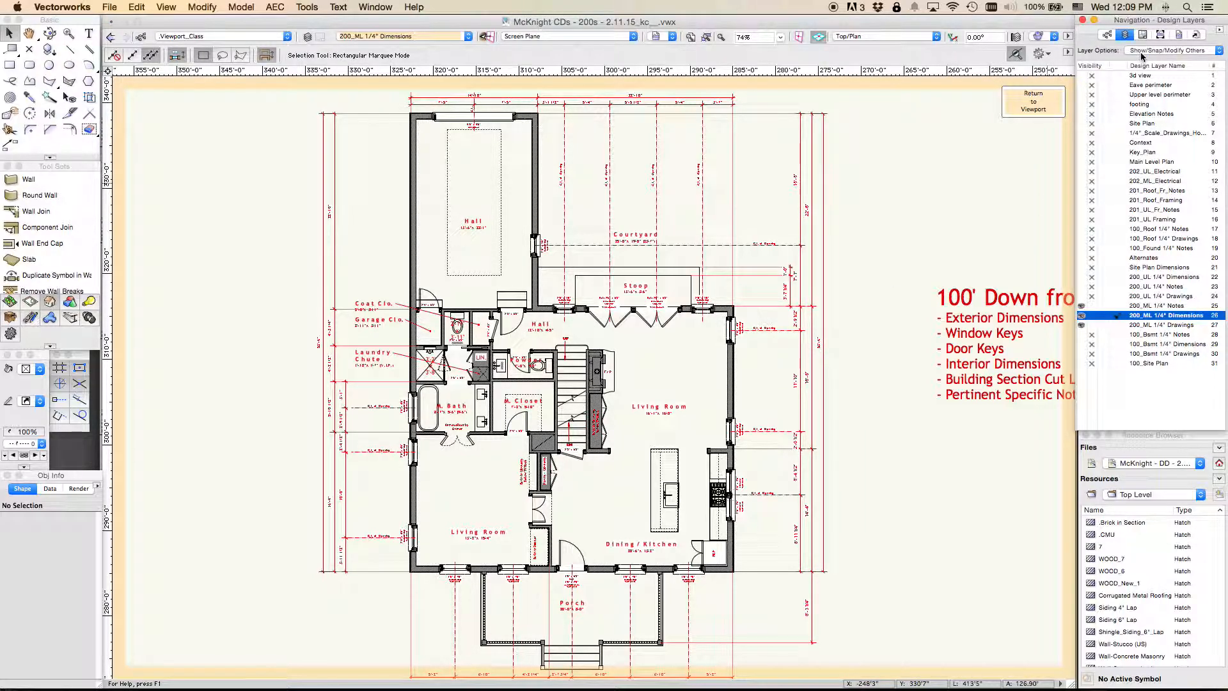
click(1143, 50)
click(1144, 51)
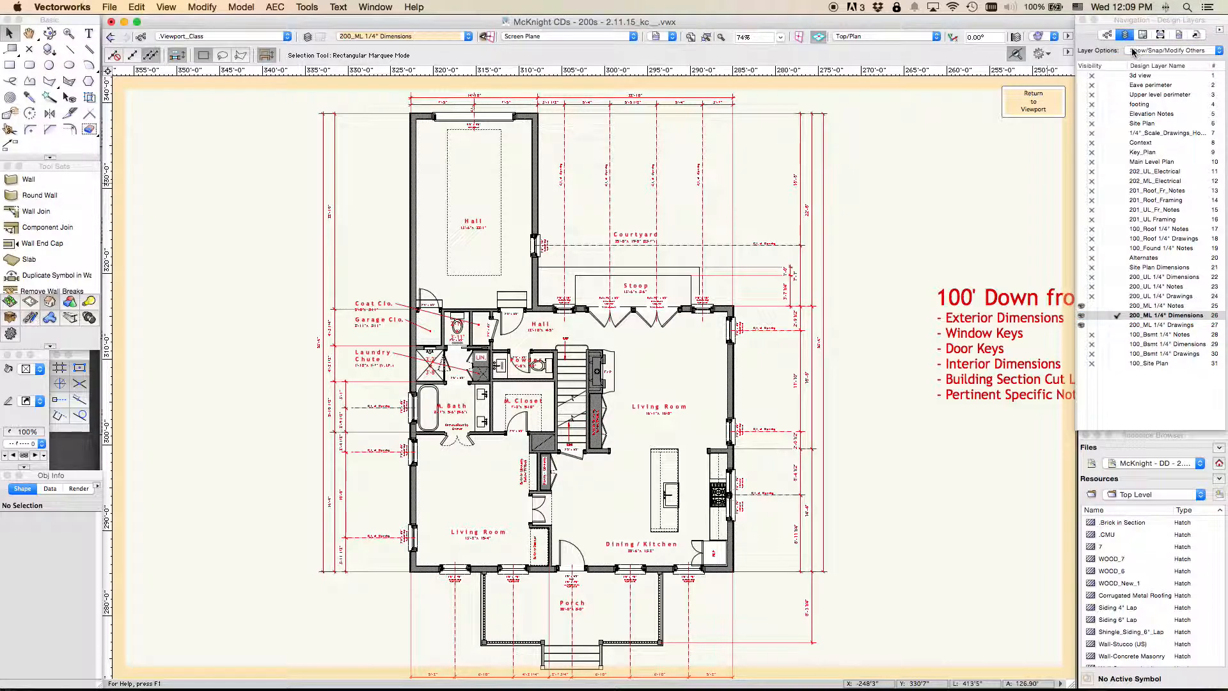
click(1157, 51)
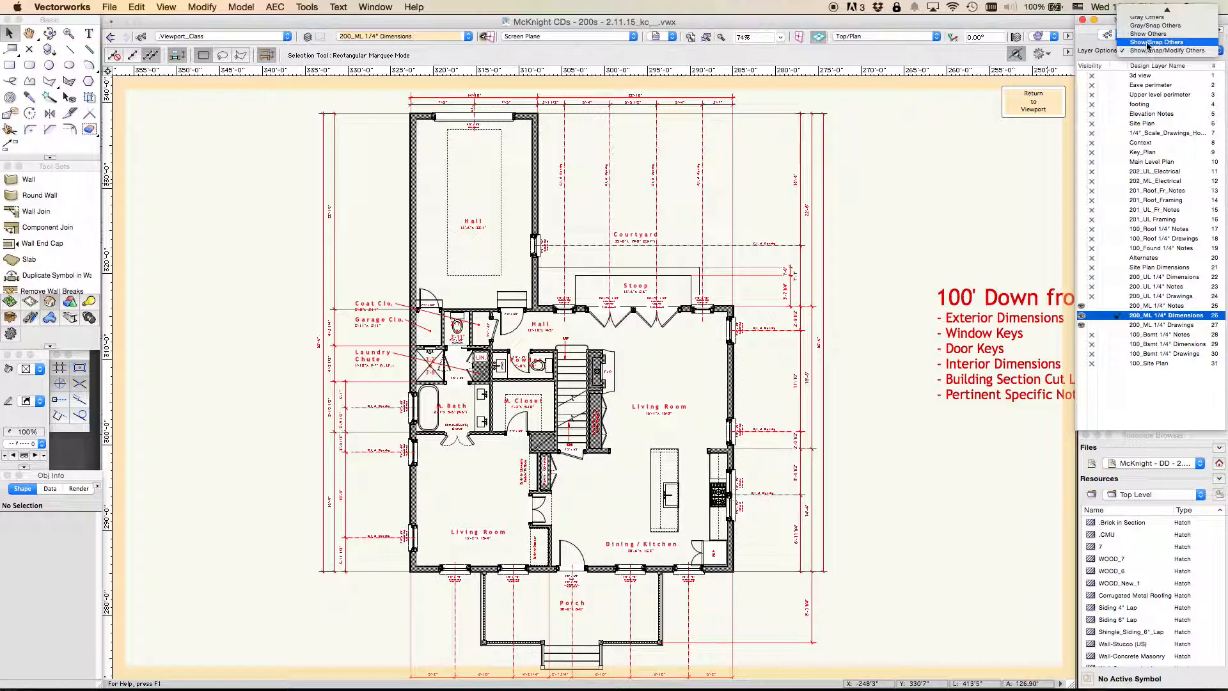
click(1148, 42)
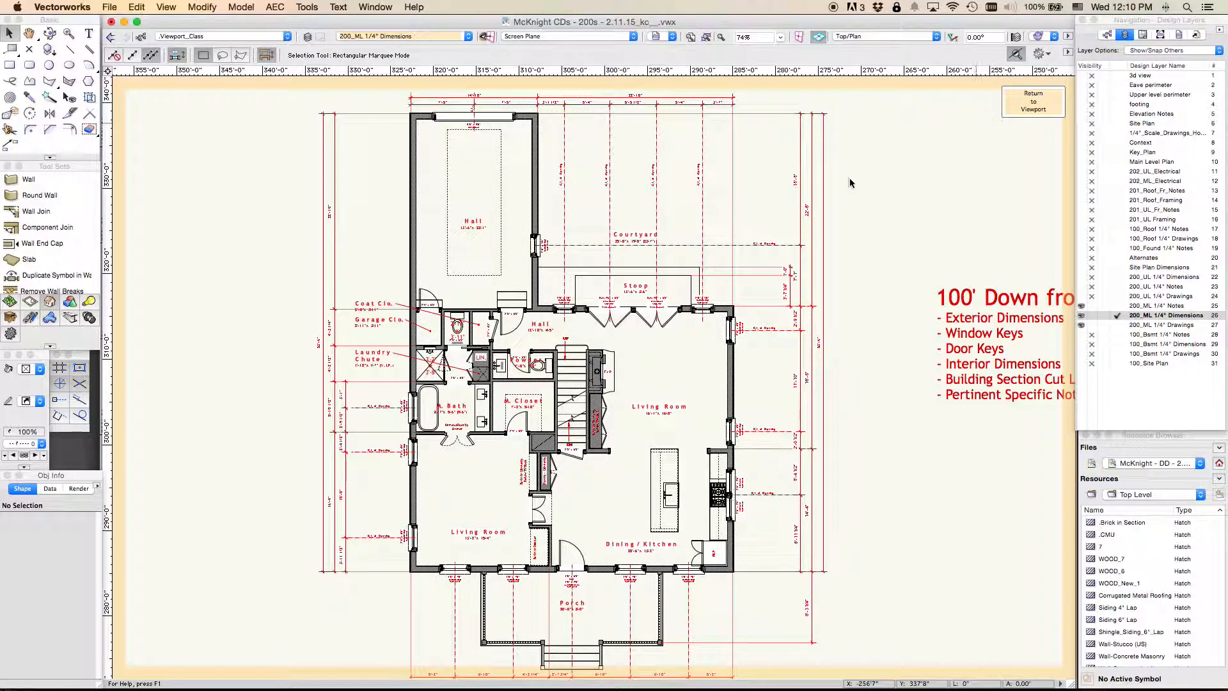
Examine the overall dimension beside the courtyard, the 100' reference plan notes list and the built-in cabinetry area by the stairs.
click(823, 146)
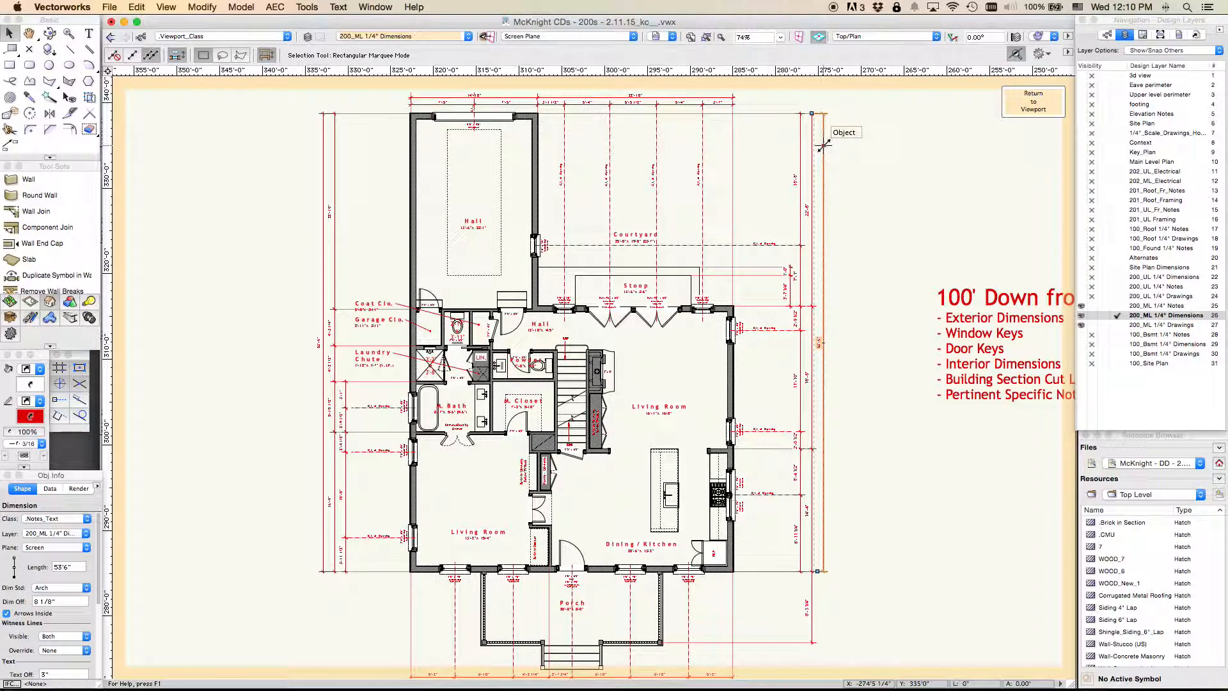
click(859, 149)
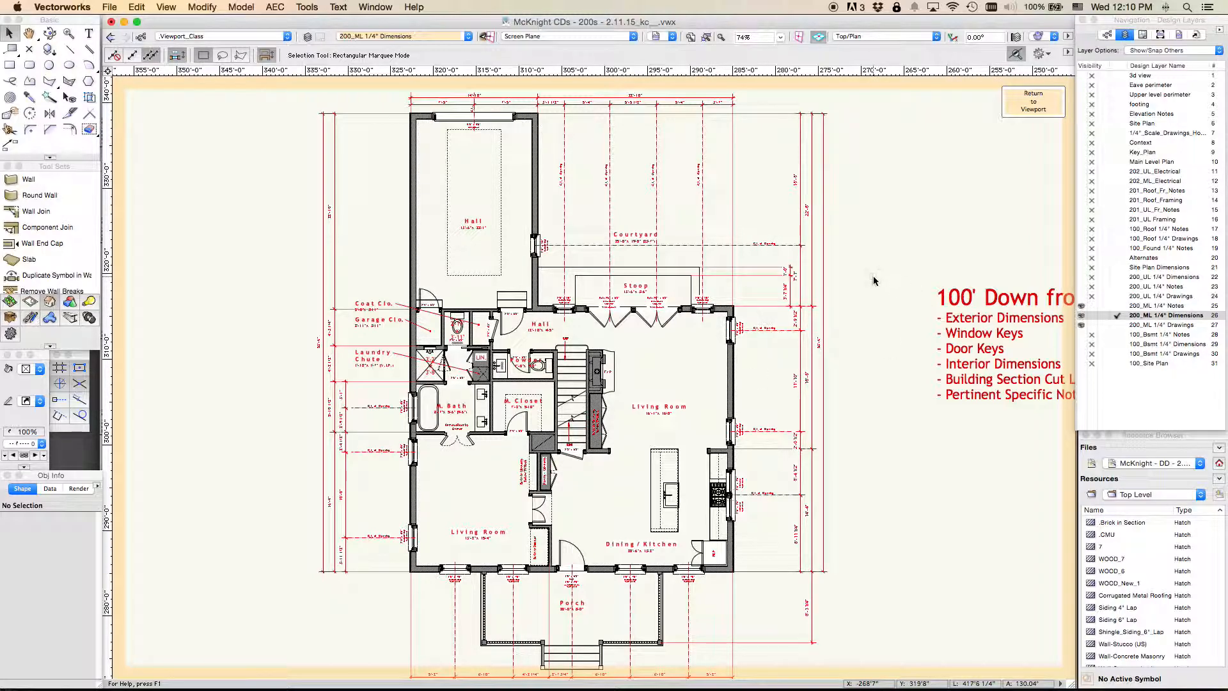
mouse_move(876, 346)
mouse_down()
mouse_move(825, 336)
mouse_move(767, 345)
mouse_move(725, 376)
mouse_up()
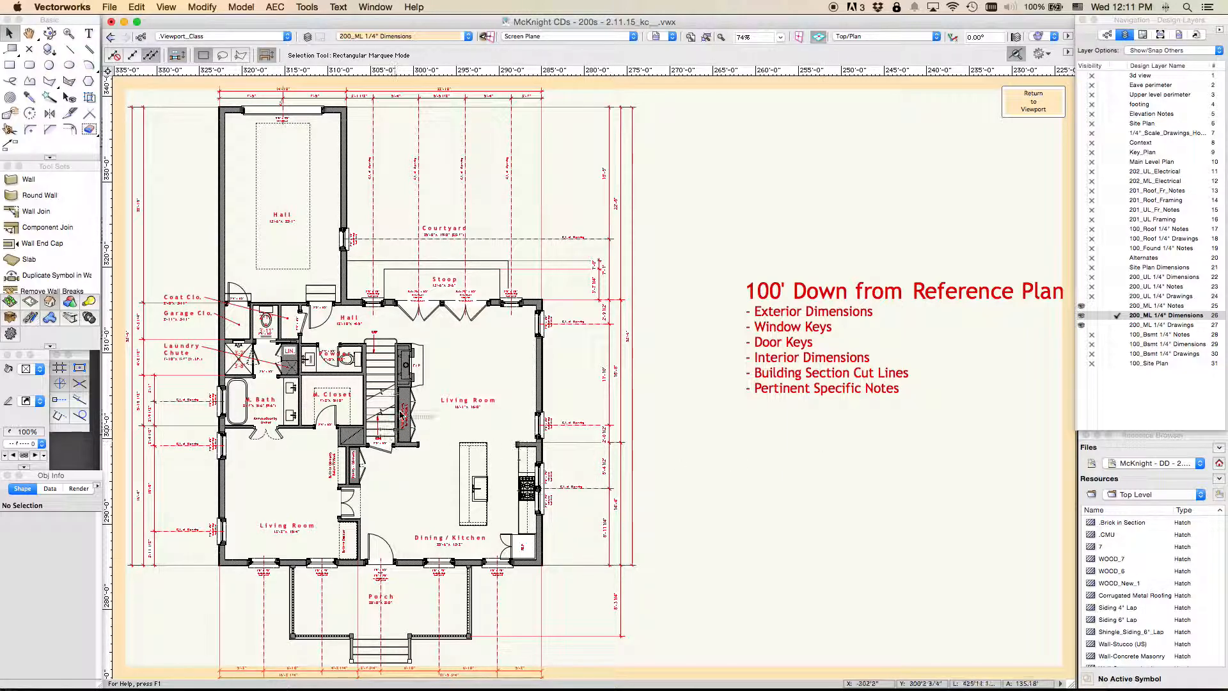
scroll(400, 417, up, 3)
scroll(399, 416, up, 1)
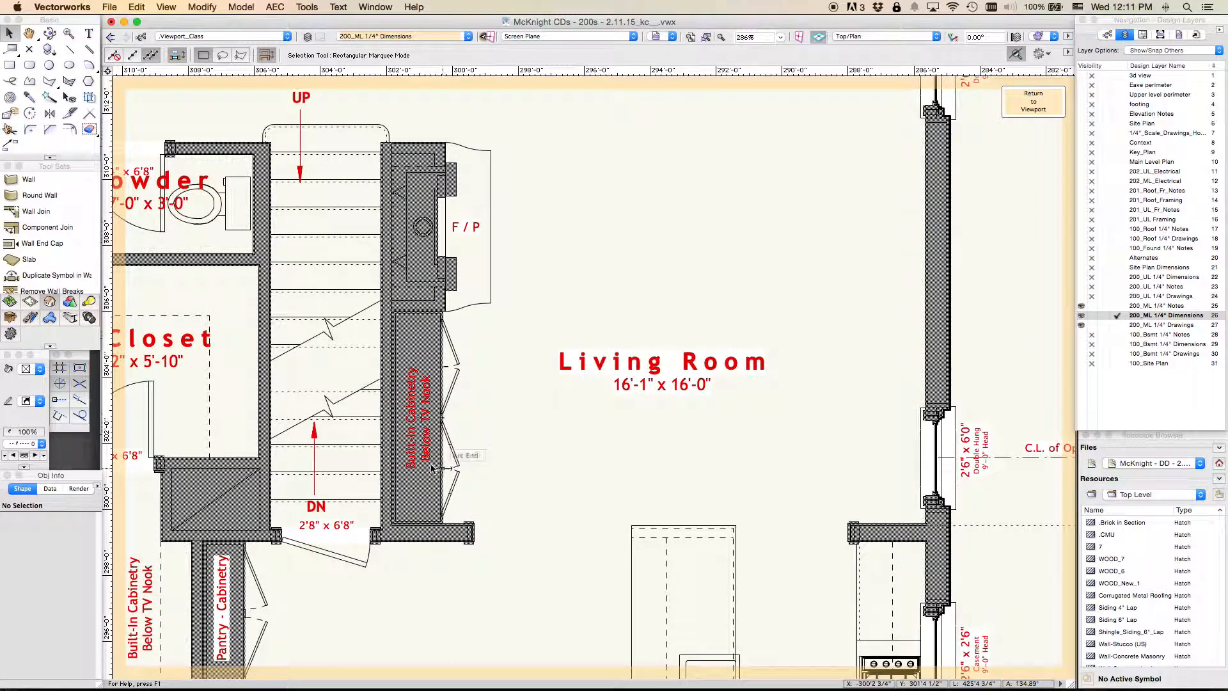
scroll(467, 483, down, 4)
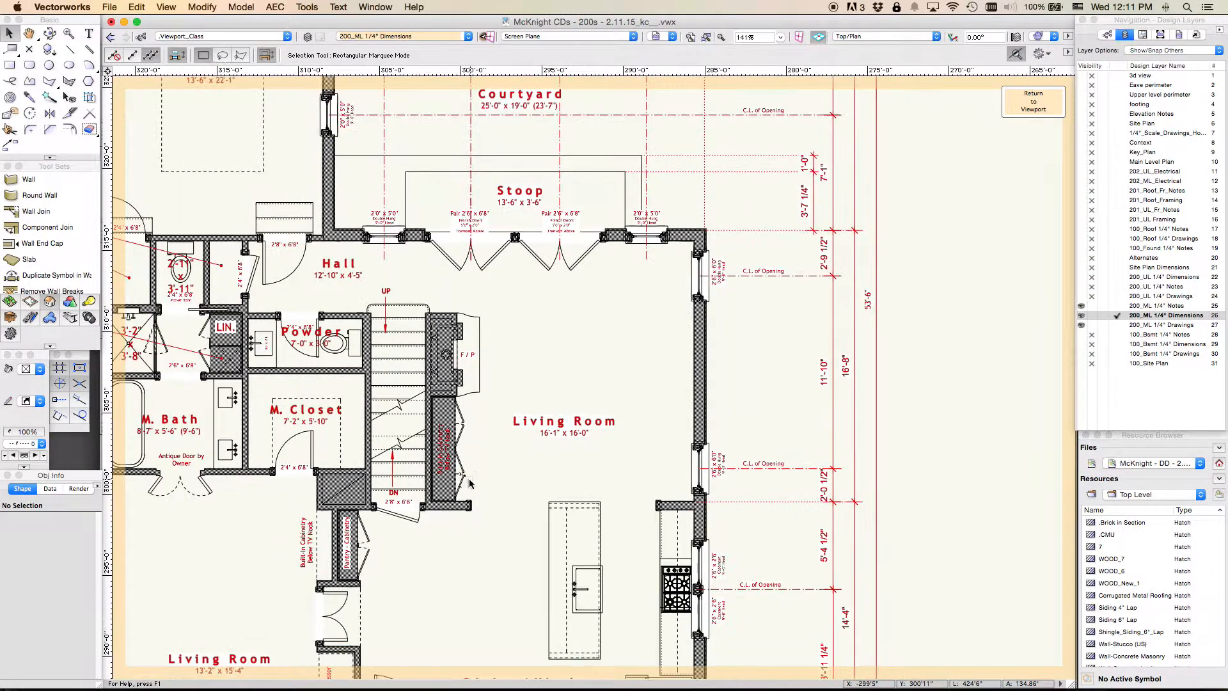
scroll(565, 419, down, 3)
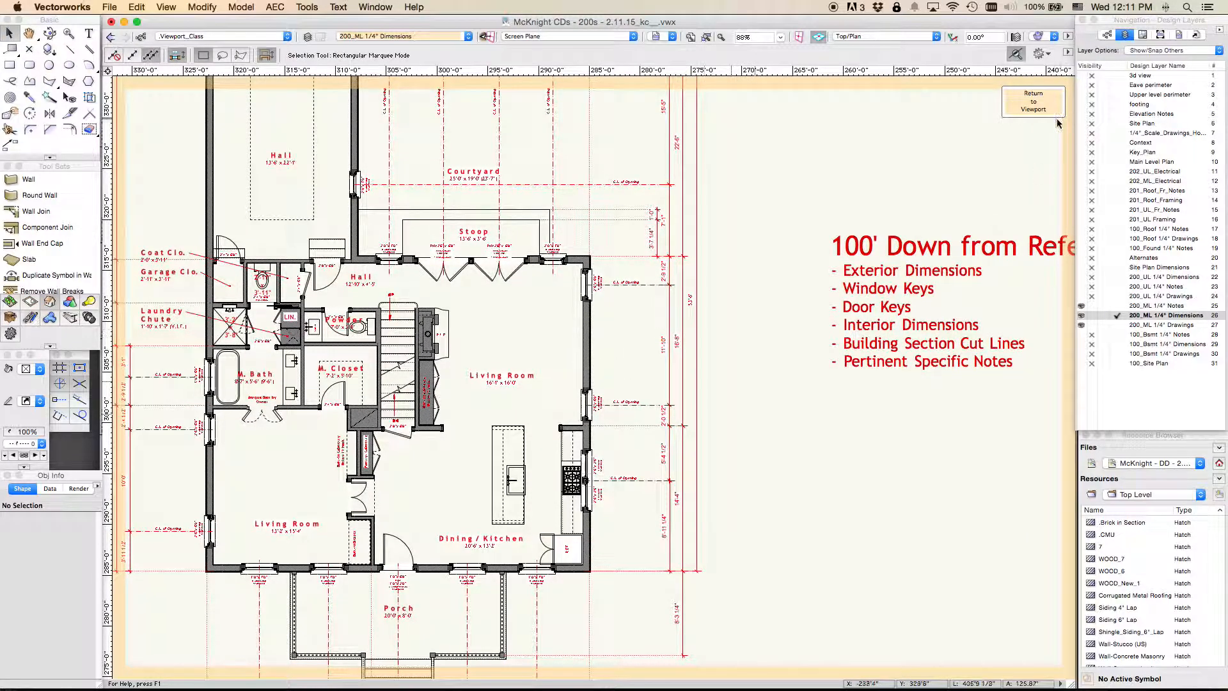
List the classes, make the .Notes_Furniture class visible in the plan, and hide it again.
click(1107, 35)
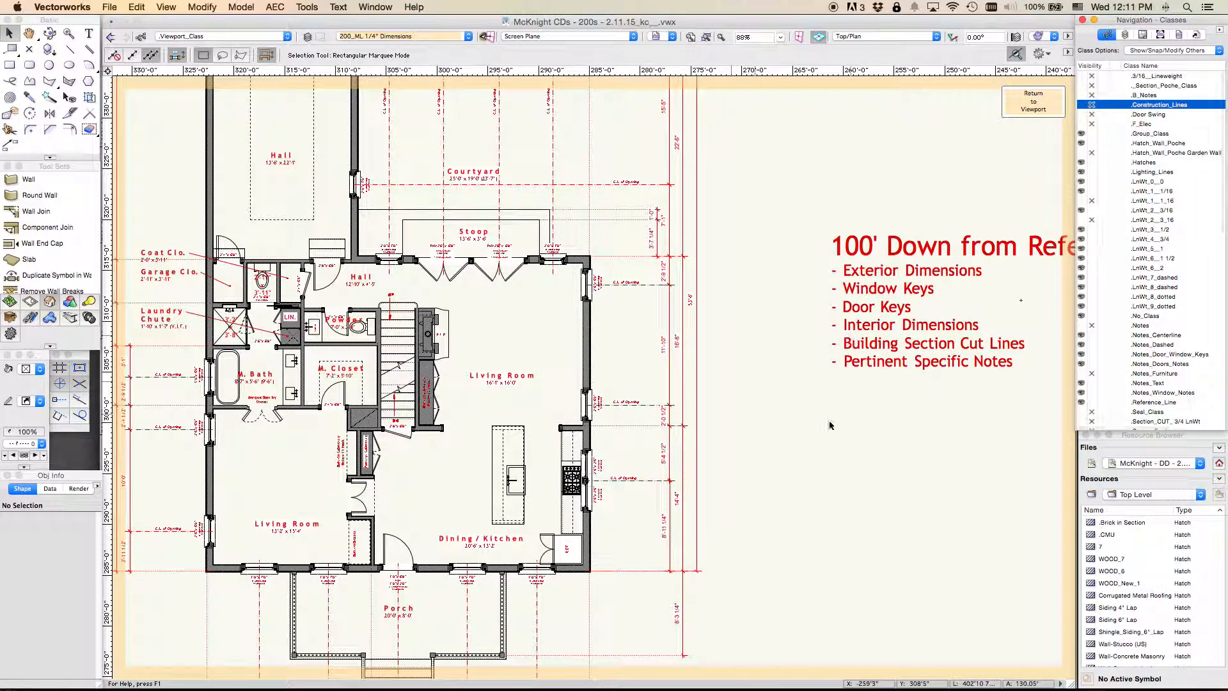
scroll(1142, 334, down, 1)
scroll(1141, 335, down, 5)
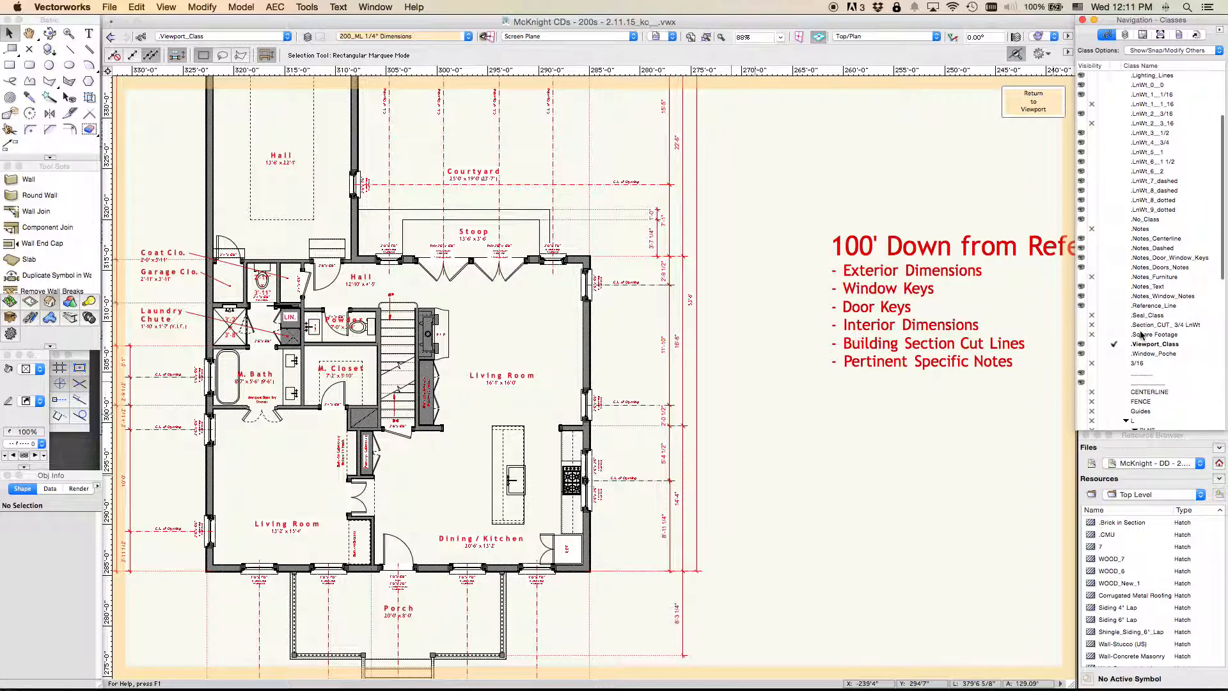
click(1082, 277)
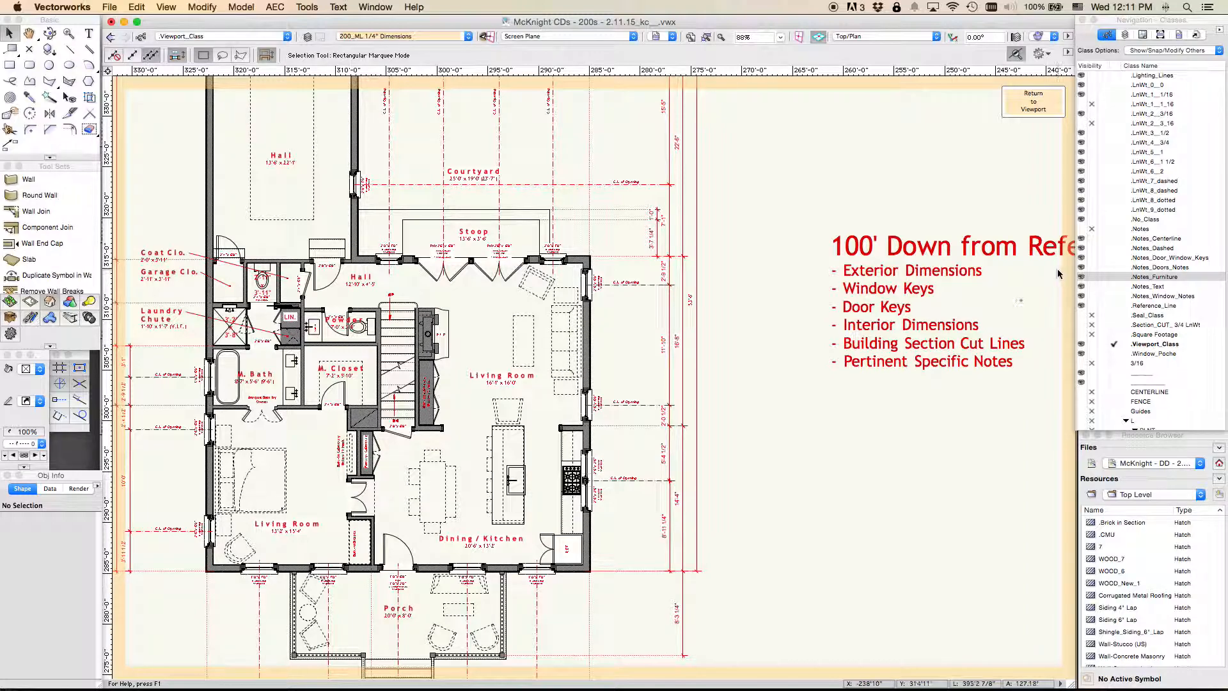
click(1090, 277)
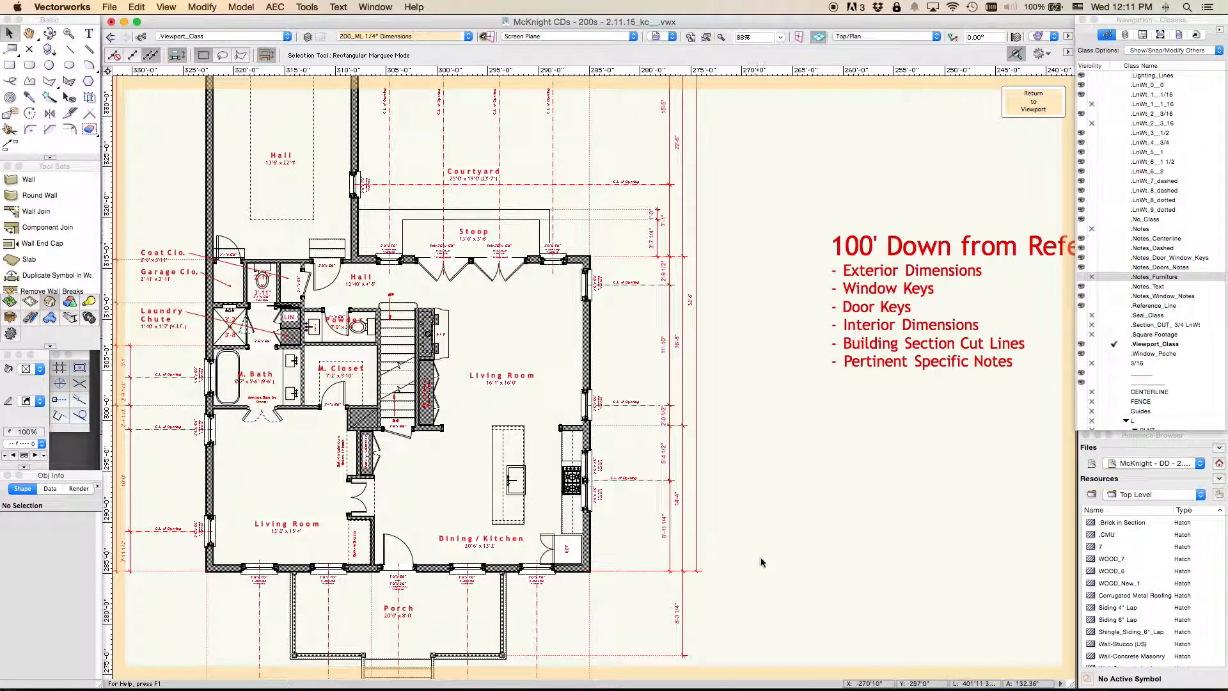
Examine the exterior dimension strings and opening centerlines along the kitchen and porch side of the main level plan.
drag(761, 563, 805, 382)
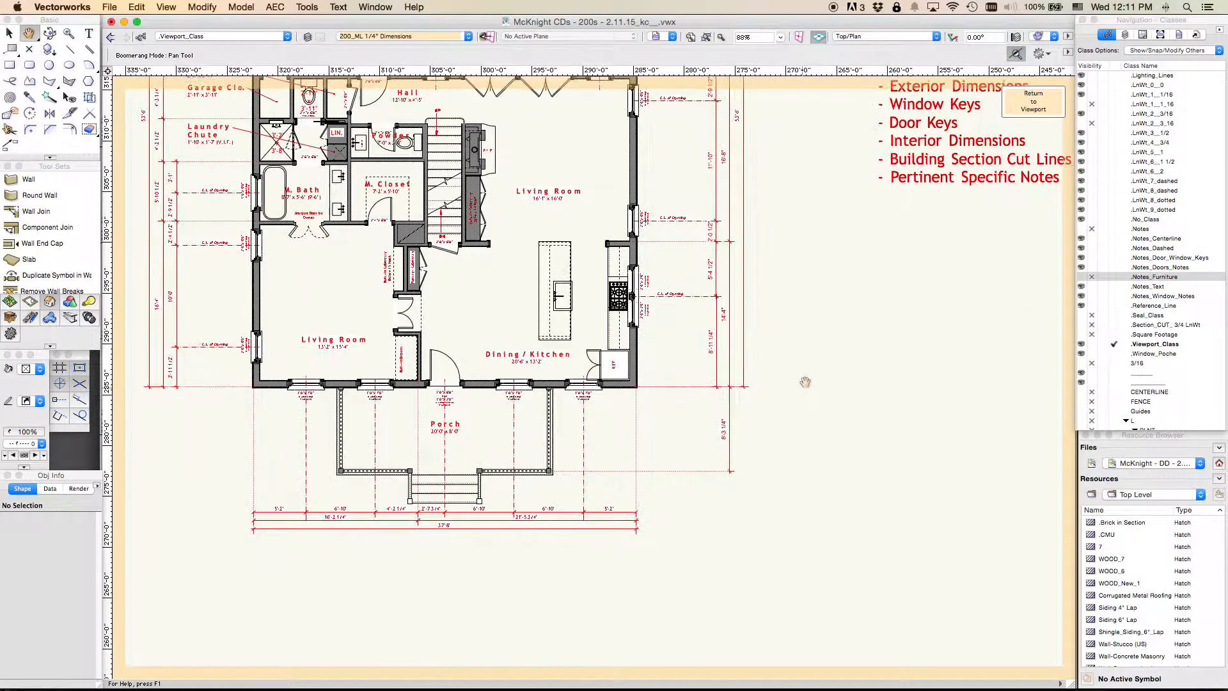
key(c)
drag(537, 327, 825, 525)
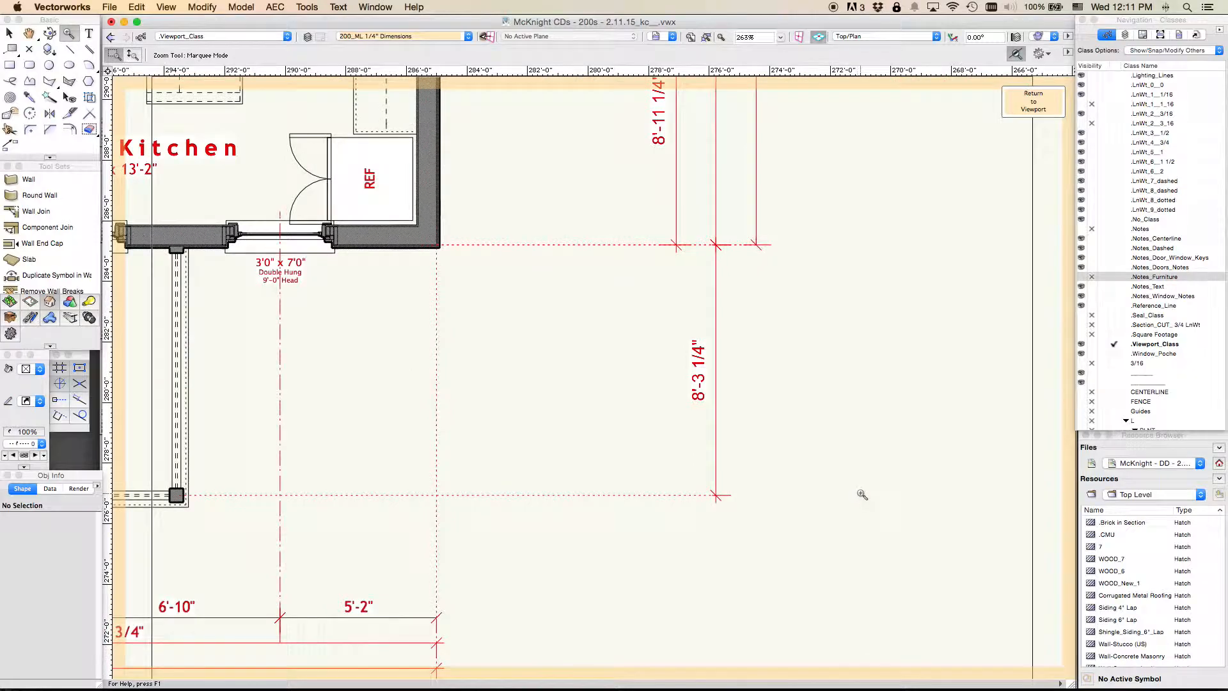
drag(542, 323, 589, 506)
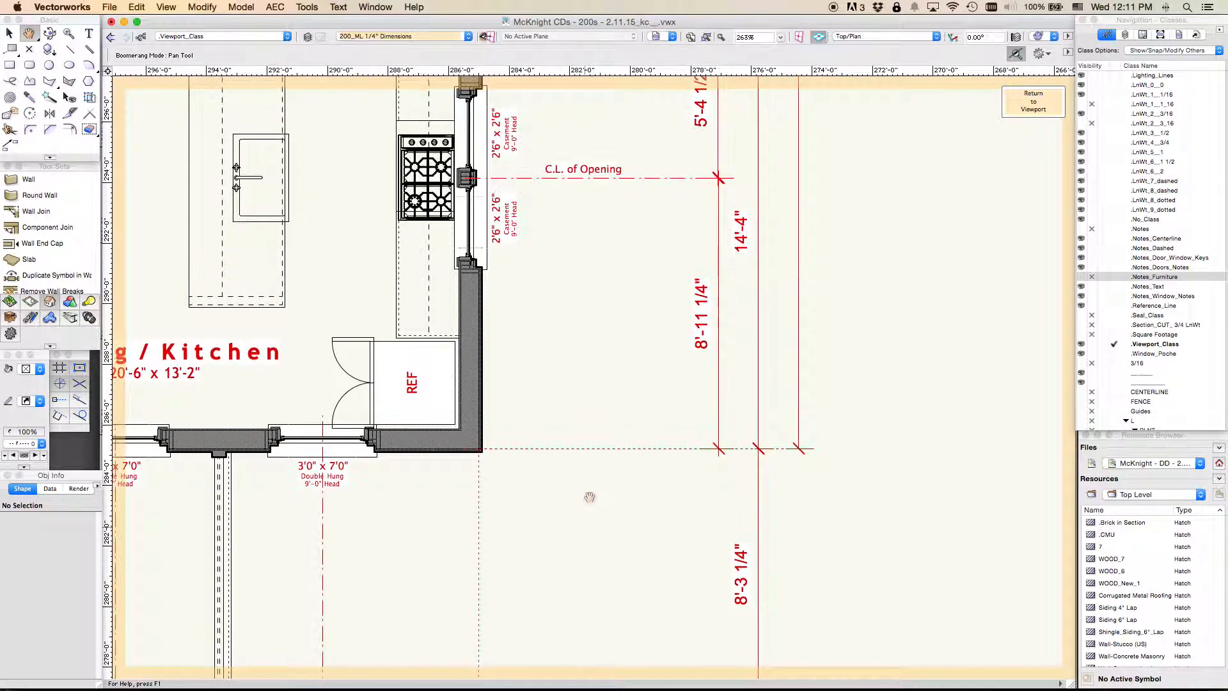
scroll(586, 412, down, 2)
drag(823, 328, 804, 486)
key(x)
scroll(804, 486, down, 1)
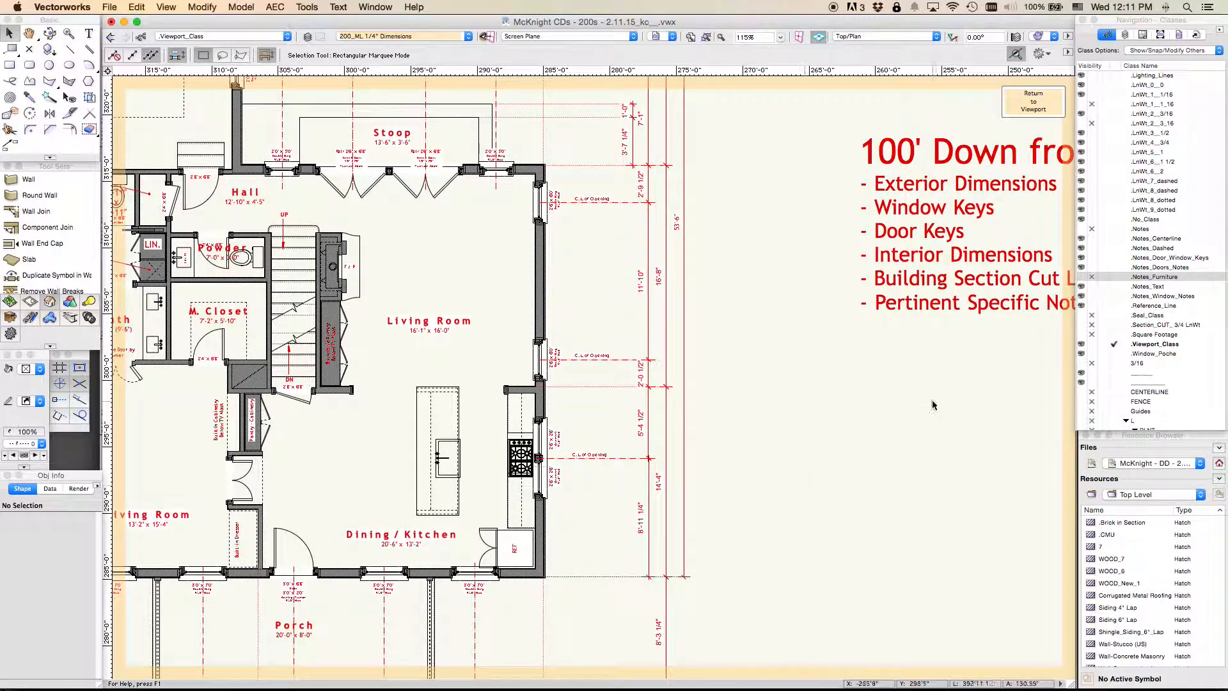
middle_drag(799, 391, 759, 384)
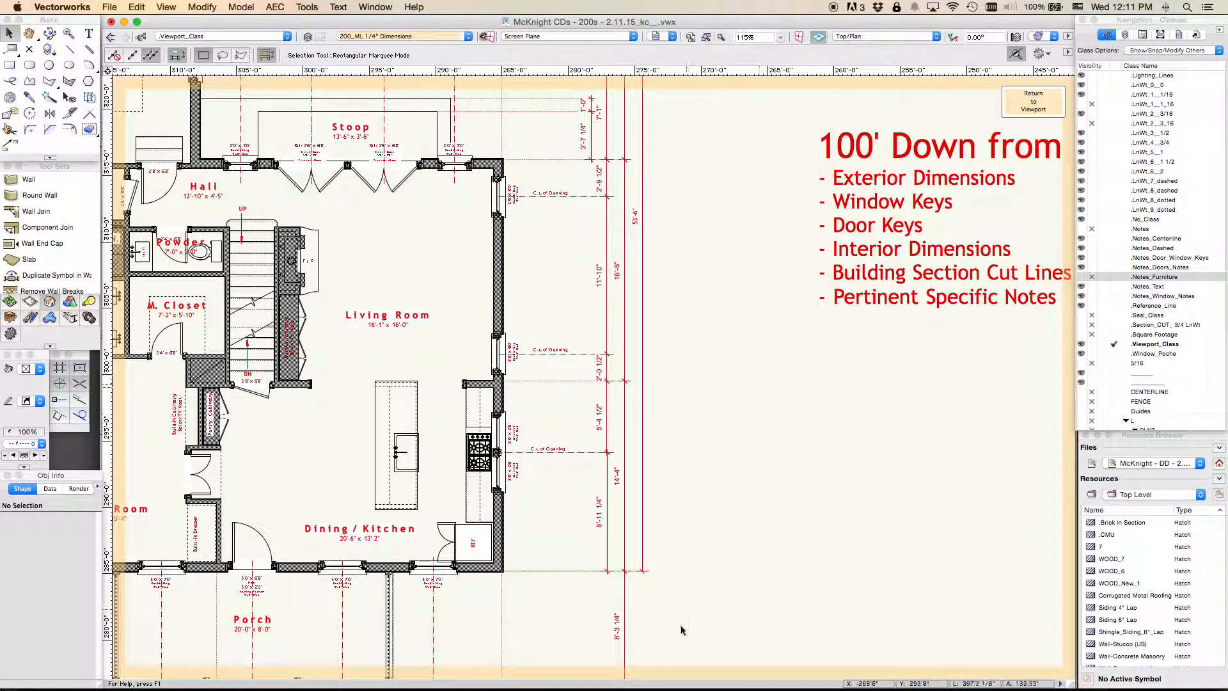
scroll(655, 621, up, 4)
scroll(687, 597, up, 2)
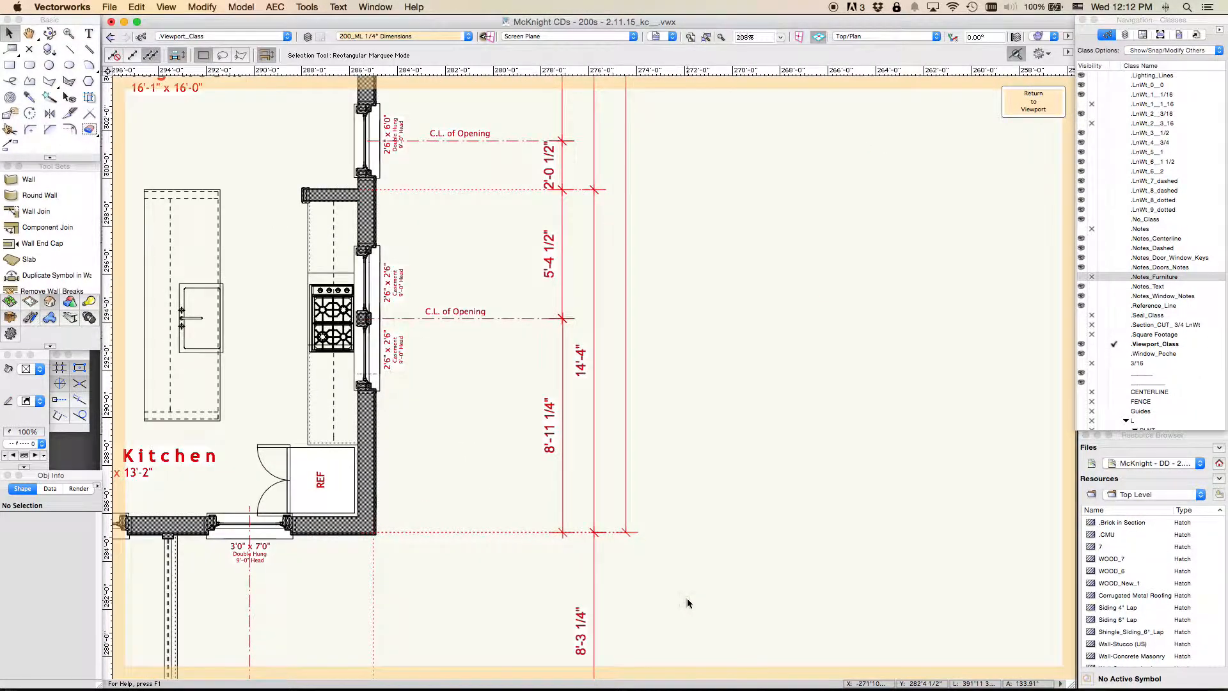
Select the dashed extension line at the kitchen's exterior corner and cycle the active class through .Notes_Dashed, .Notes_Centerline and .Notes_Text.
click(497, 524)
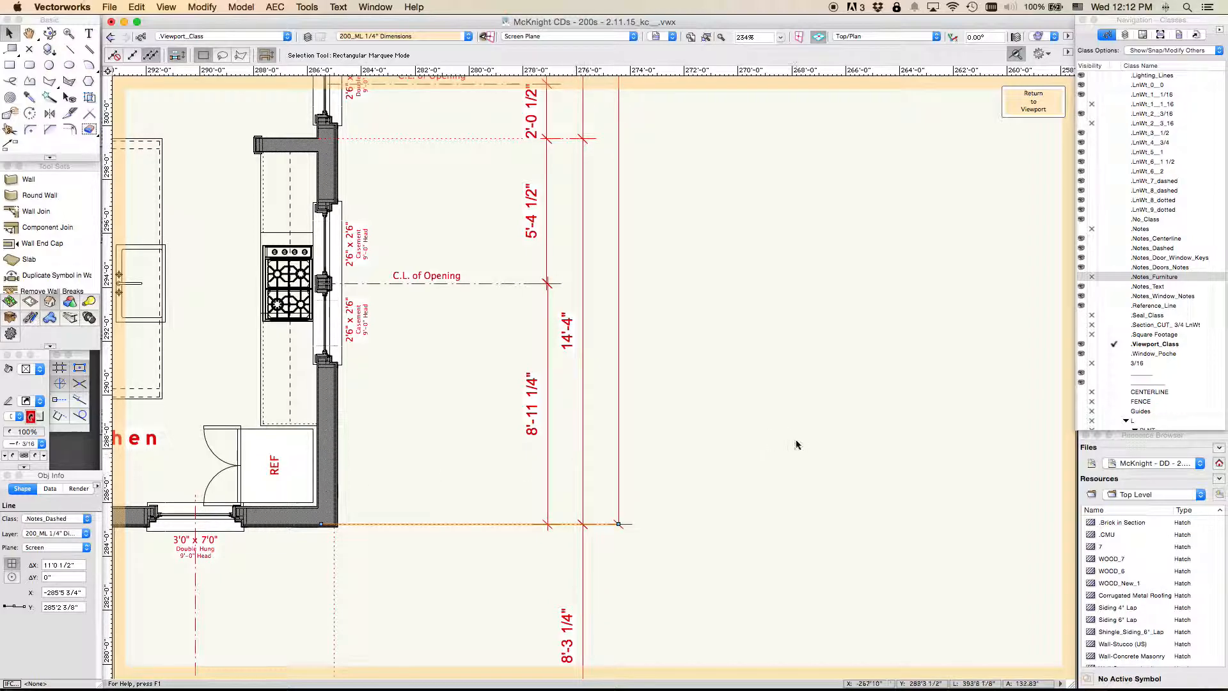
scroll(1125, 332, up, 2)
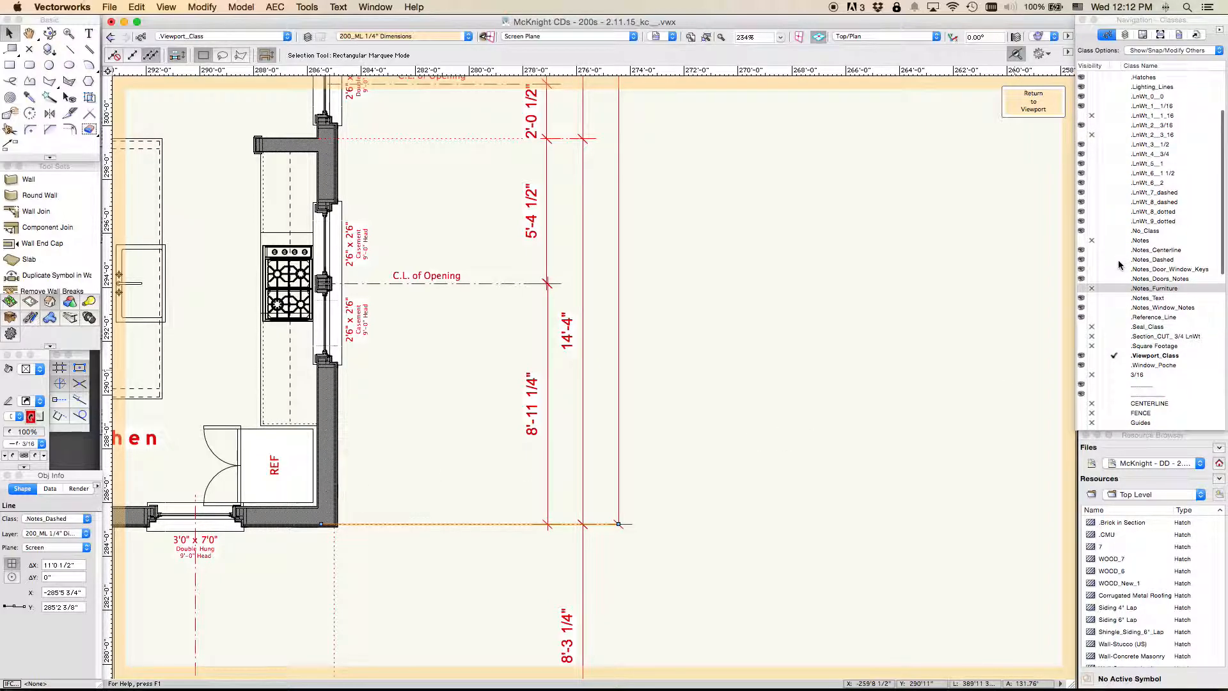
click(1118, 260)
click(1116, 250)
click(1117, 298)
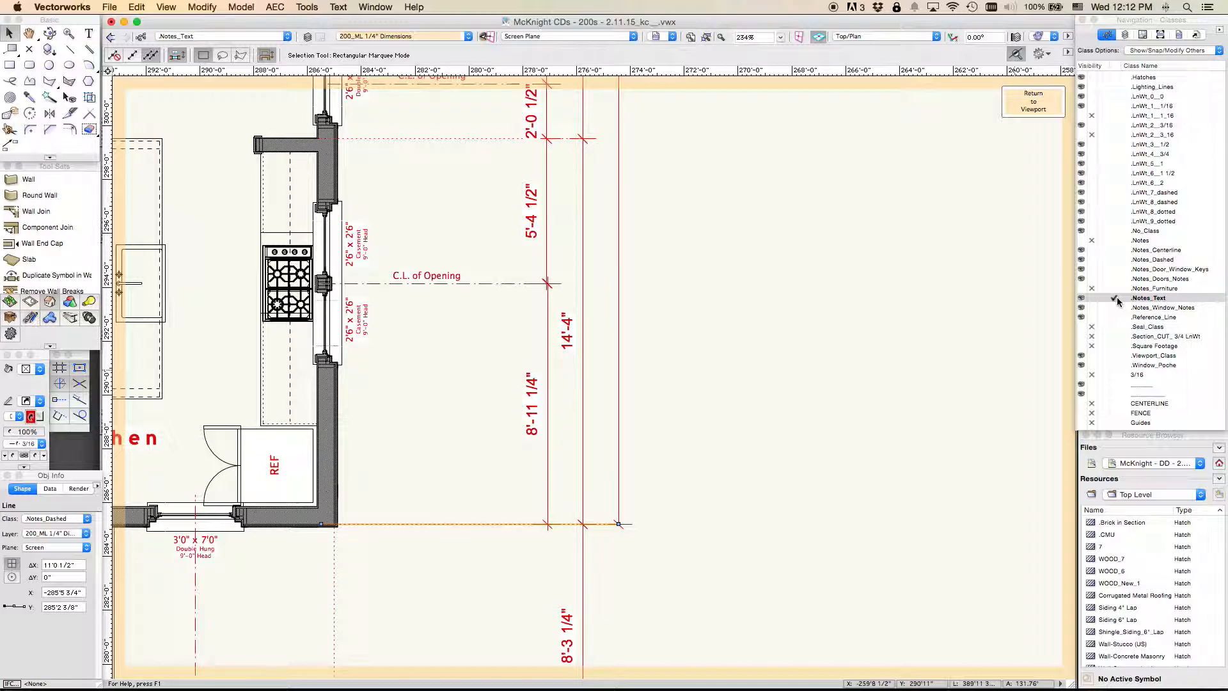
click(1002, 330)
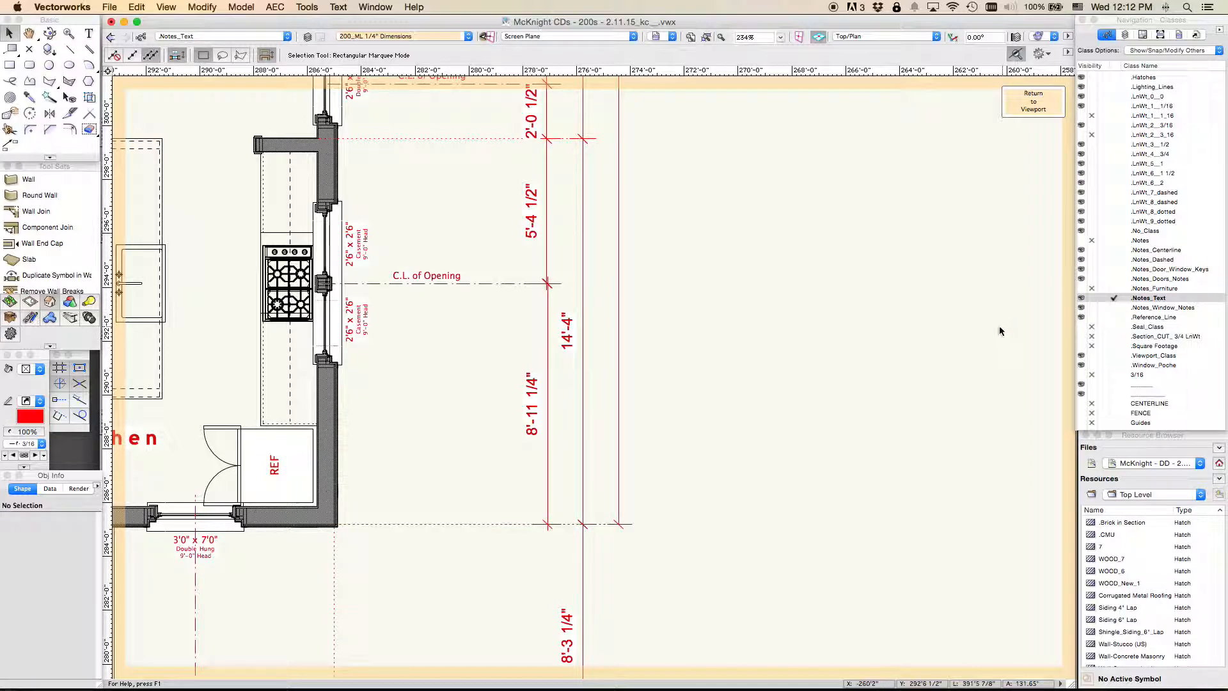
Check the class assigned to the dashed extension line, the C.L. of Opening line and the 8'-11 1/4" dimension.
click(512, 524)
click(498, 283)
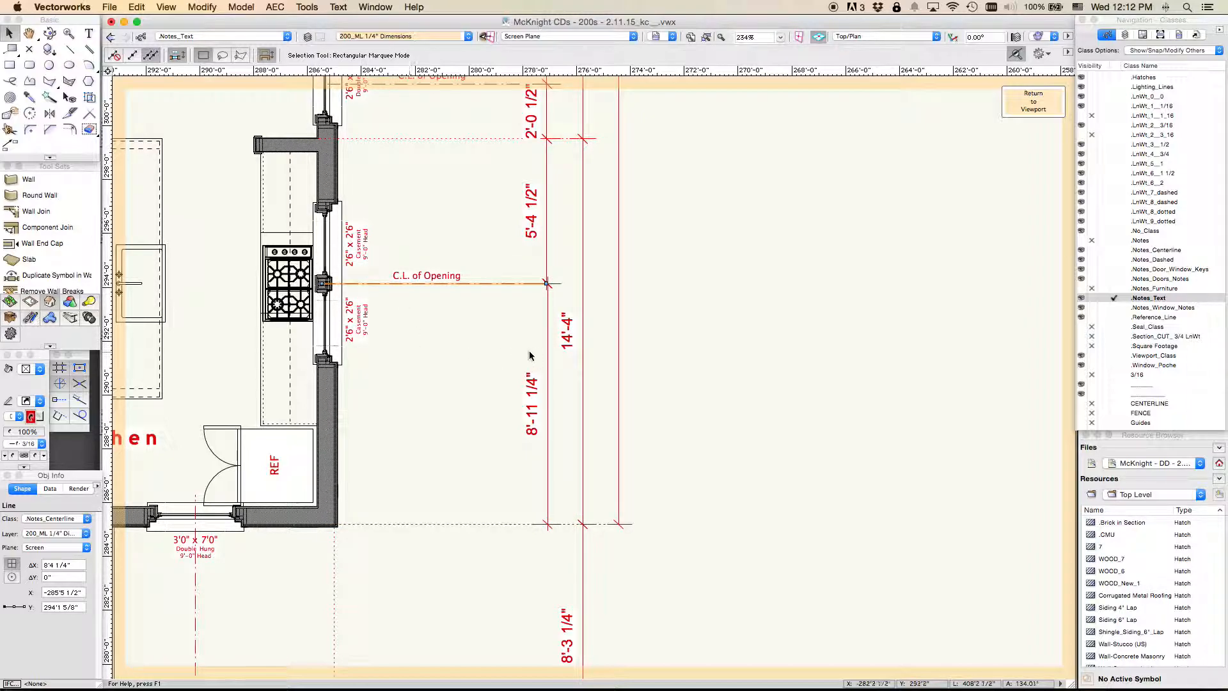
click(547, 363)
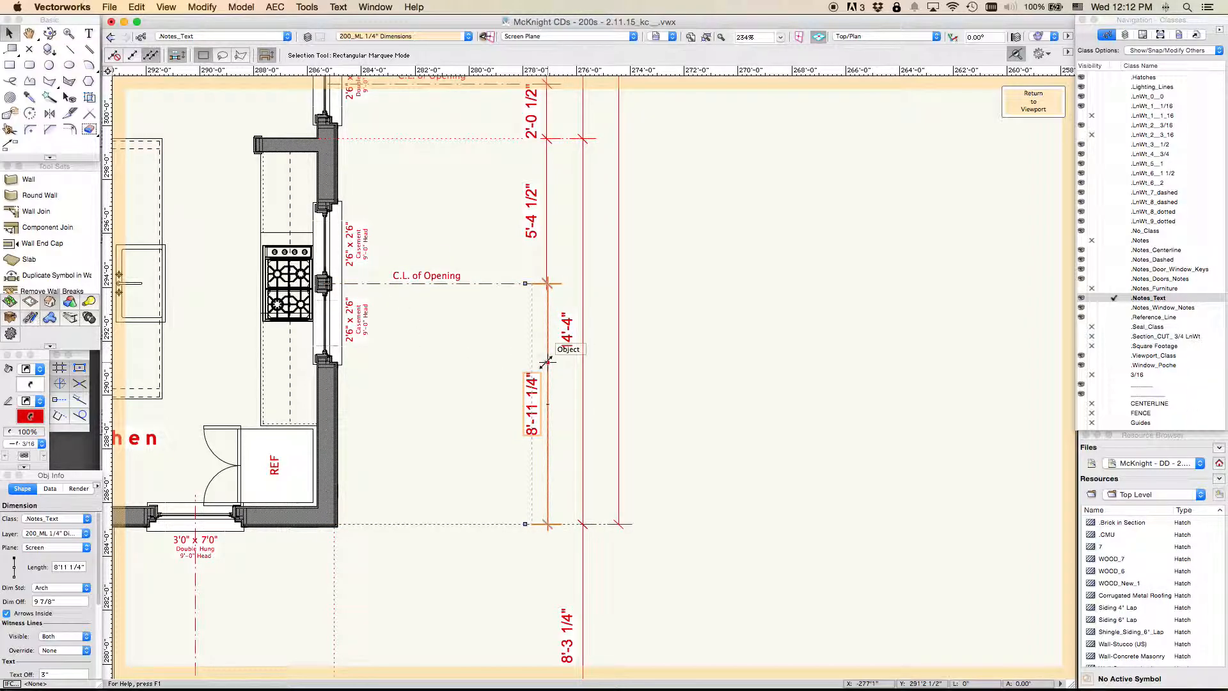
click(41, 519)
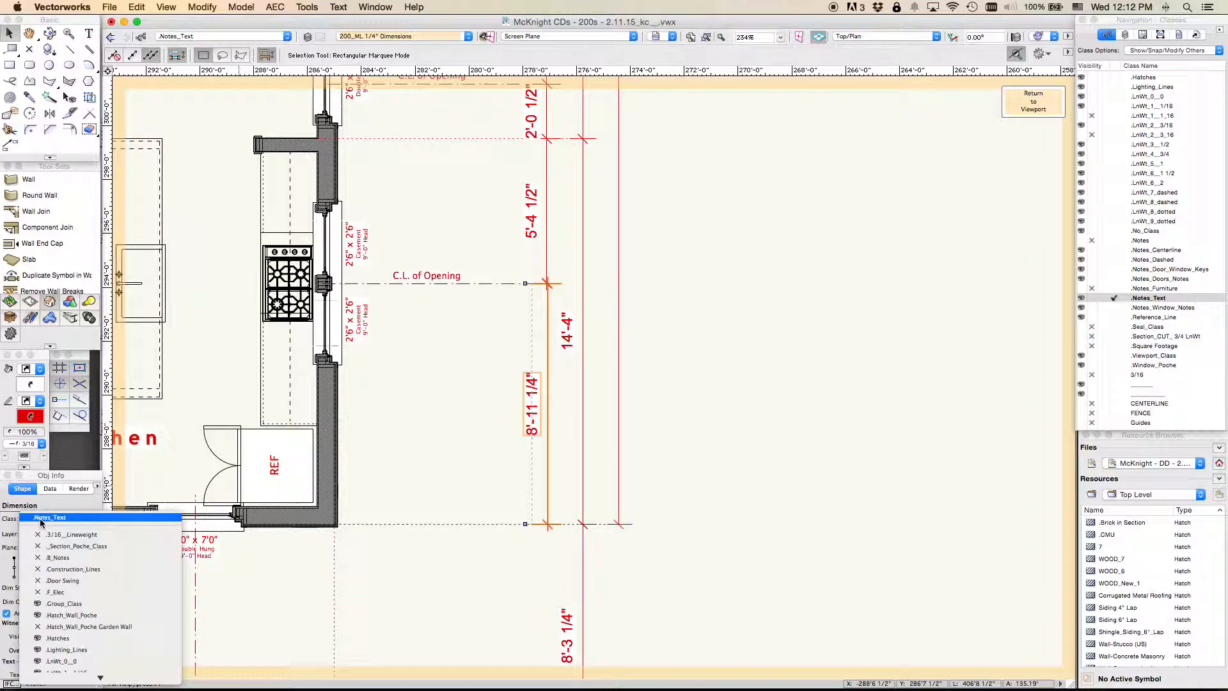
click(467, 470)
click(832, 293)
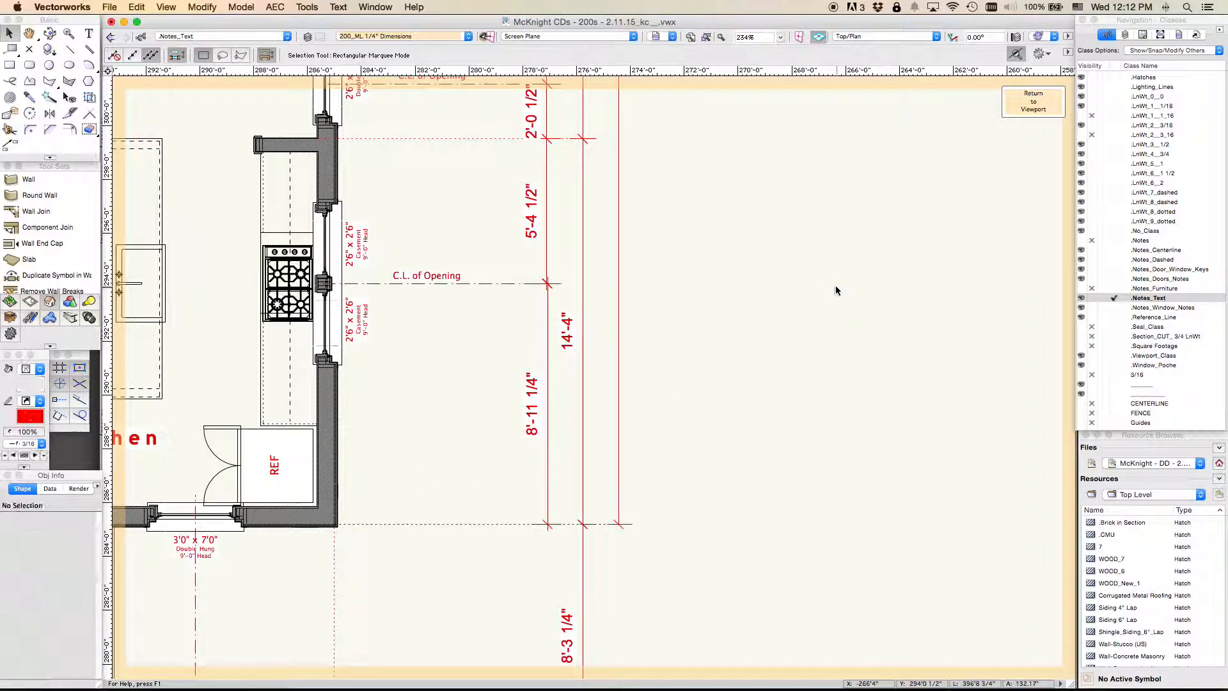
Examine where the dashed extension line meets the exterior wall corner beside the refrigerator.
middle_drag(701, 458, 891, 461)
scroll(519, 551, up, 8)
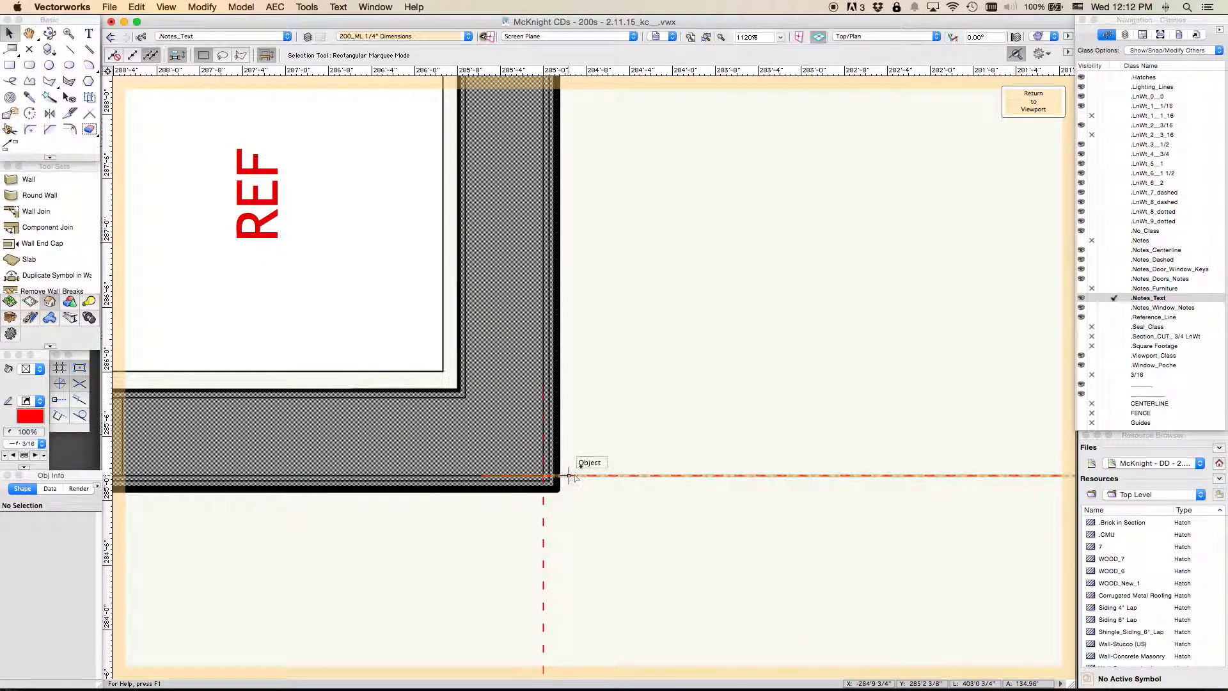
click(504, 478)
scroll(566, 484, down, 4)
scroll(566, 485, down, 2)
click(702, 346)
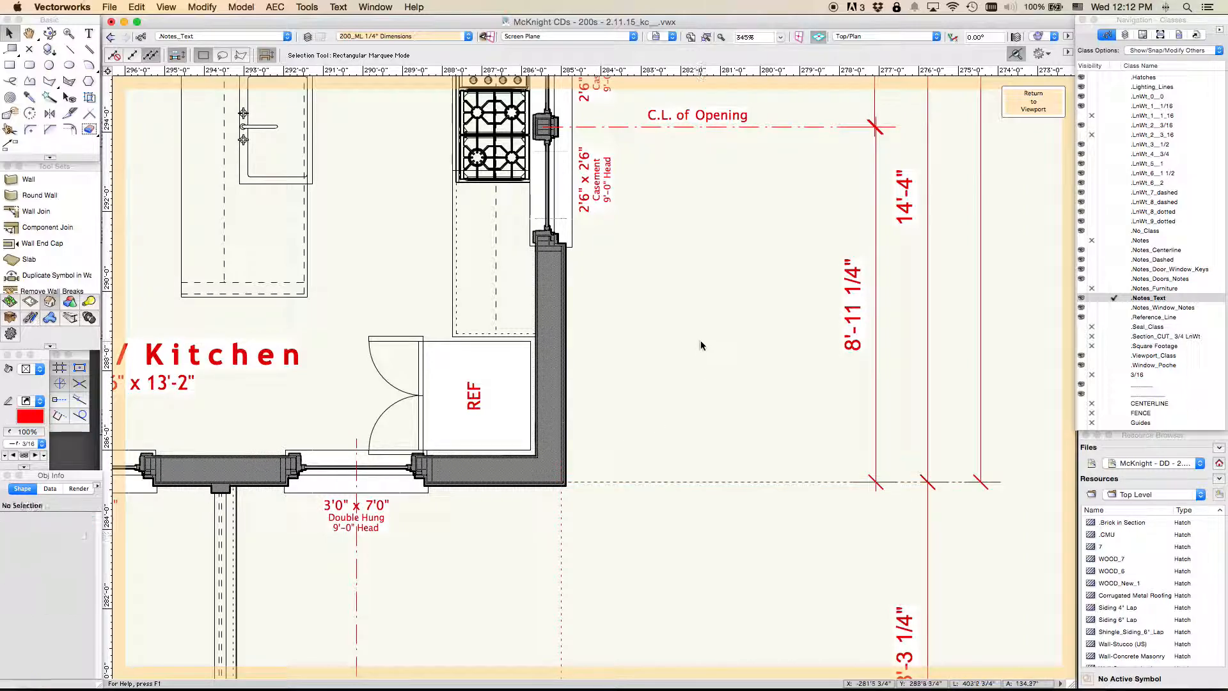
Examine where the dashed line meets the short partition wall between the kitchen and living room, and the adjoining exterior dimension strings.
middle_drag(697, 311, 611, 413)
scroll(611, 412, down, 2)
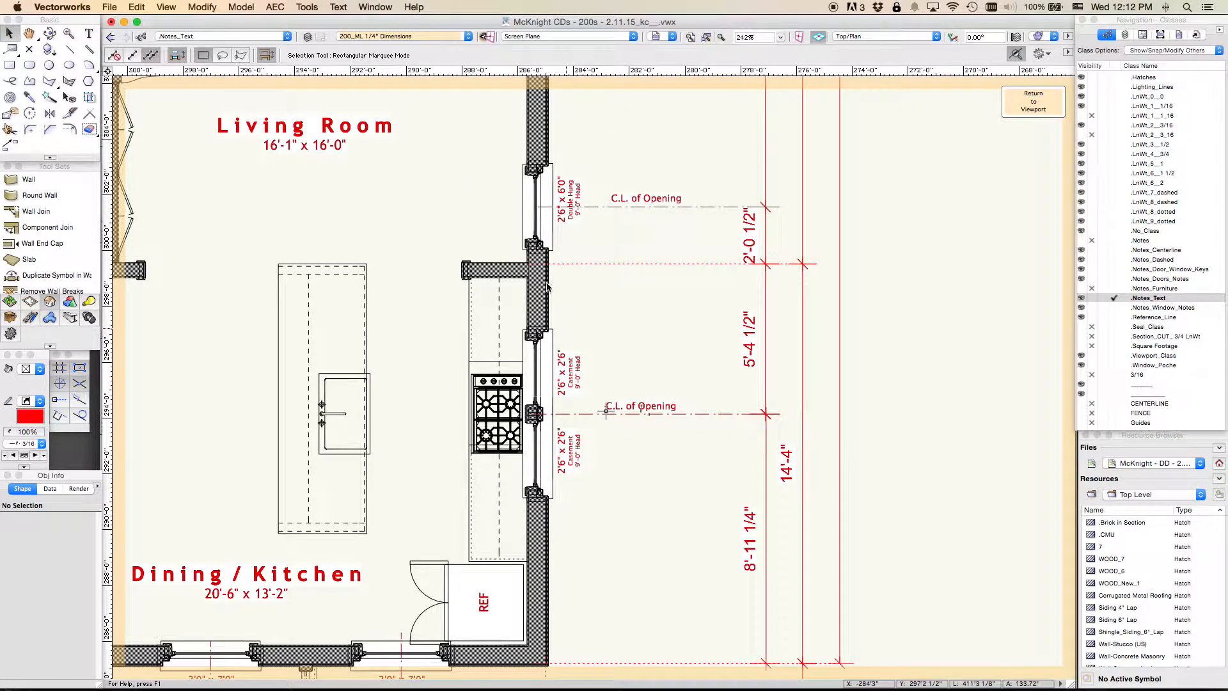
scroll(519, 268, up, 6)
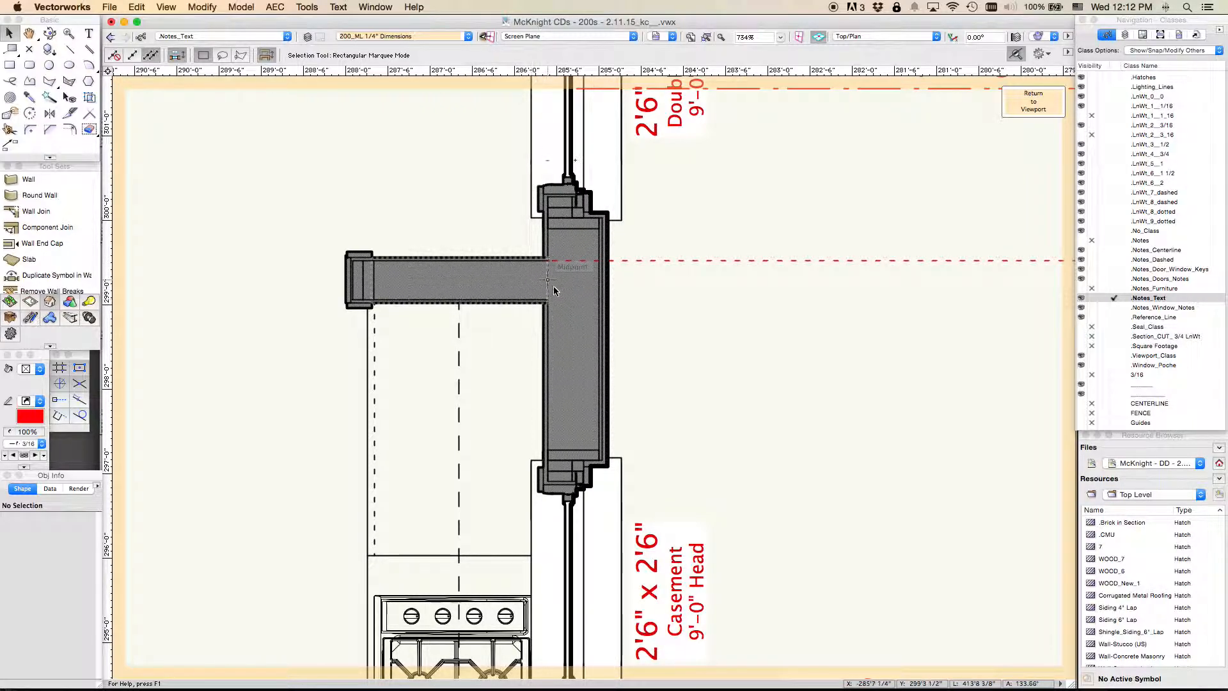
scroll(572, 317, down, 5)
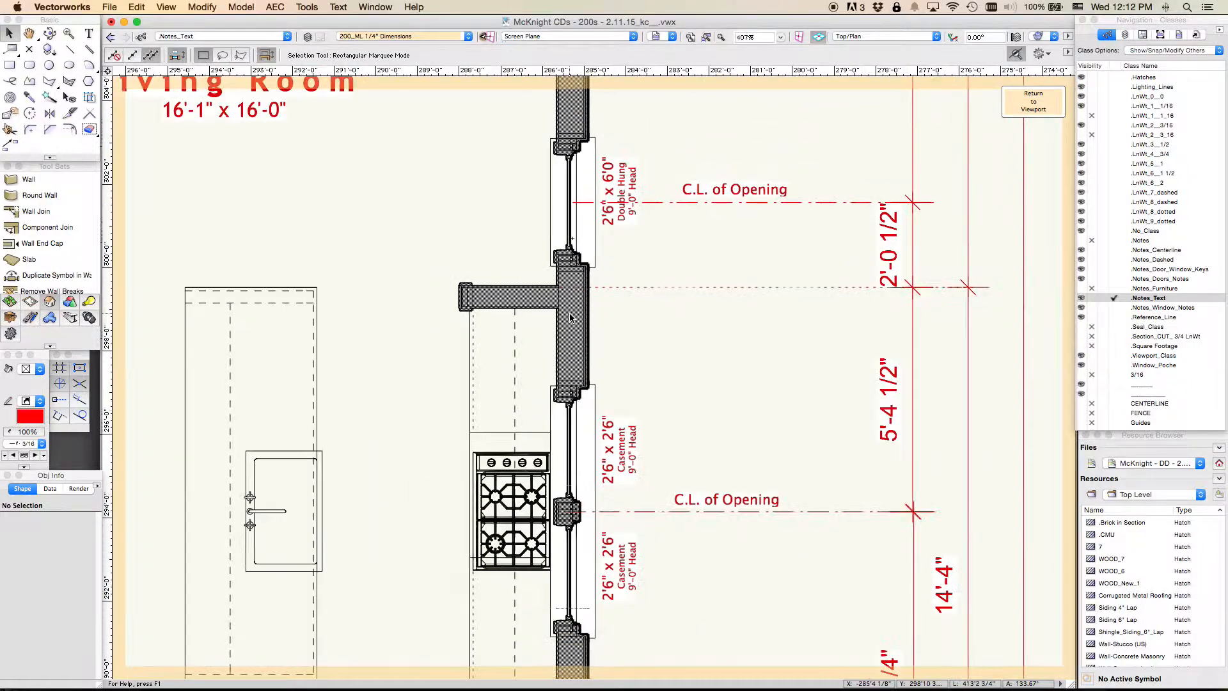
scroll(561, 496, up, 3)
scroll(561, 496, right, 2)
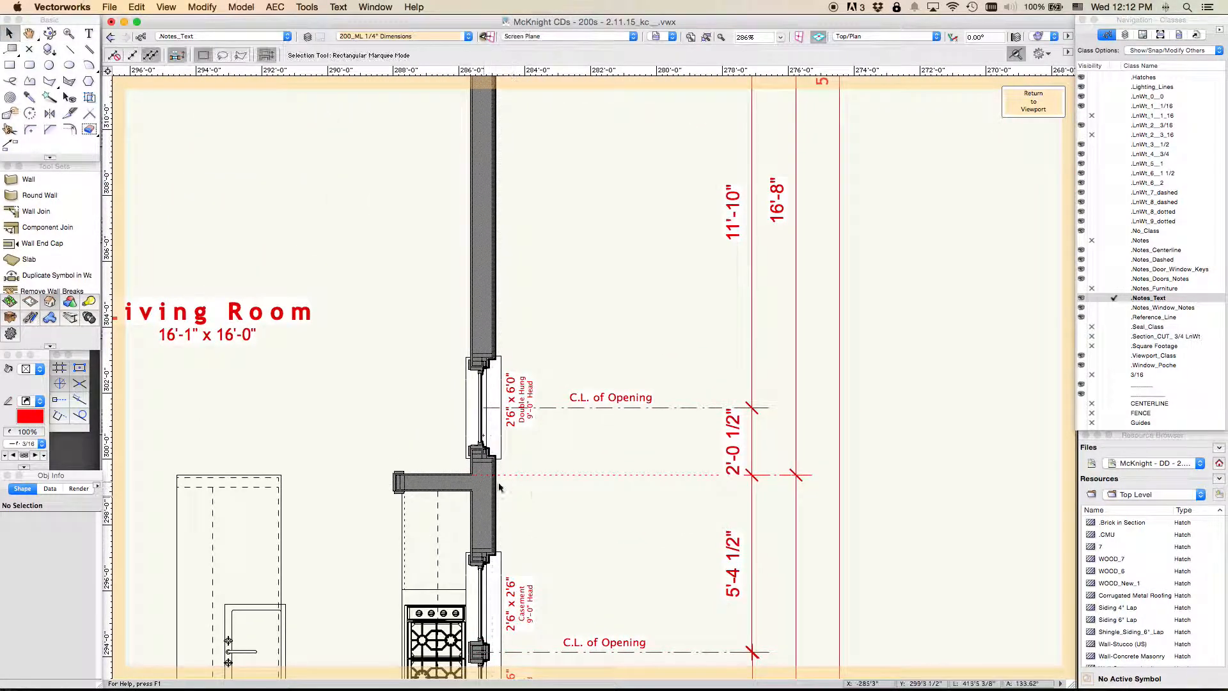
scroll(558, 502, down, 3)
scroll(576, 365, down, 2)
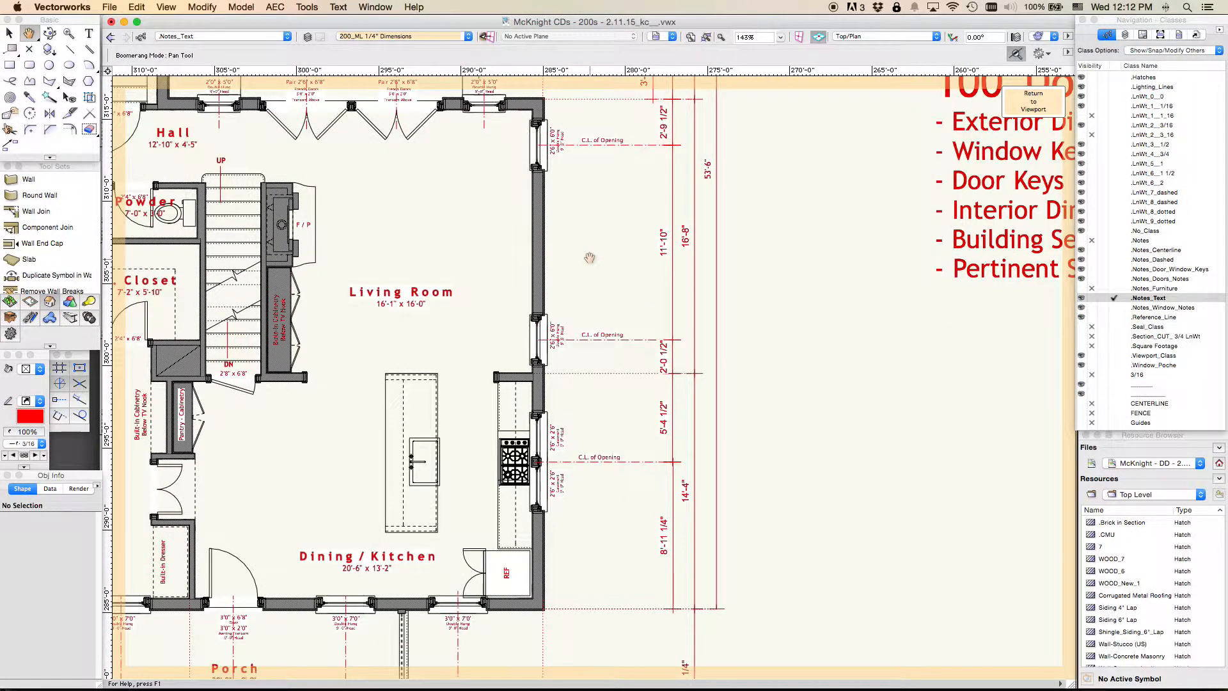
key(x)
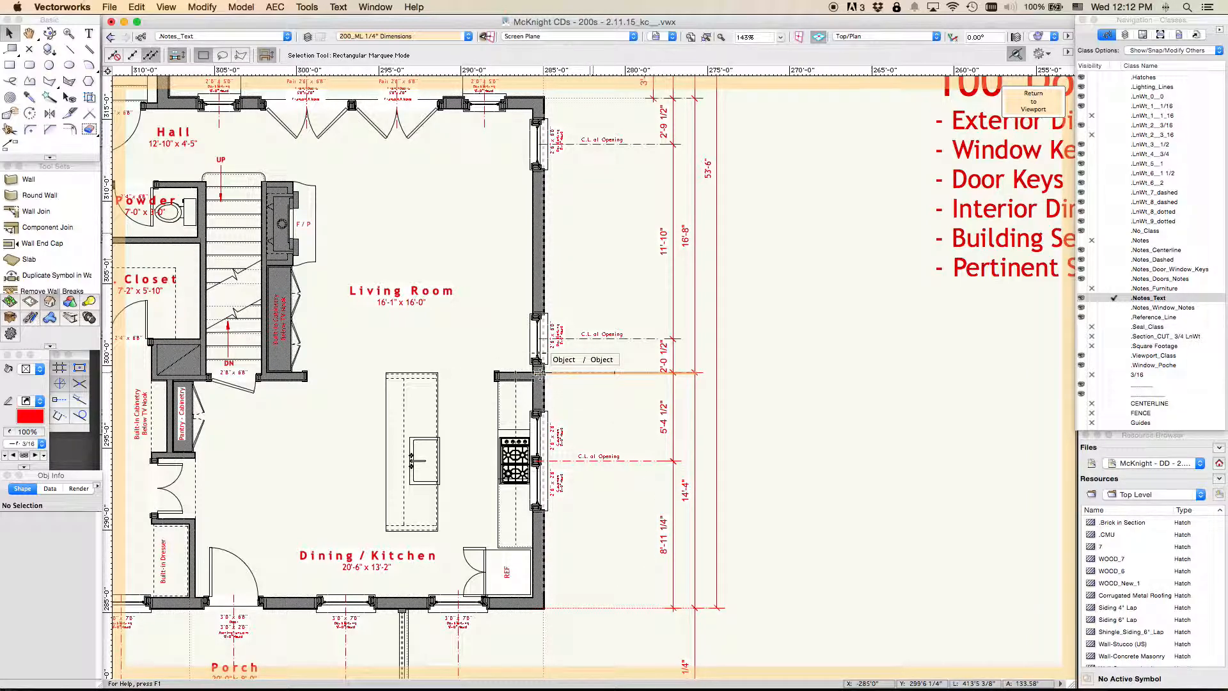
Examine the porch front, the window centerlines and the exterior dimension strings around the main level plan.
middle_drag(631, 527, 1028, 346)
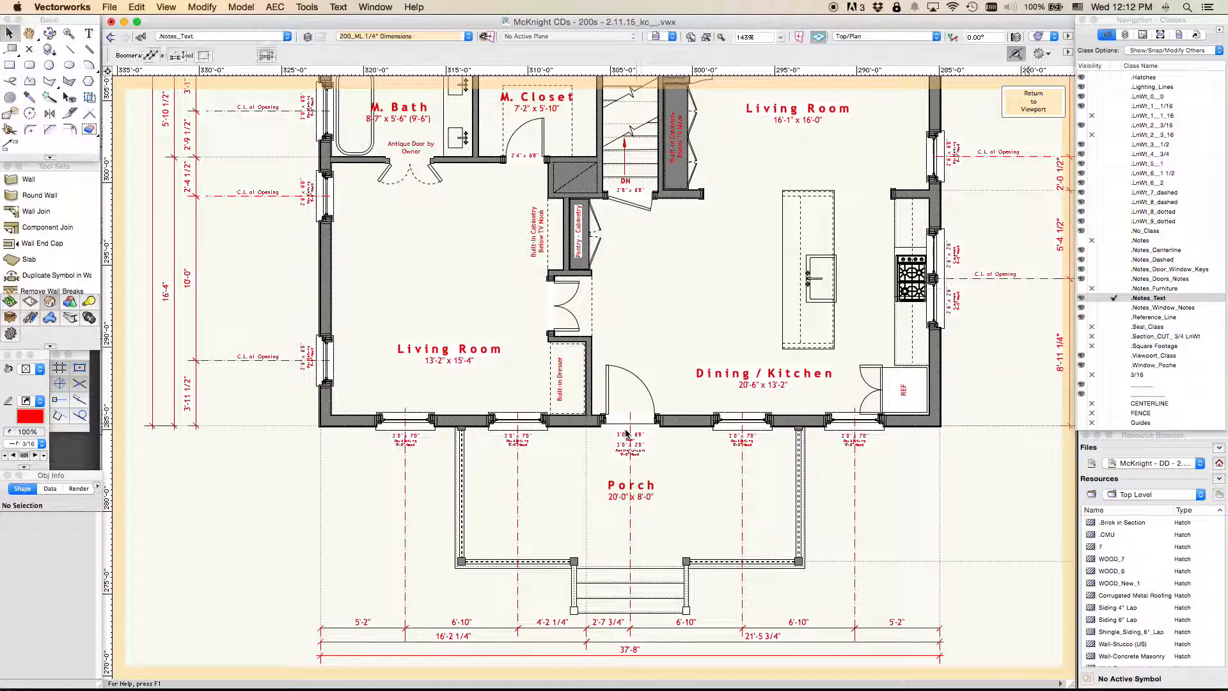
middle_drag(494, 305, 579, 536)
middle_drag(872, 458, 634, 511)
middle_drag(618, 332, 694, 366)
middle_drag(766, 416, 493, 204)
middle_drag(894, 456, 845, 514)
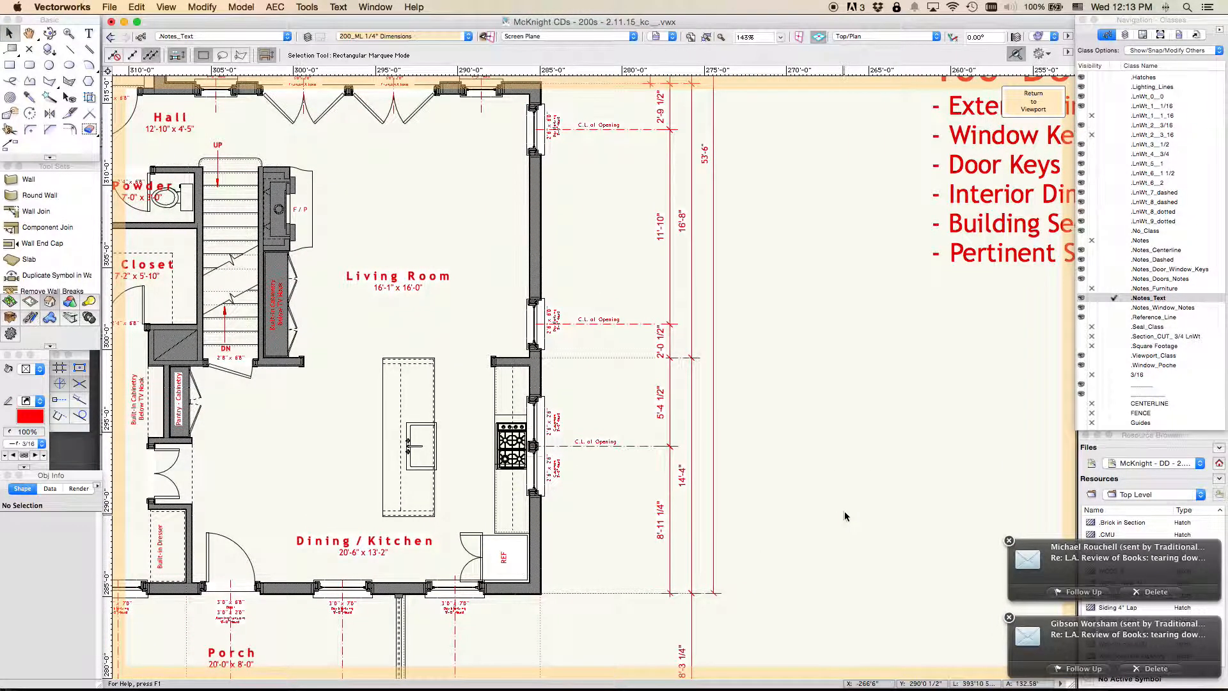
scroll(844, 514, down, 1)
middle_drag(832, 452, 782, 458)
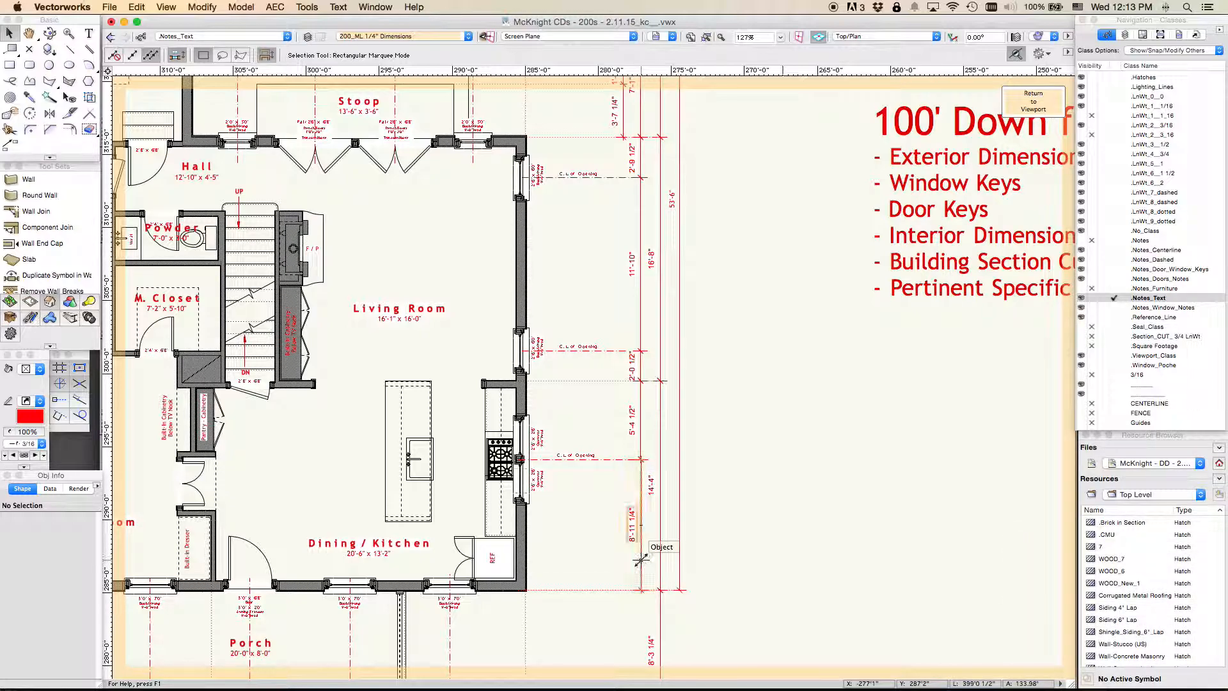
Examine the porch-side dimension strings and inspect the 16'-4" exterior dimension beside the 13'-2" x 15'-4" living room.
middle_drag(753, 578, 1099, 309)
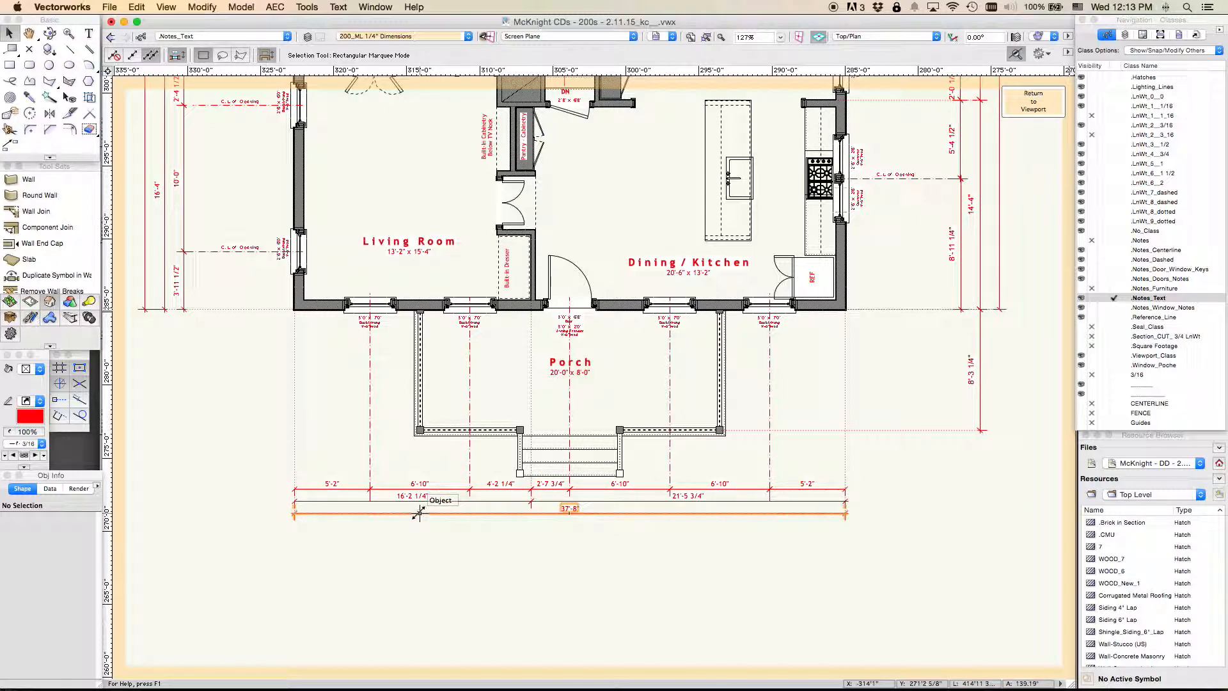
key(space)
drag(455, 419, 652, 667)
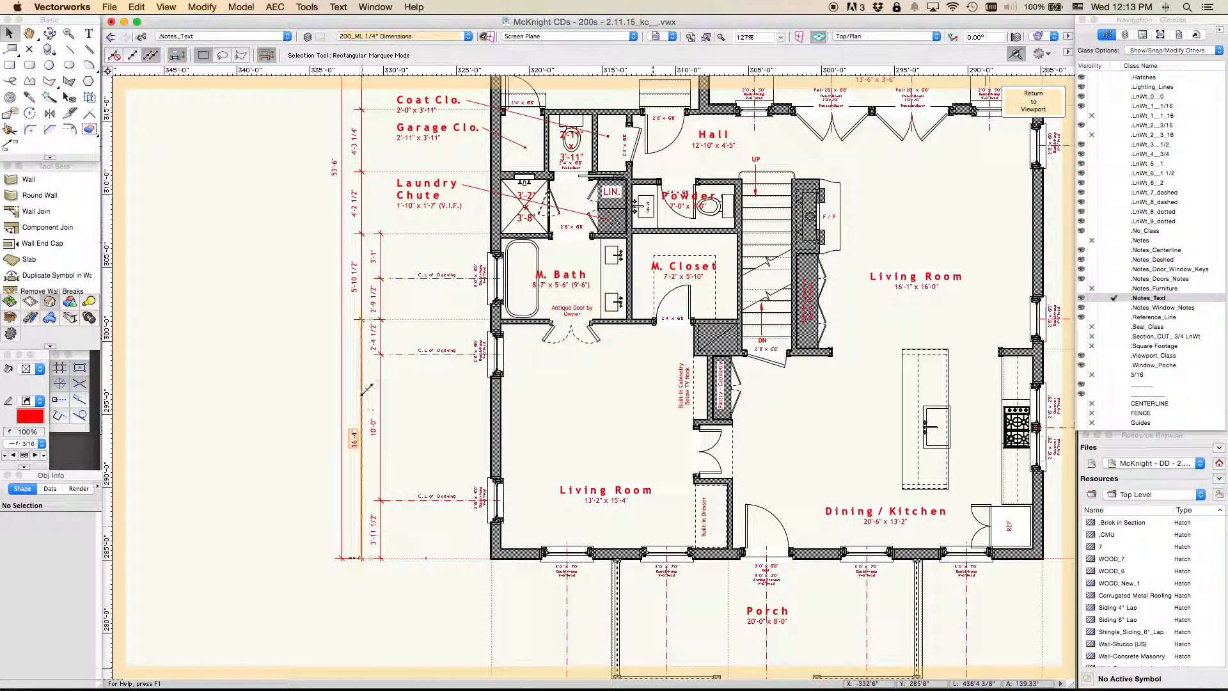
click(361, 376)
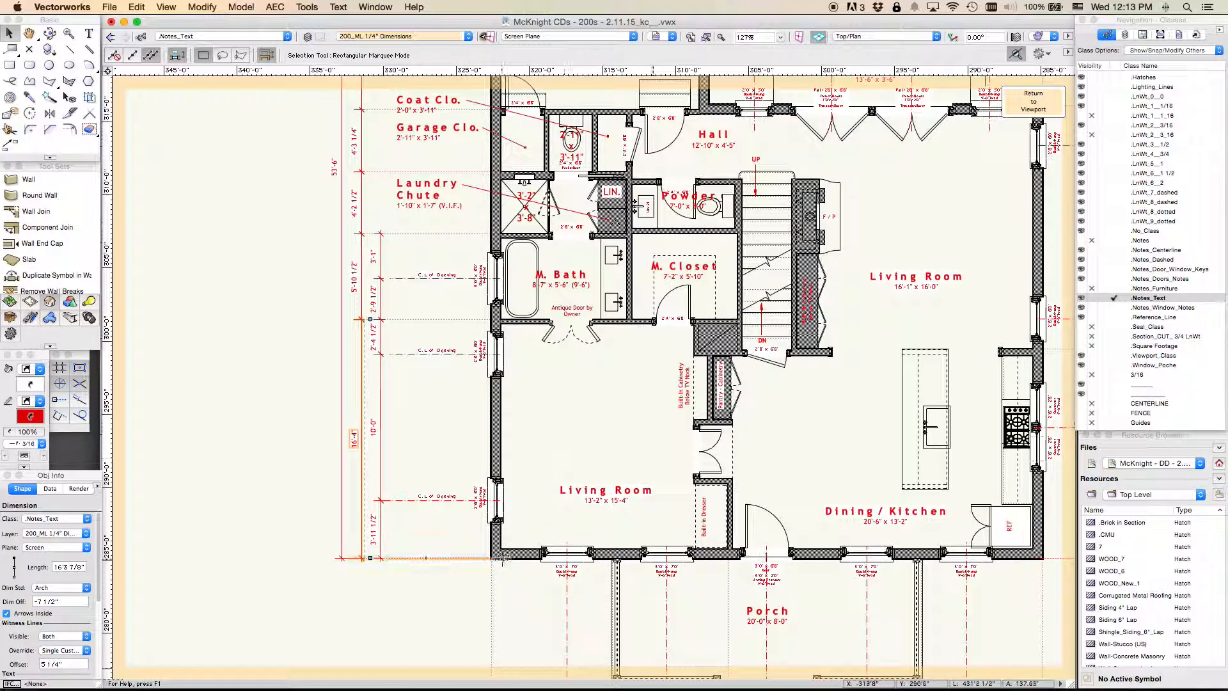
click(635, 433)
Check the class of the dashed extension line at the refrigerator corner and make .Notes_Dashed the active class.
drag(636, 433, 338, 410)
drag(787, 384, 634, 331)
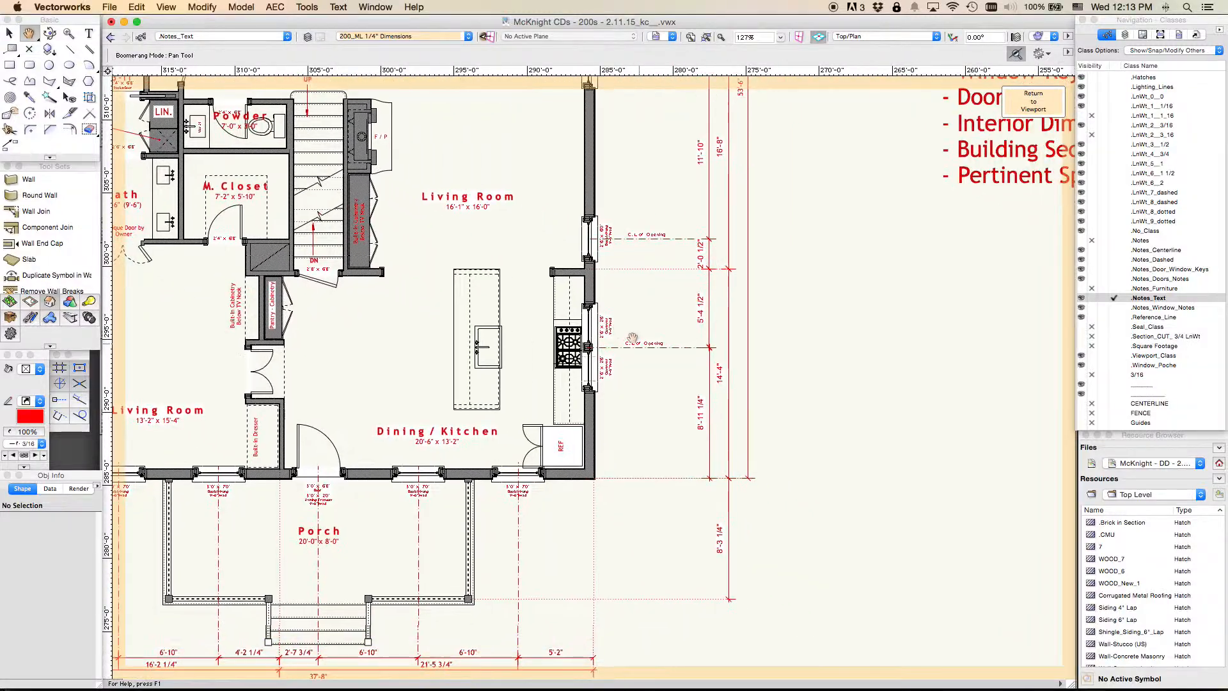
scroll(639, 472, up, 1)
scroll(639, 472, up, 4)
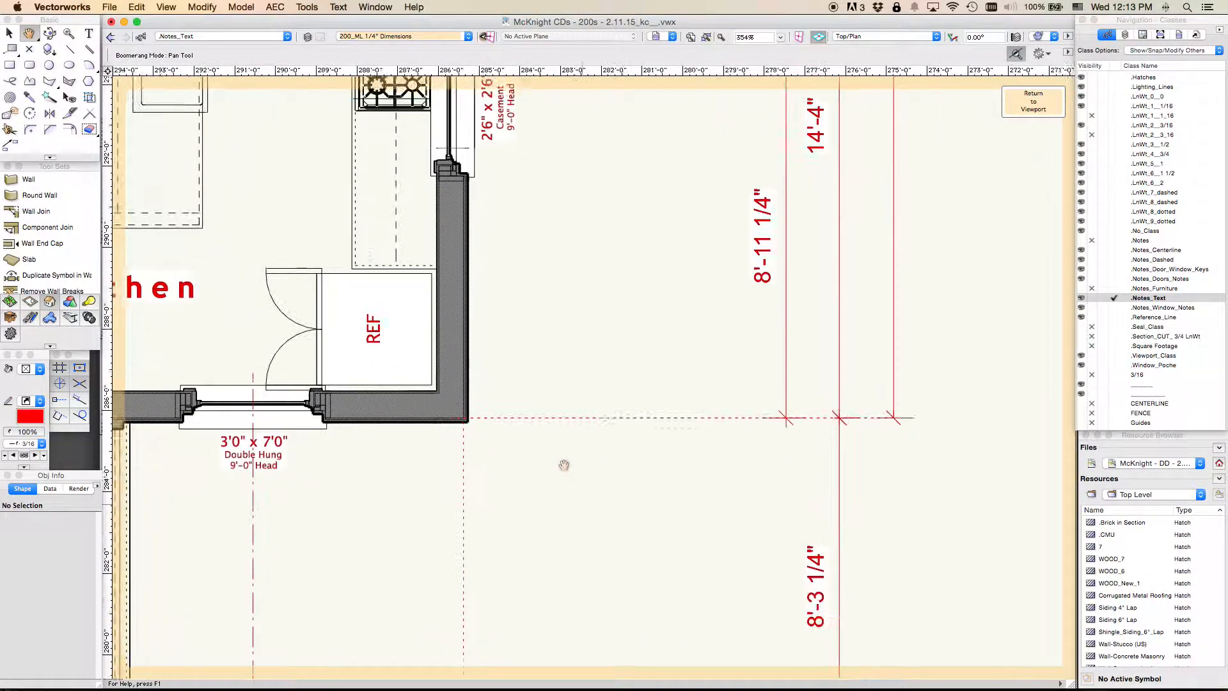
click(541, 403)
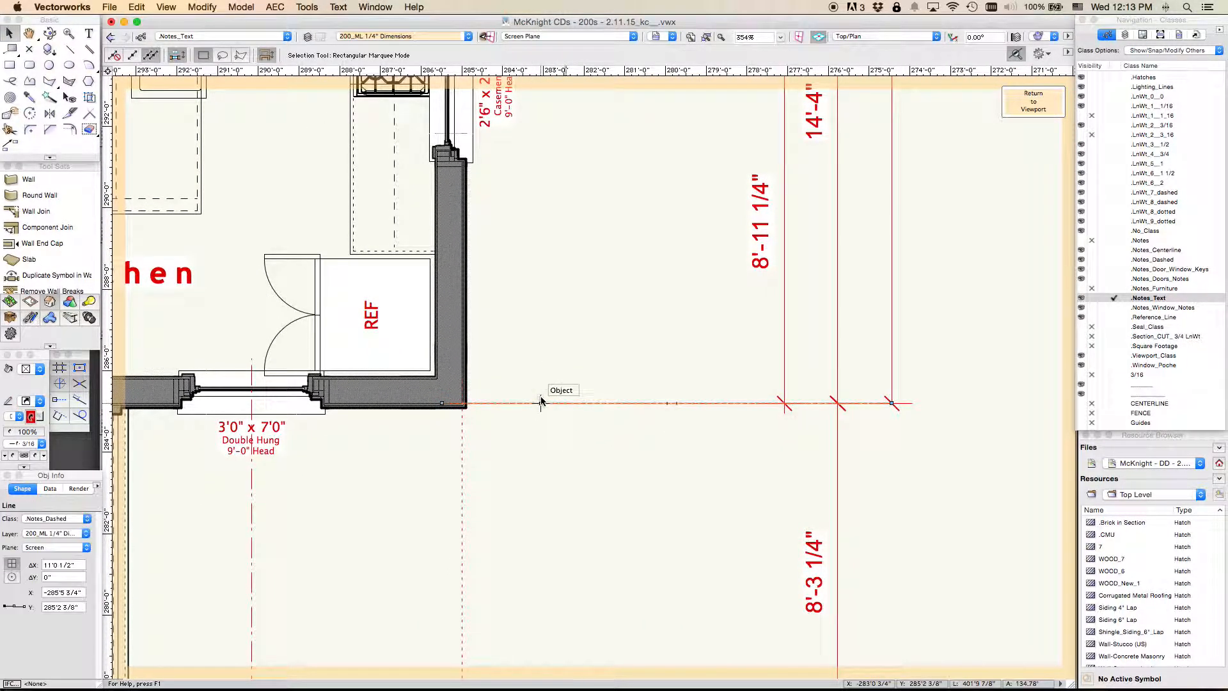
click(558, 447)
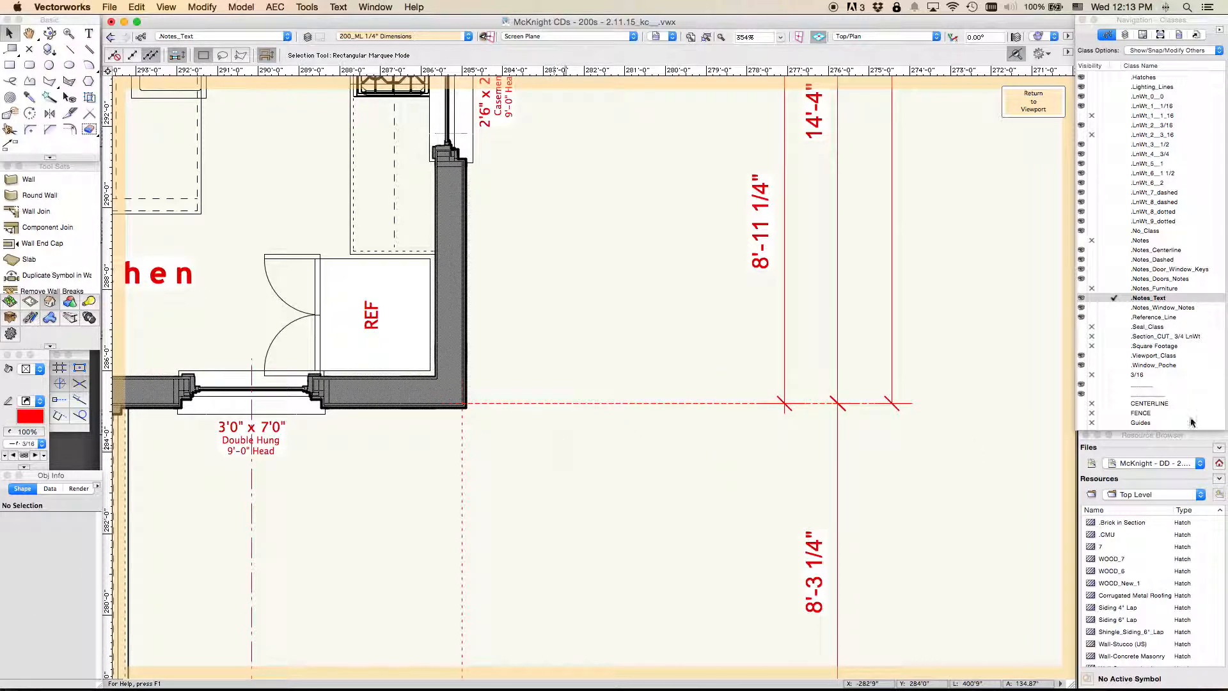
click(1120, 259)
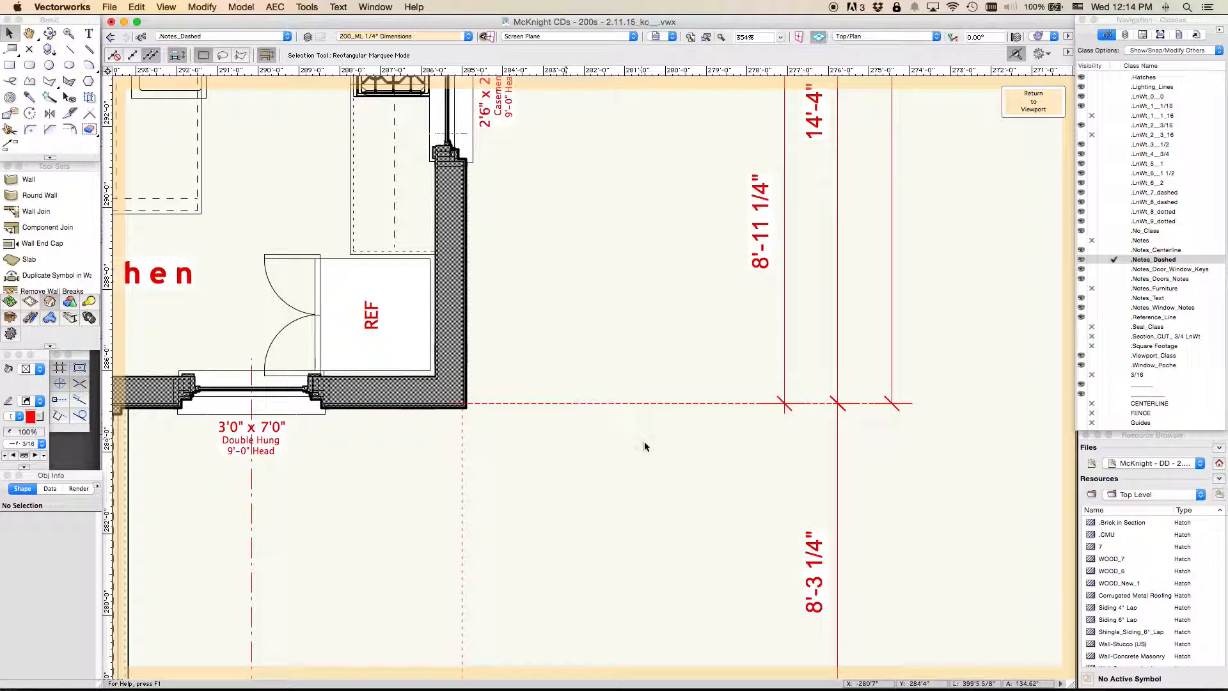
Draw a horizontal dashed line about 12'4" long below the refrigerator corner and move it up onto the exterior wall's dimension reference line.
key(2)
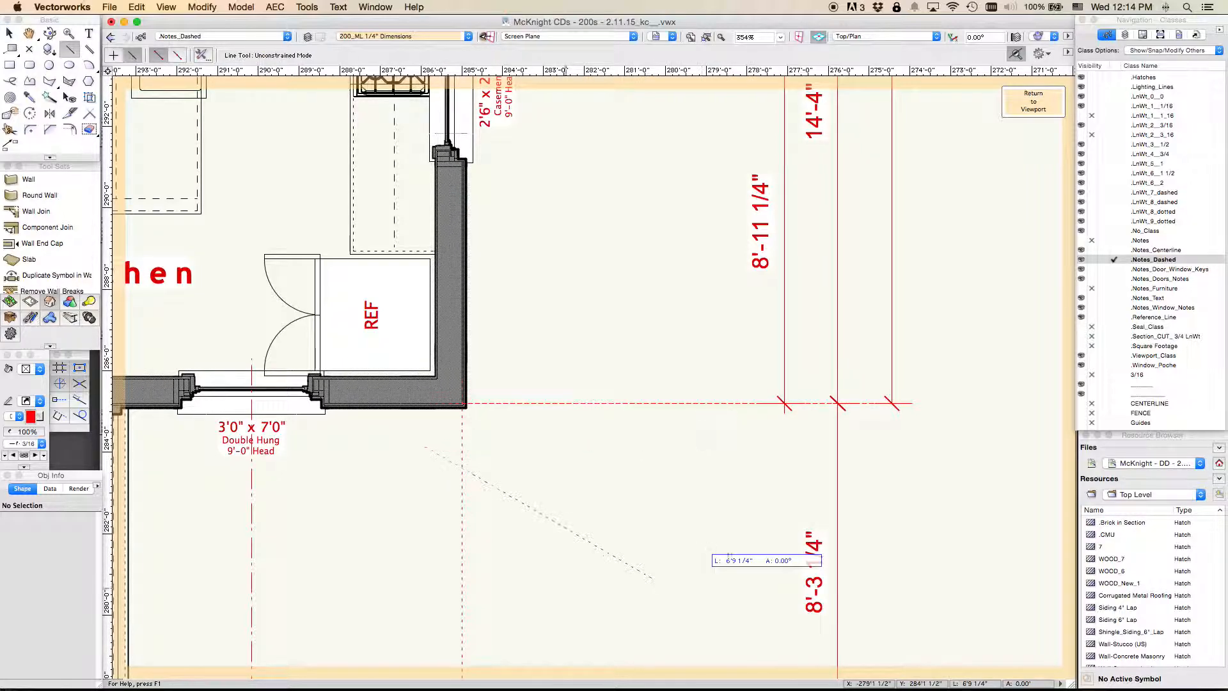
click(934, 447)
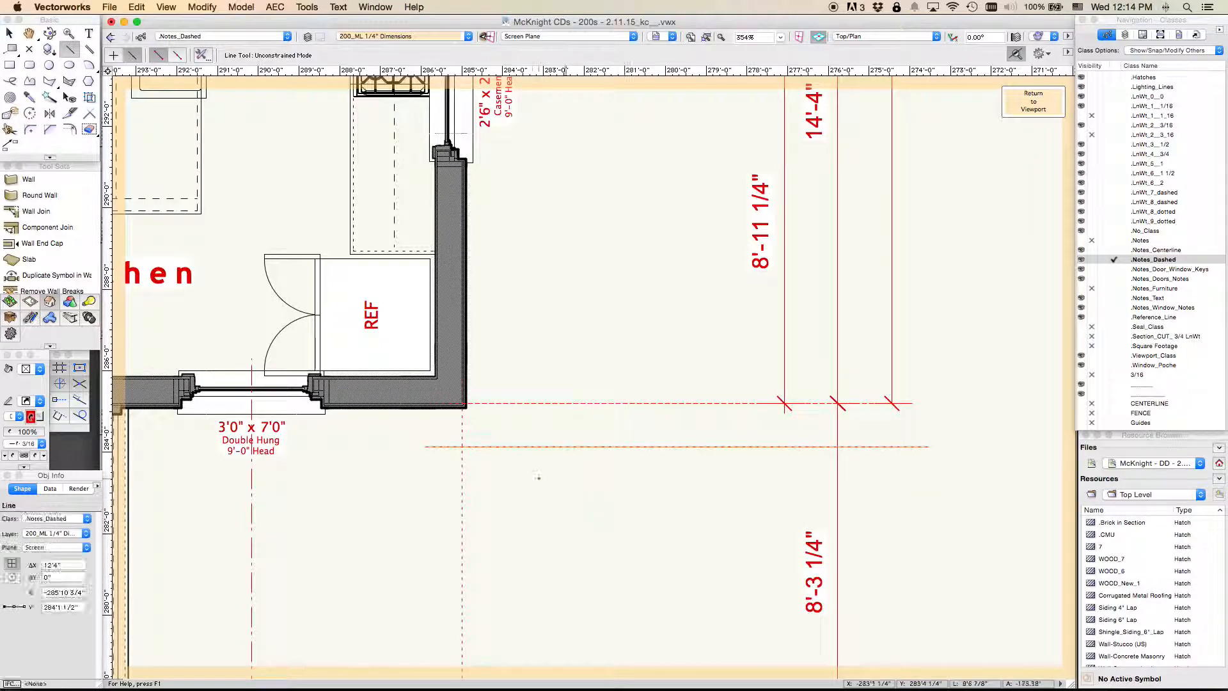
scroll(538, 479, up, 2)
click(11, 37)
click(294, 439)
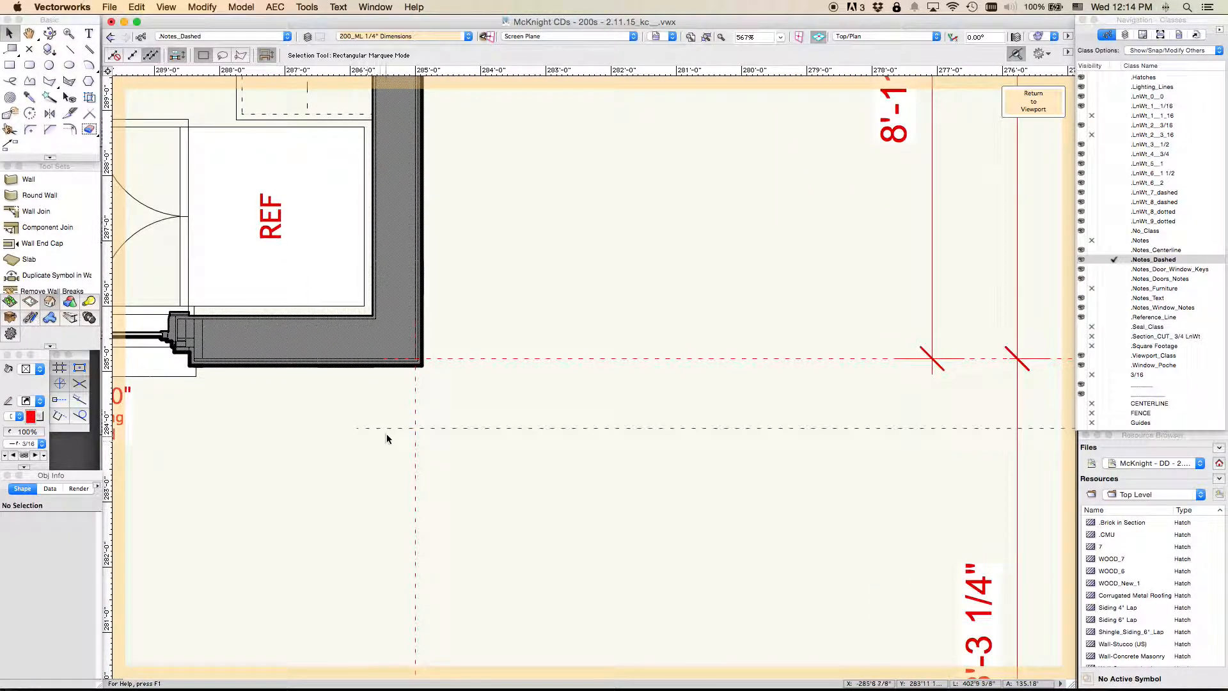
drag(356, 428, 365, 351)
scroll(573, 414, down, 3)
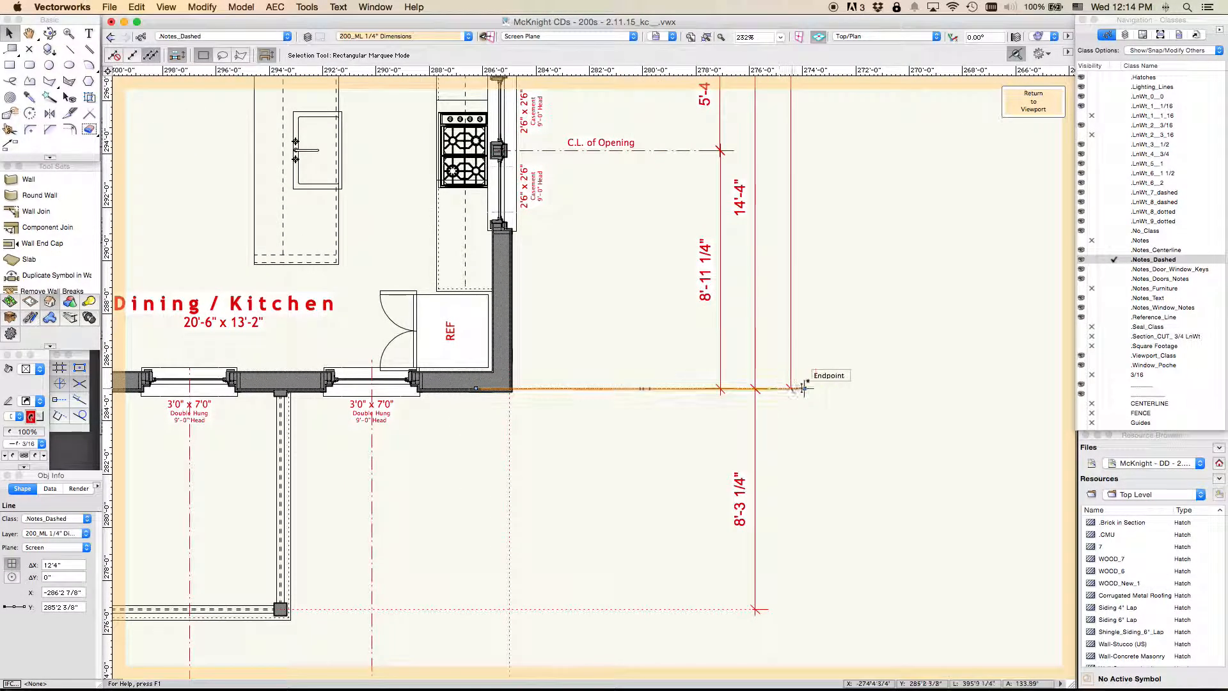
Shorten the new dashed line's outer end toward the innermost dimension string and delete the line.
drag(804, 387, 732, 389)
key(Delete)
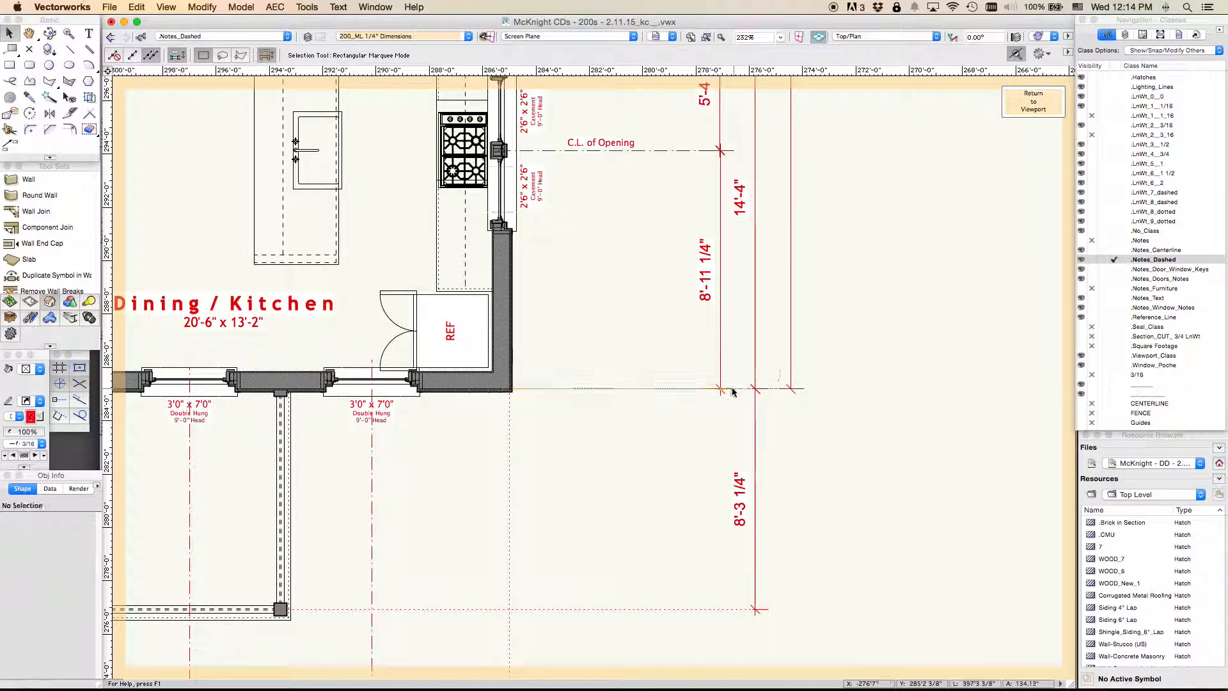
Make .Notes_Centerline the active class and draw a horizontal centerline about 3'3" long outside the kitchen wall.
middle_drag(893, 274, 858, 327)
scroll(554, 443, up, 1)
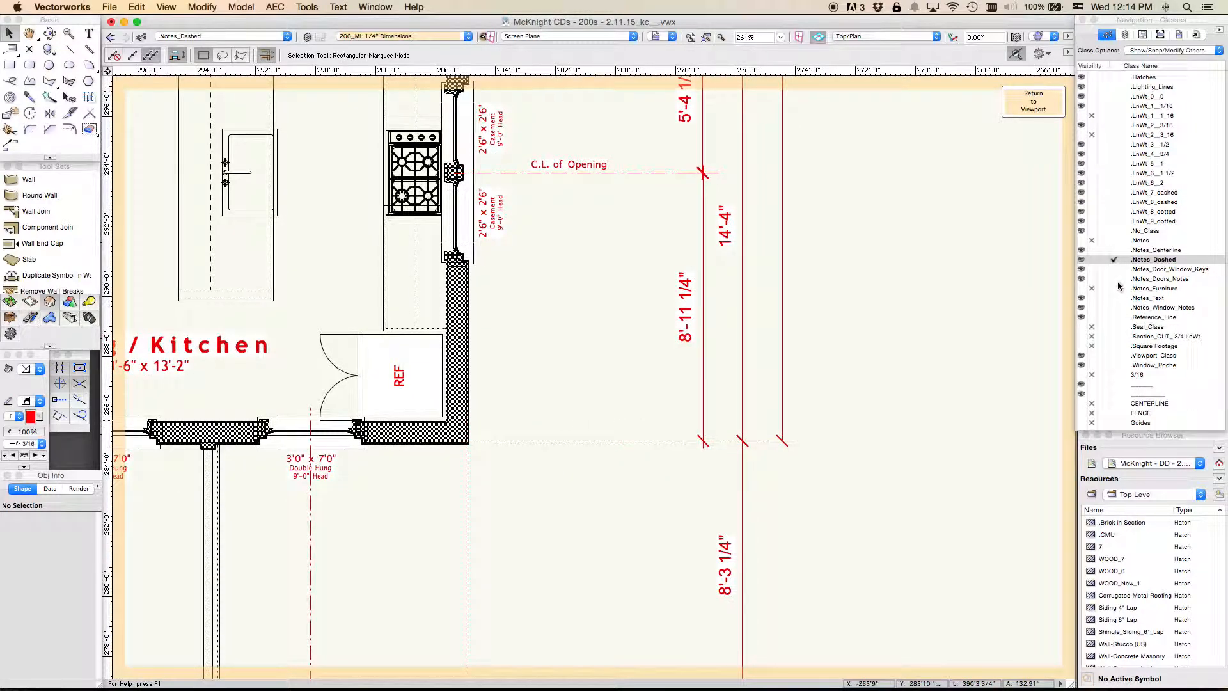
click(1116, 251)
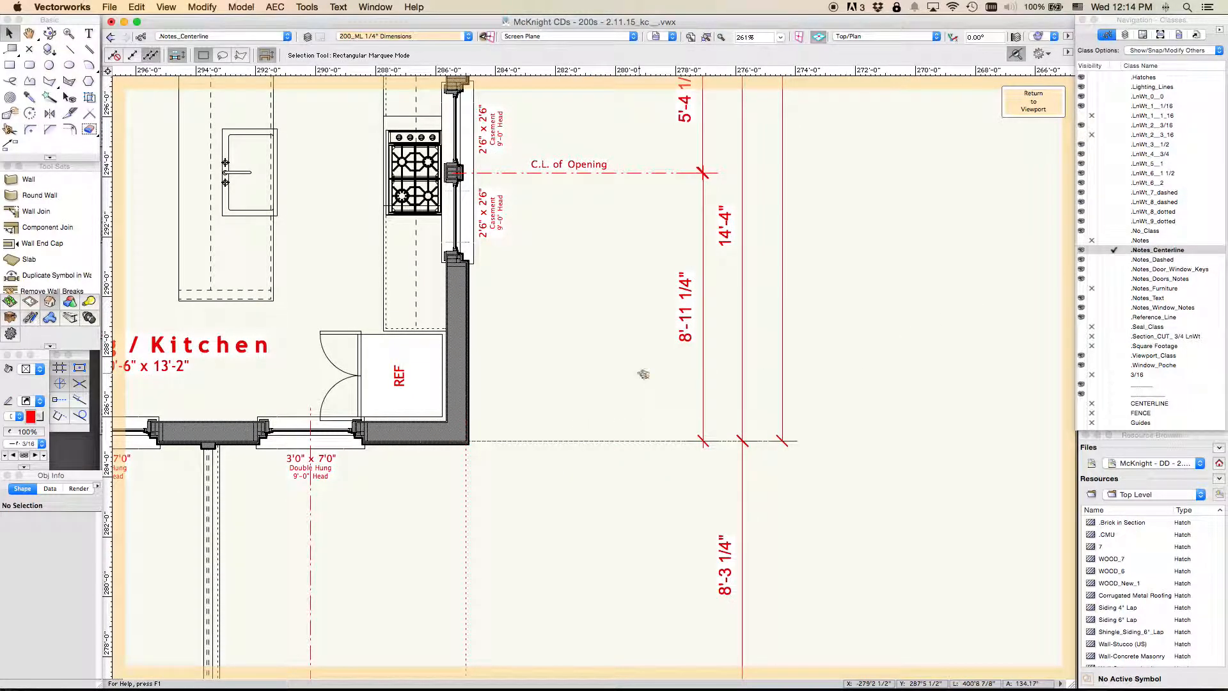
key(2)
drag(612, 370, 514, 370)
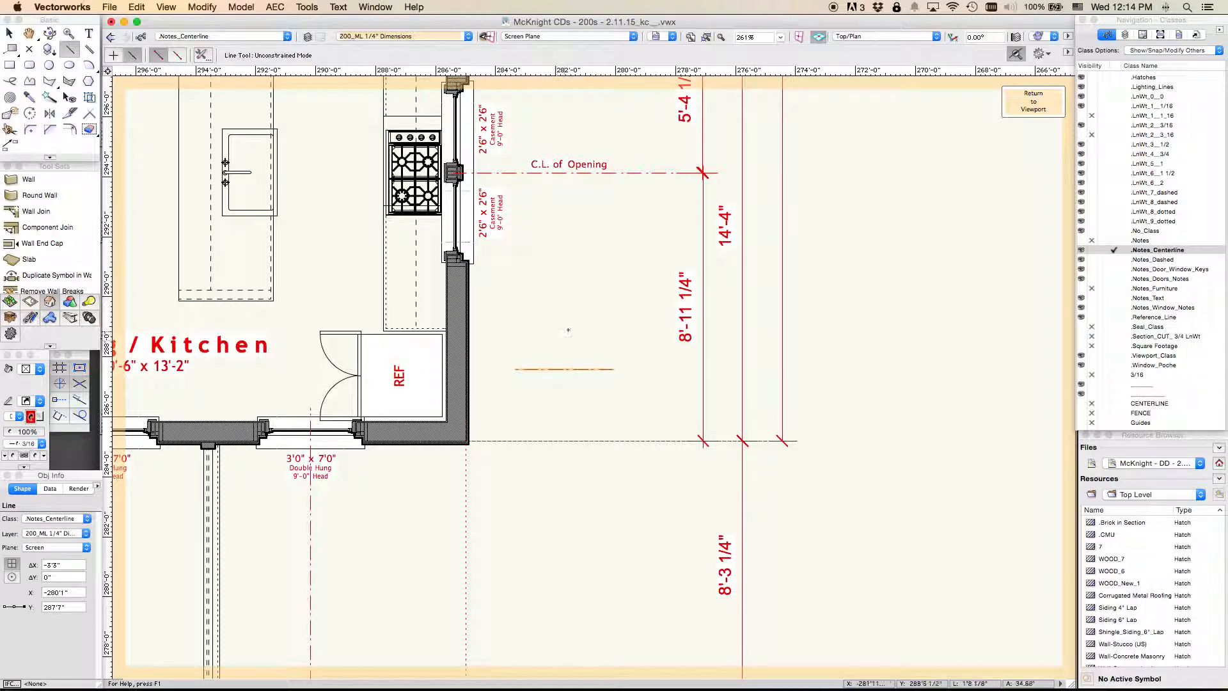
Make .Notes_Dashed the active class and delete the sample centerline outside the kitchen wall.
key(x)
key(x)
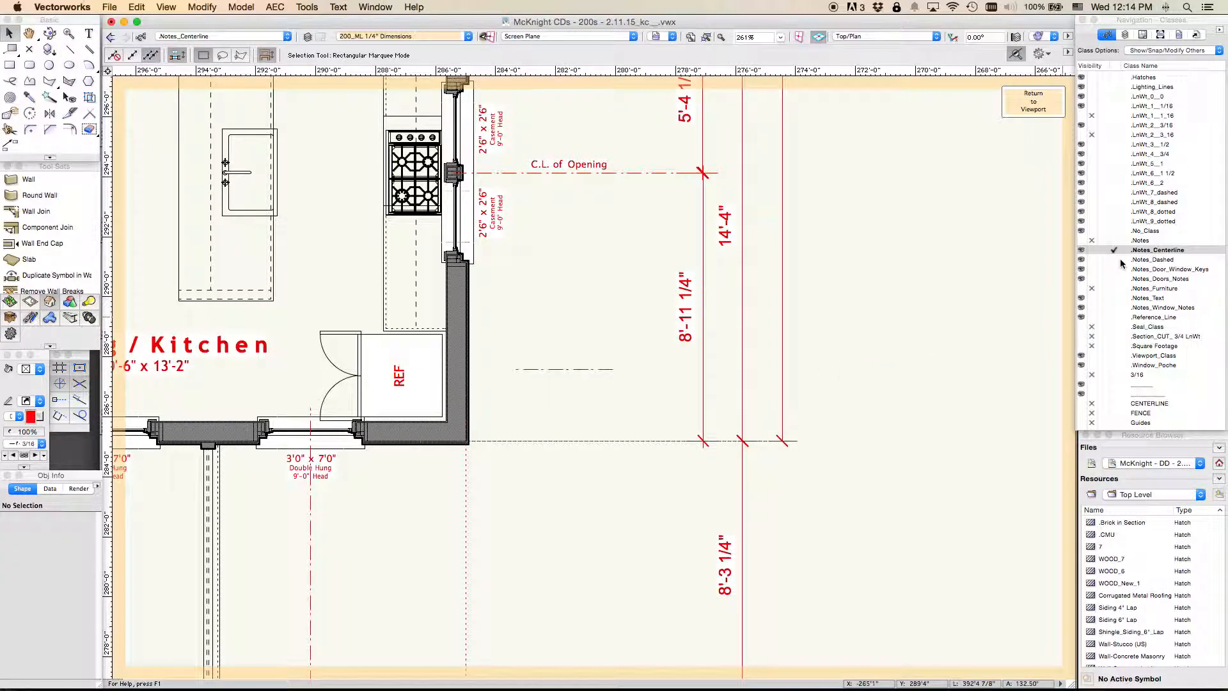
click(1119, 260)
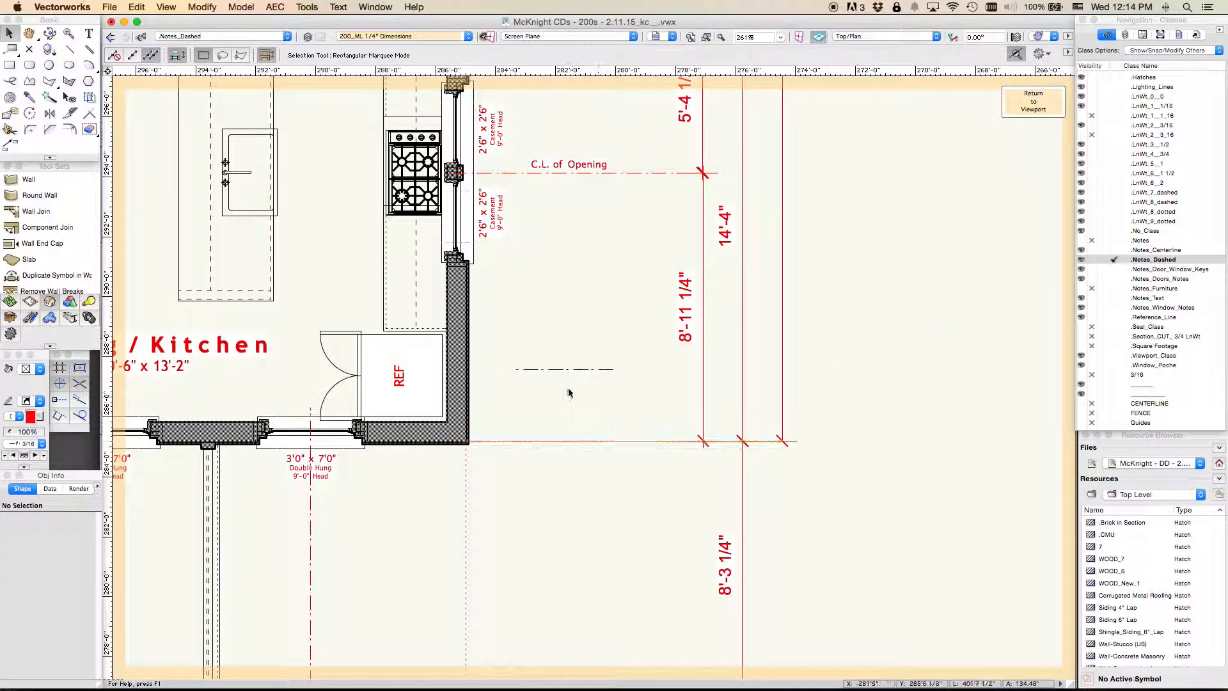
click(564, 369)
key(Delete)
Draw a horizontal dashed line about 3'9" long outside the kitchen wall and move it up toward the C.L. of Opening line.
key(2)
click(530, 342)
click(644, 342)
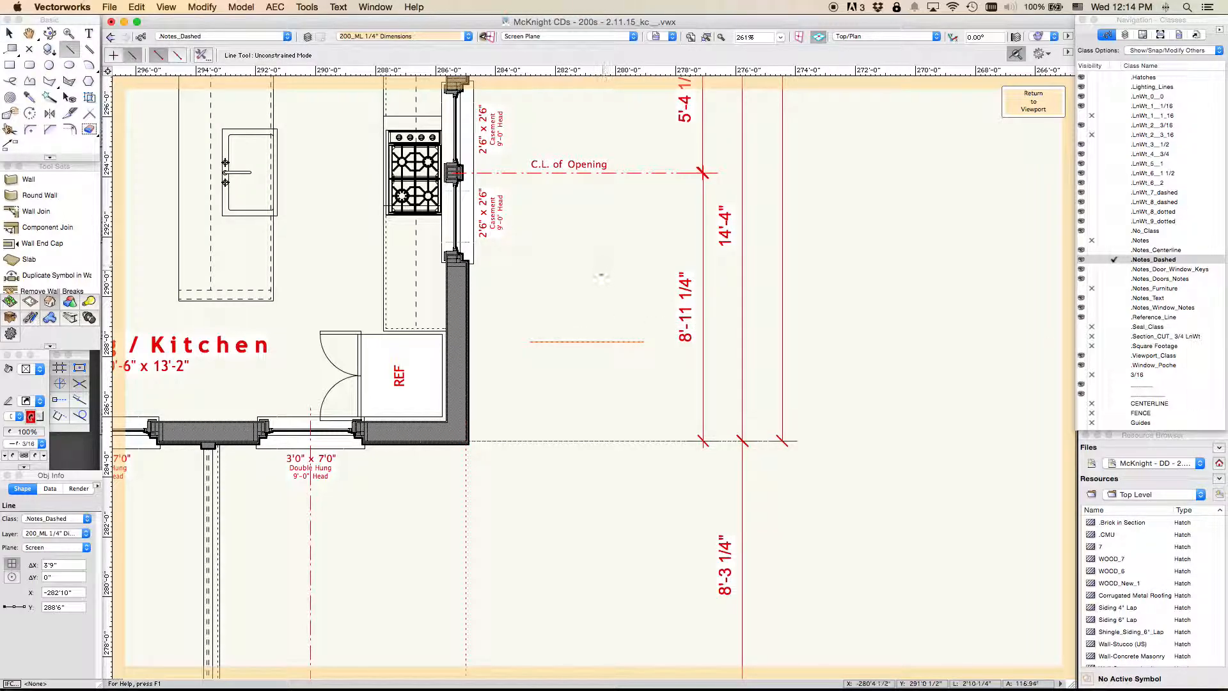
key(x)
drag(589, 343, 575, 298)
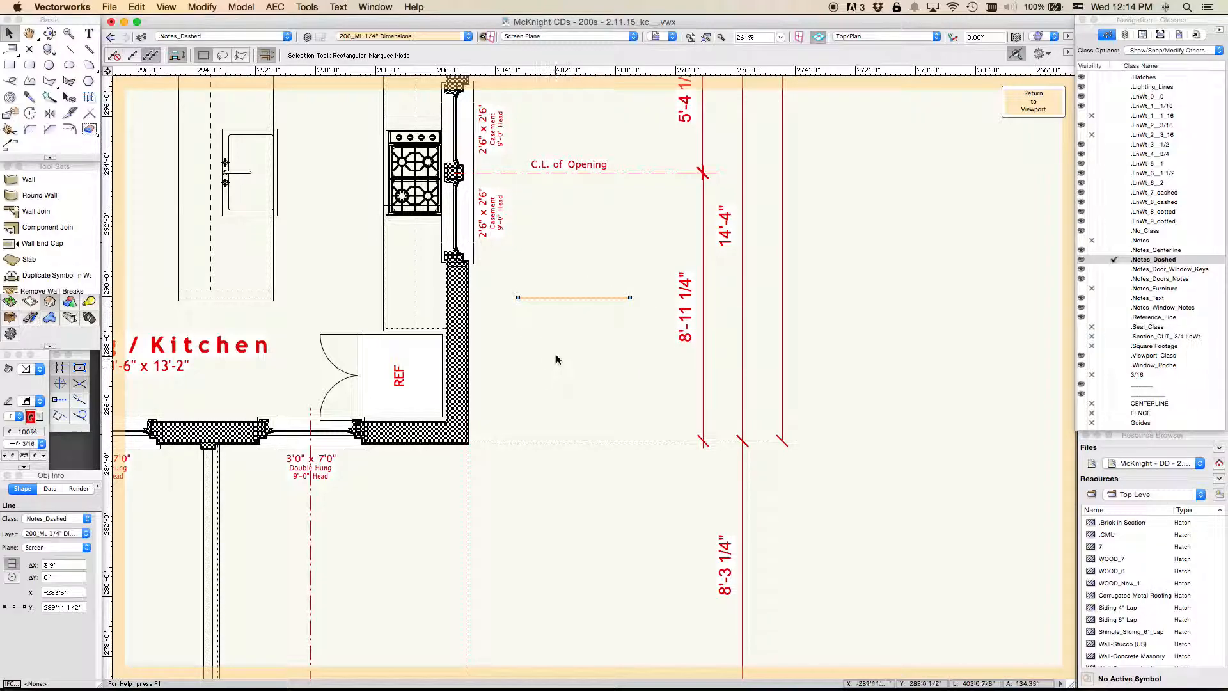
Reassign the sample dashed line to the .Notes_Centerline class and delete the line.
click(85, 519)
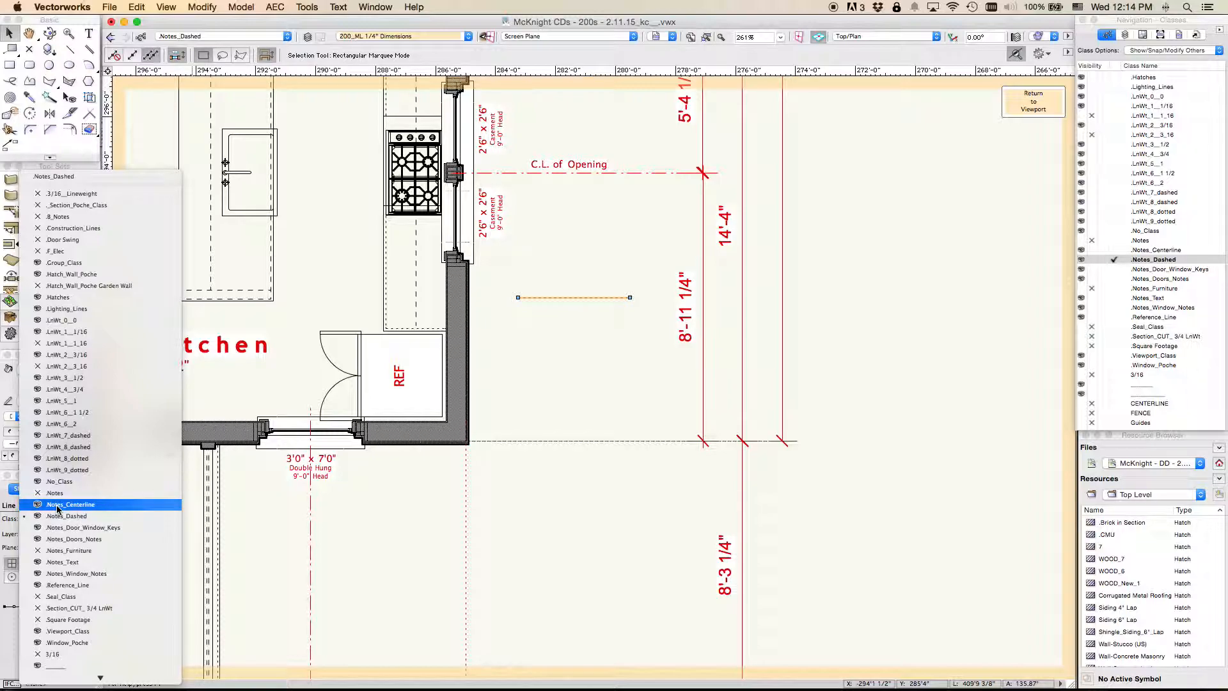
click(57, 508)
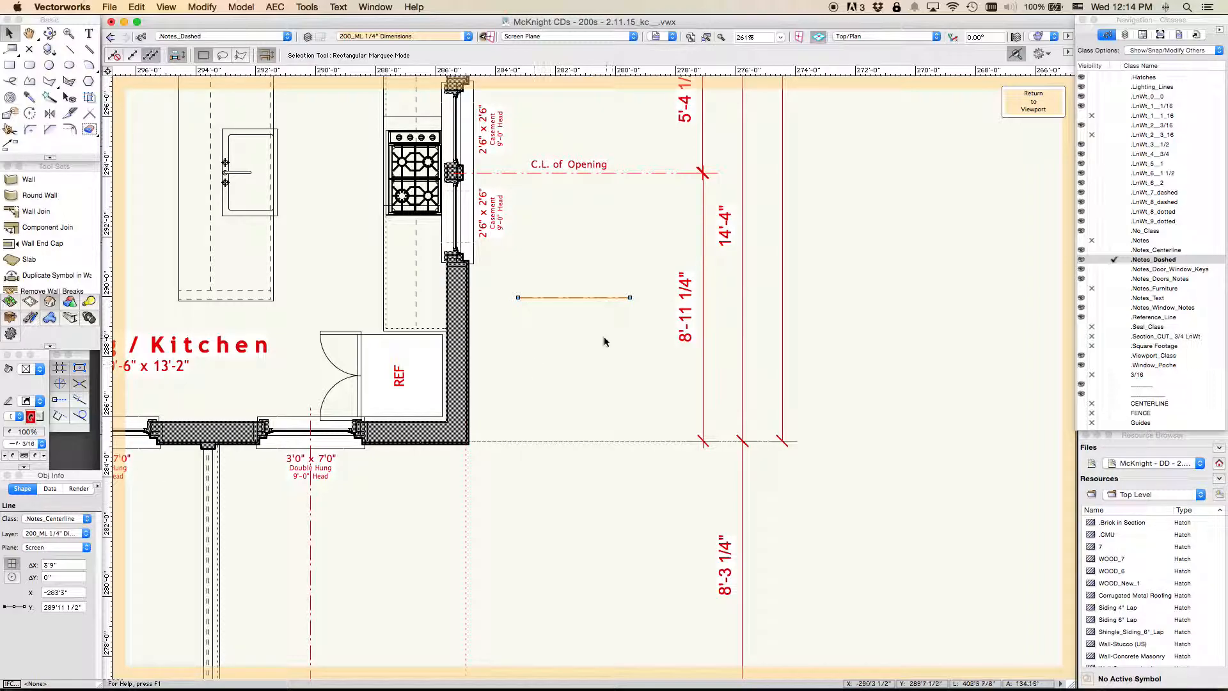
drag(605, 300, 574, 330)
key(Delete)
Make .Notes_Text the active class and display the dimension and notes tool set.
middle_drag(582, 348, 505, 391)
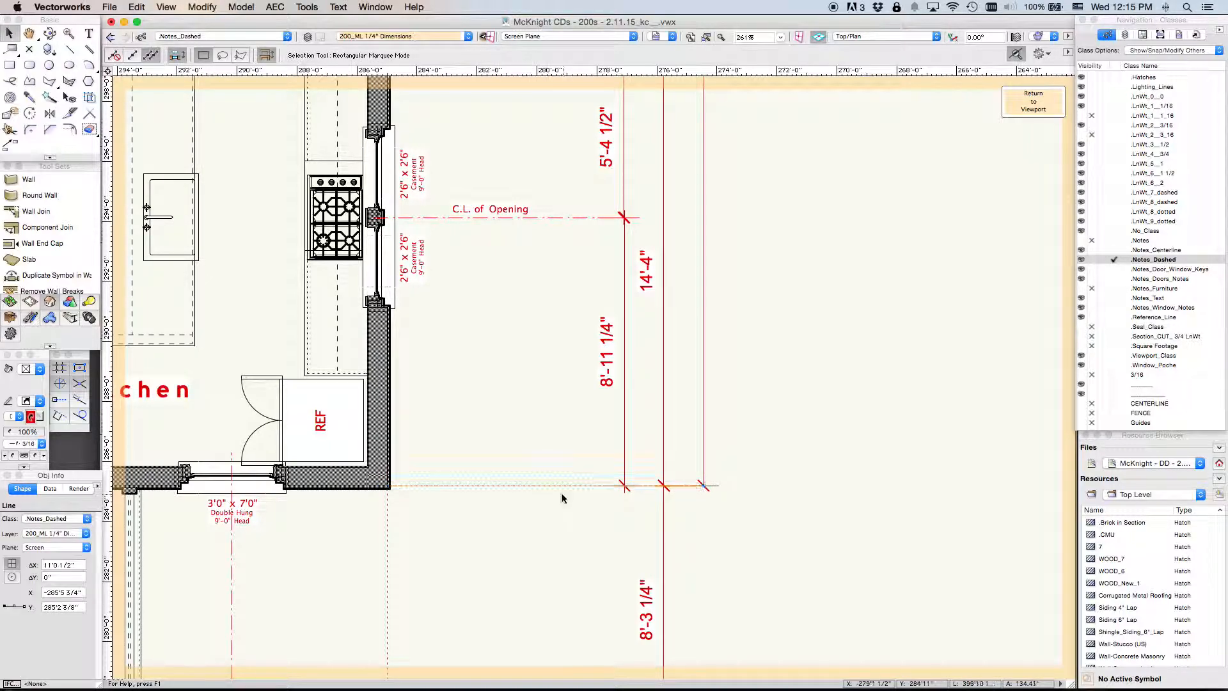
middle_drag(523, 374, 470, 421)
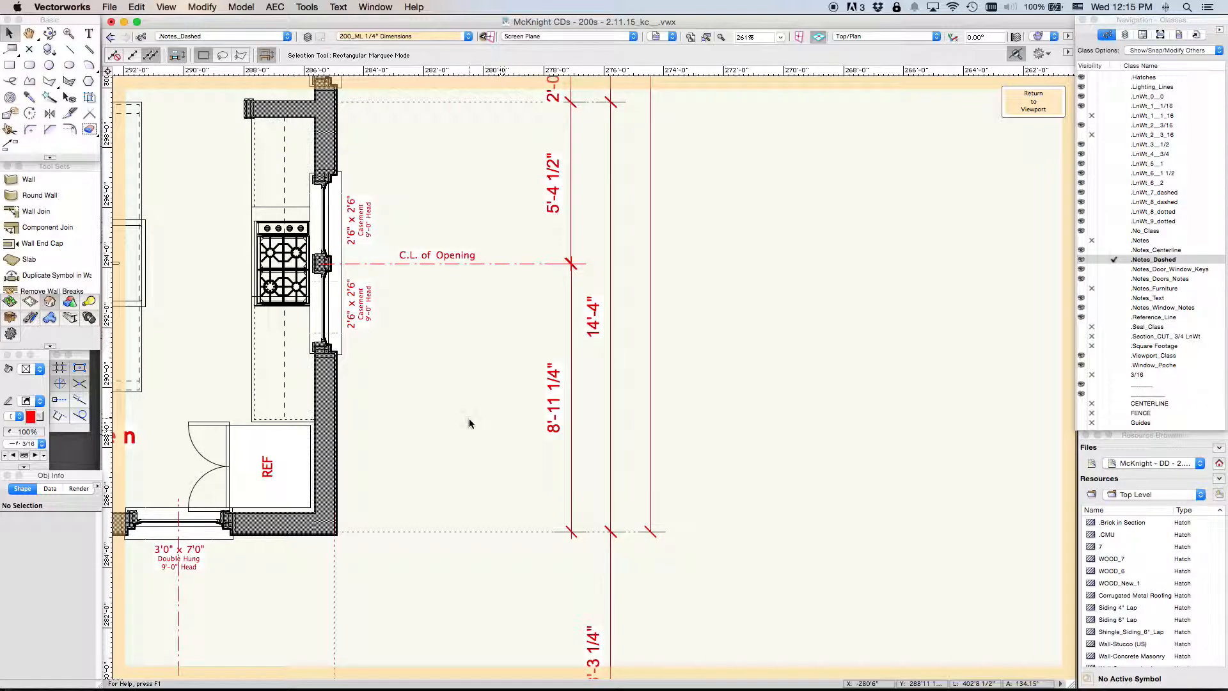
click(1118, 298)
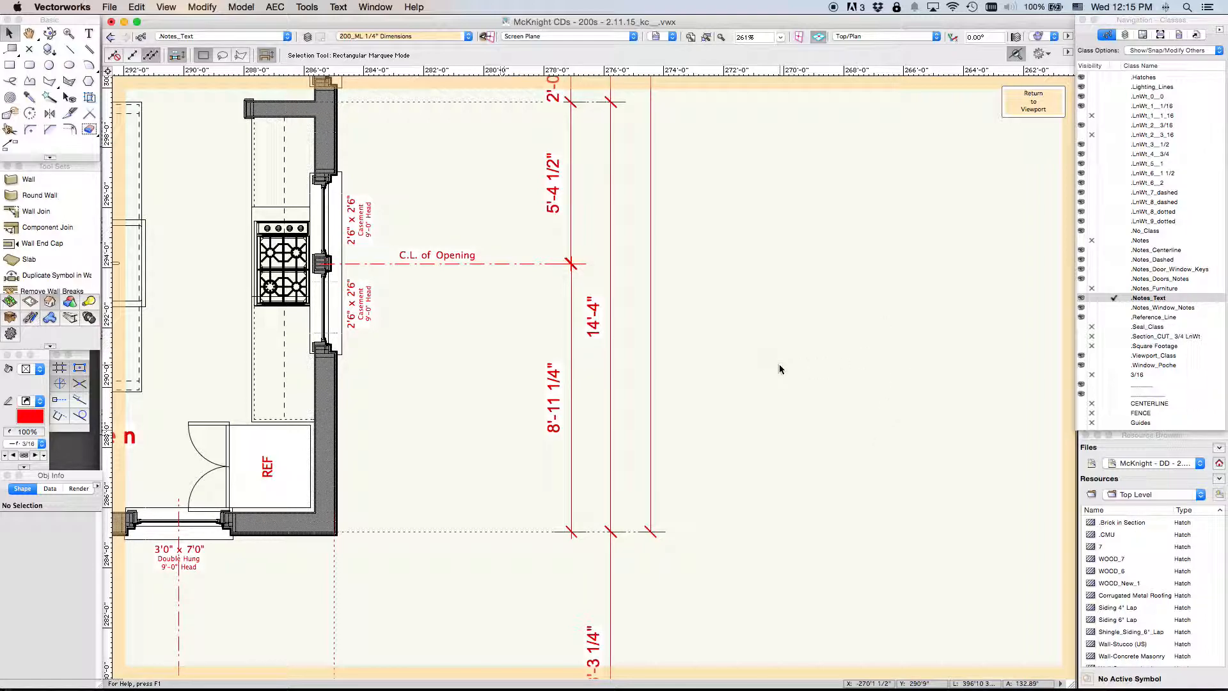
key(p)
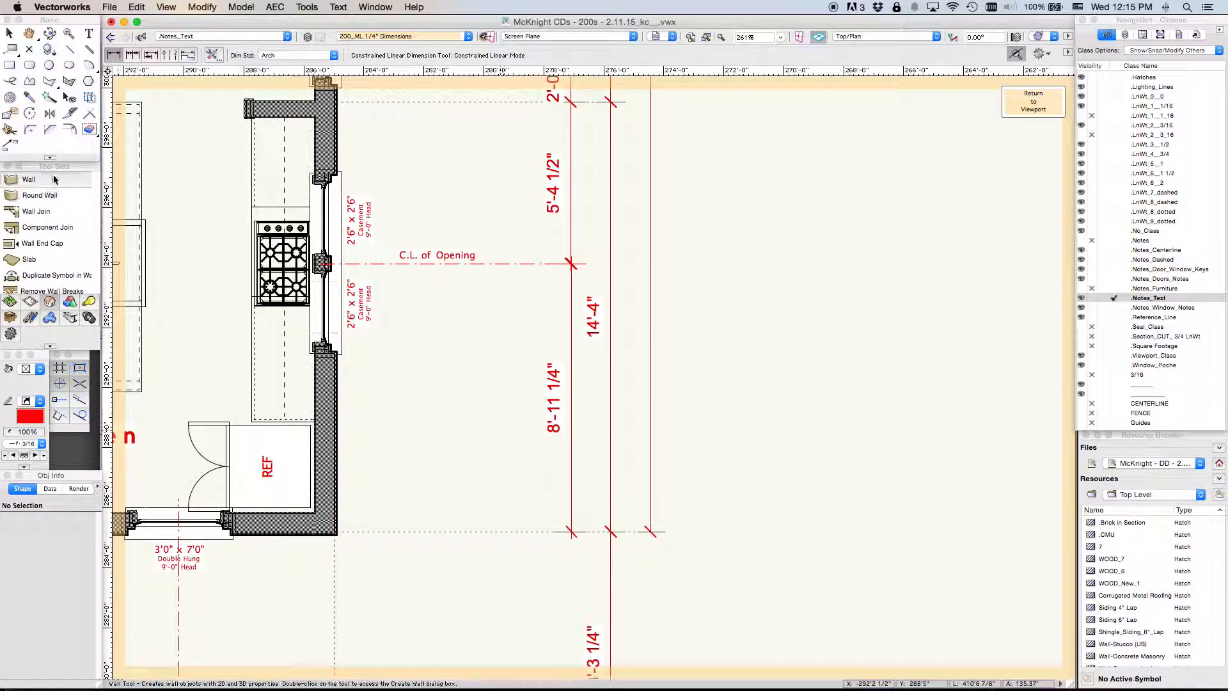
click(30, 320)
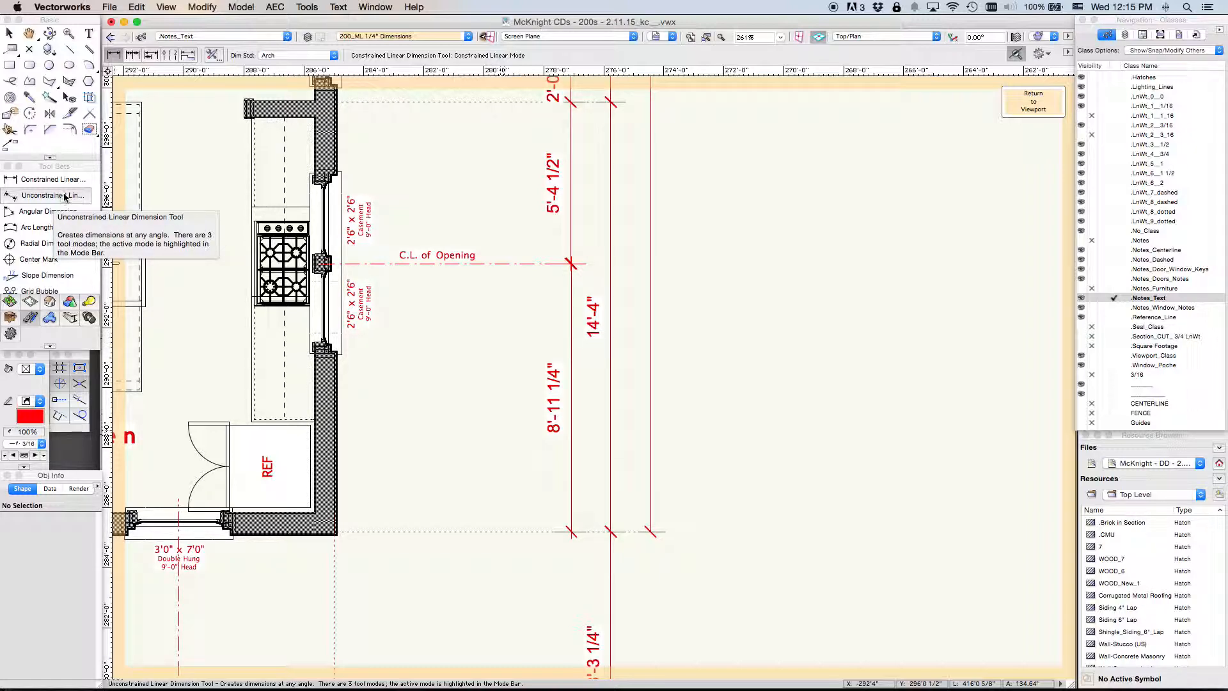
key(x)
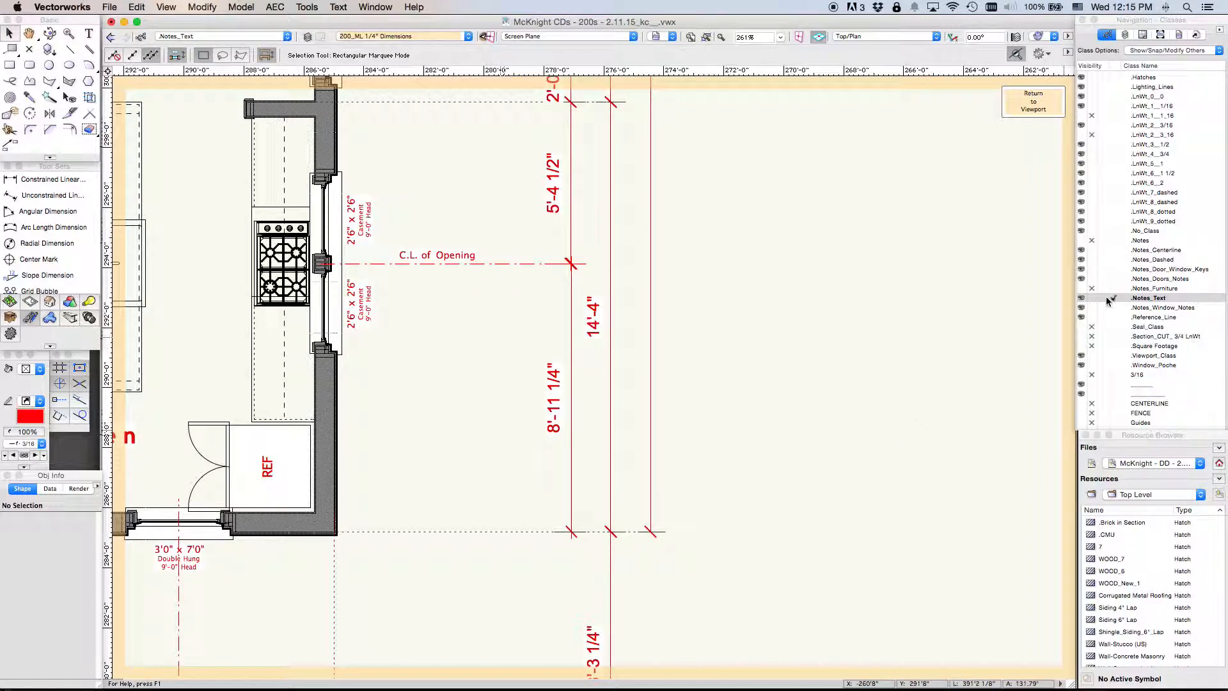
Add a vertical linear dimension from the exterior corner's extension line to the C.L. of Opening line, inside the existing strings.
key(d)
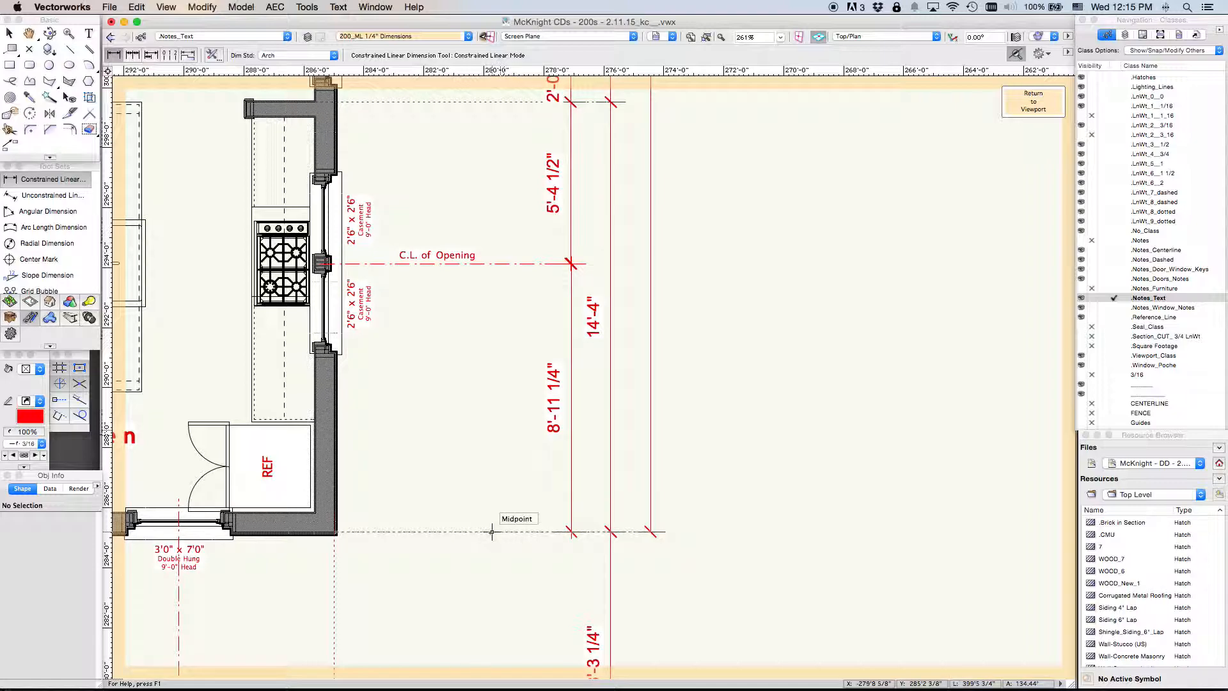
click(492, 531)
click(492, 263)
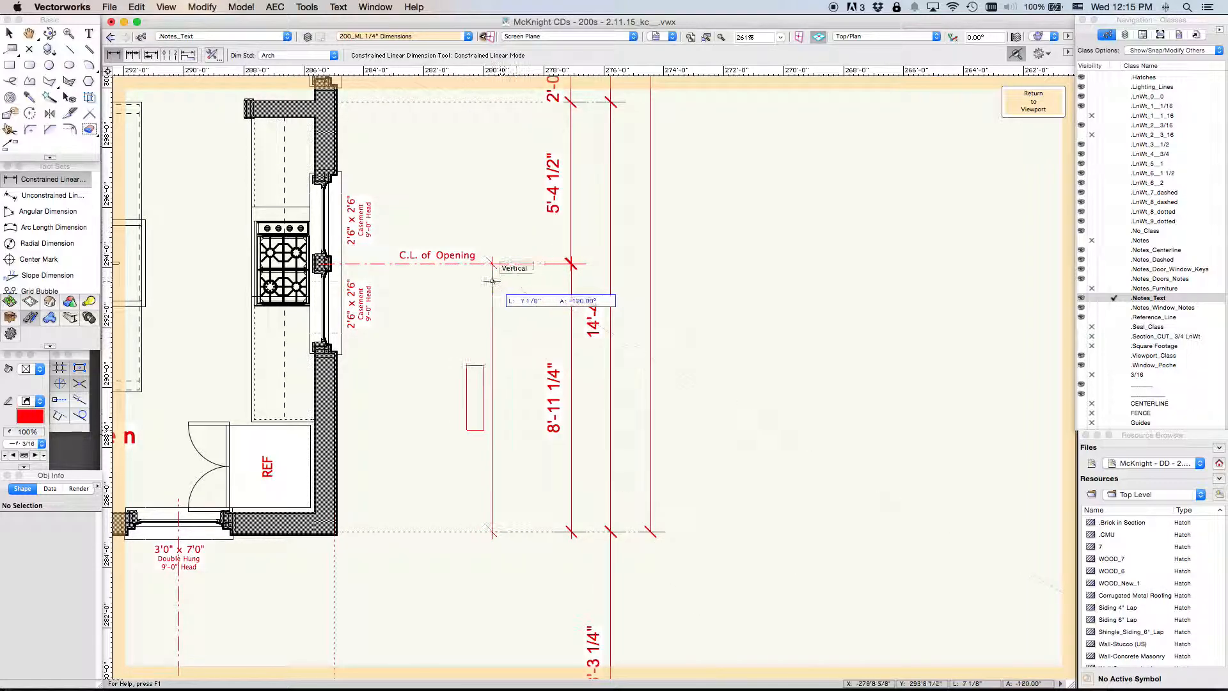
click(510, 282)
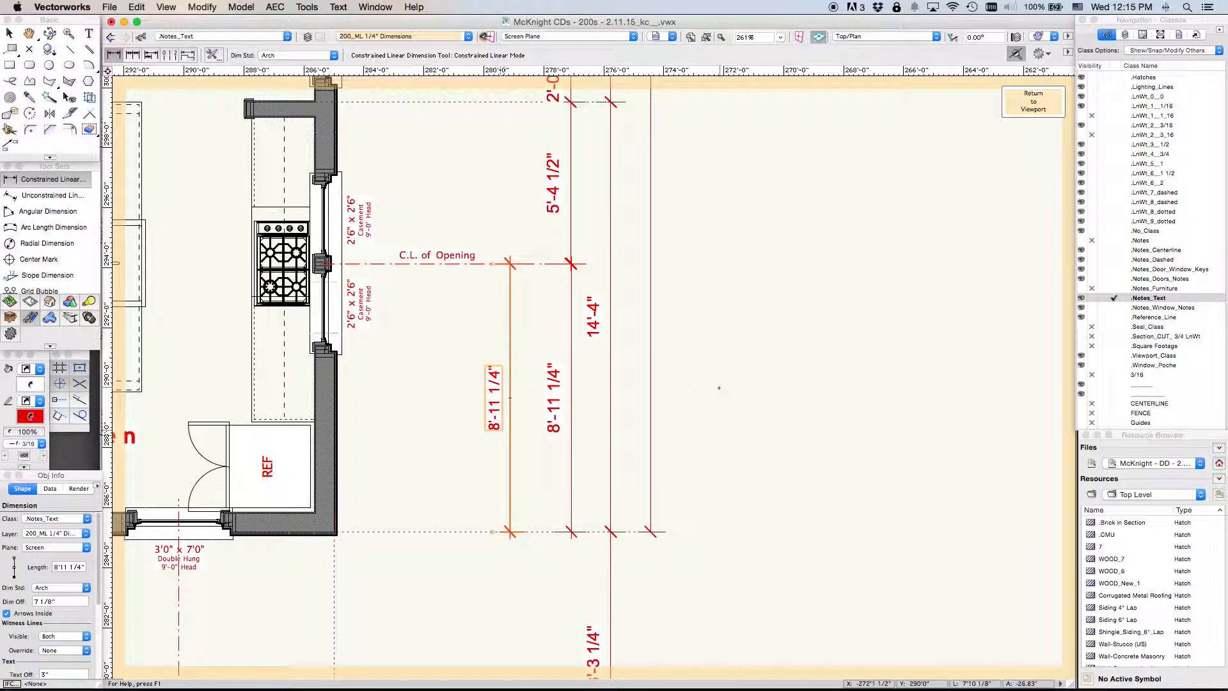
click(10, 33)
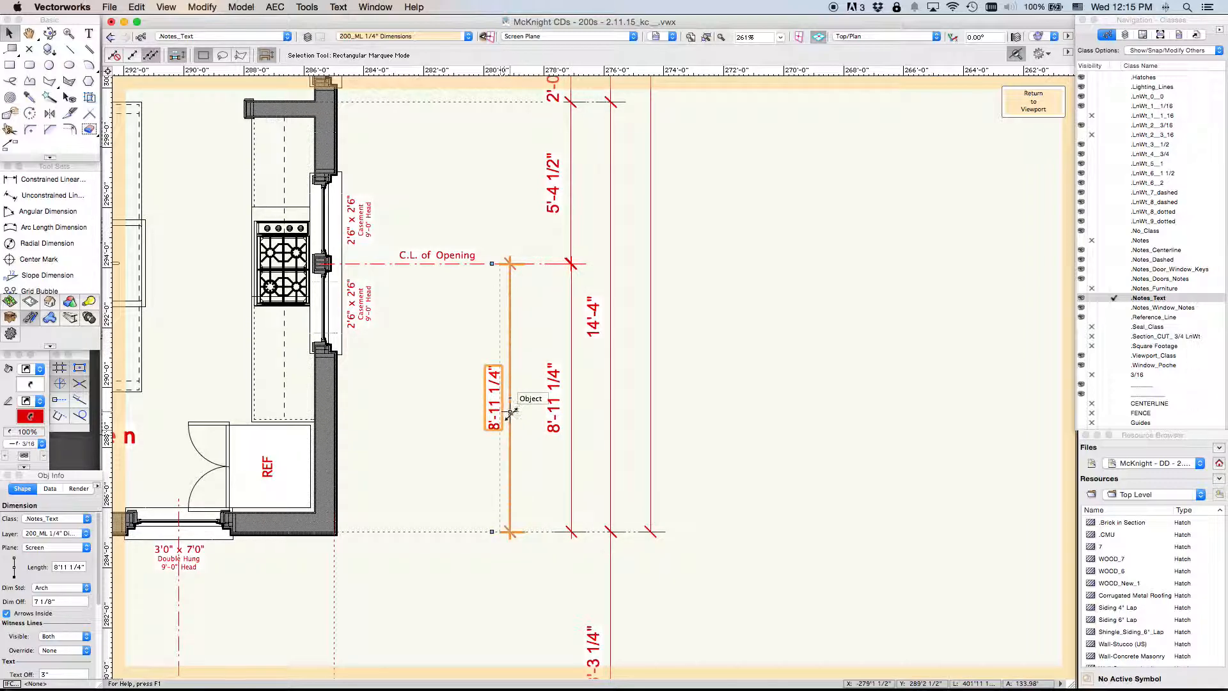
click(803, 301)
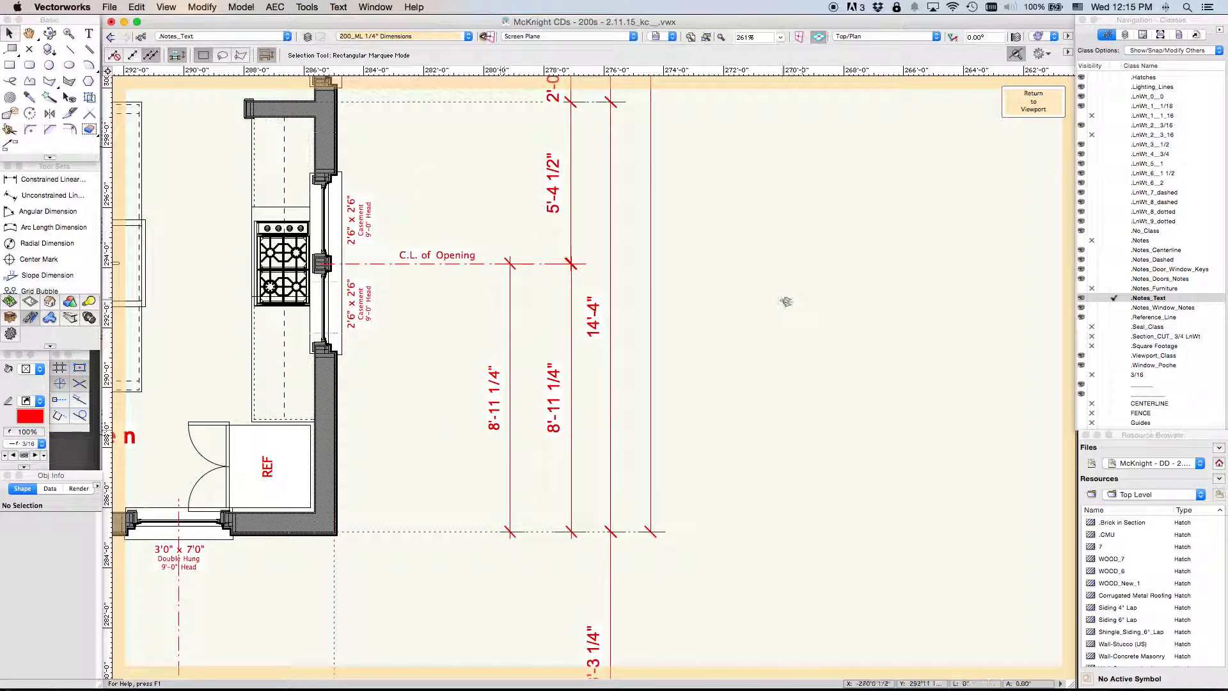
Delete the sample vertical dimension between the corner extension line and the C.L. of Opening line.
click(510, 349)
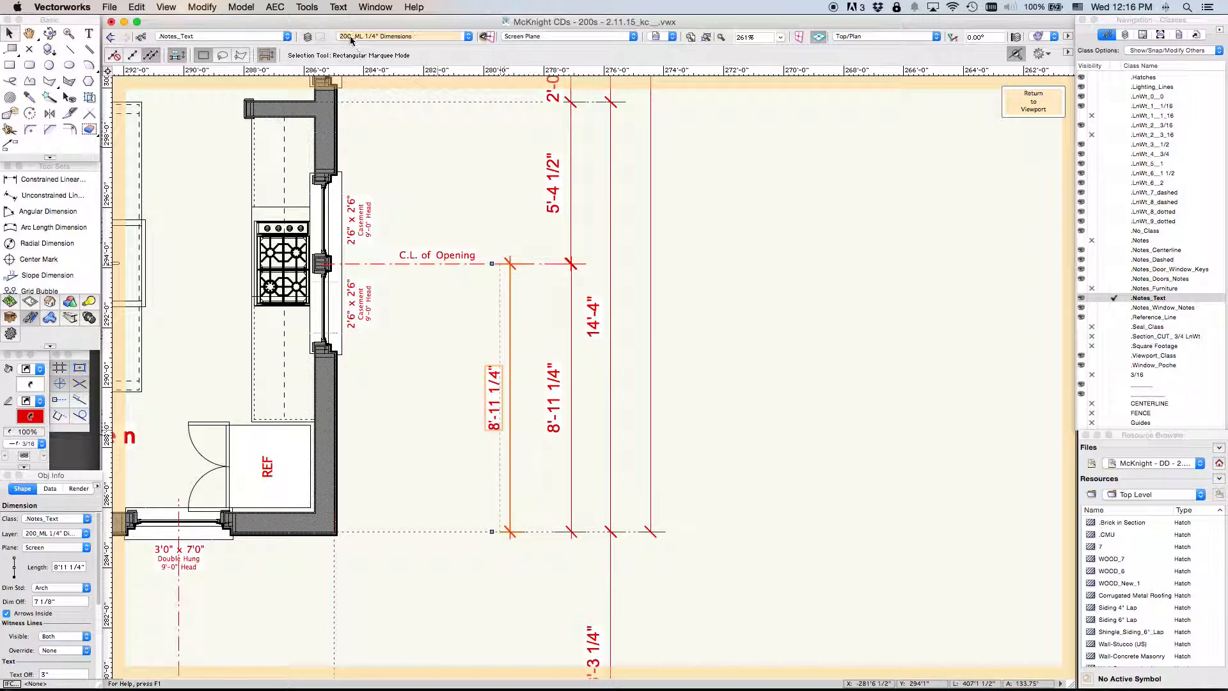
click(339, 7)
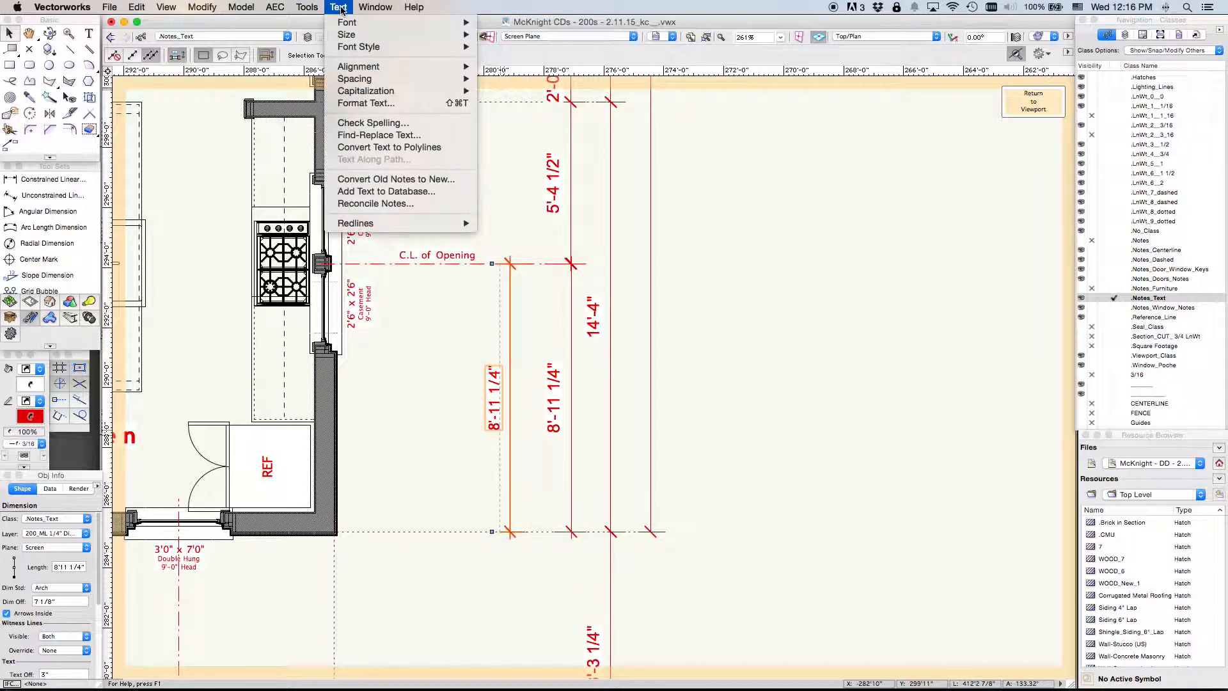
mouse_move(378, 34)
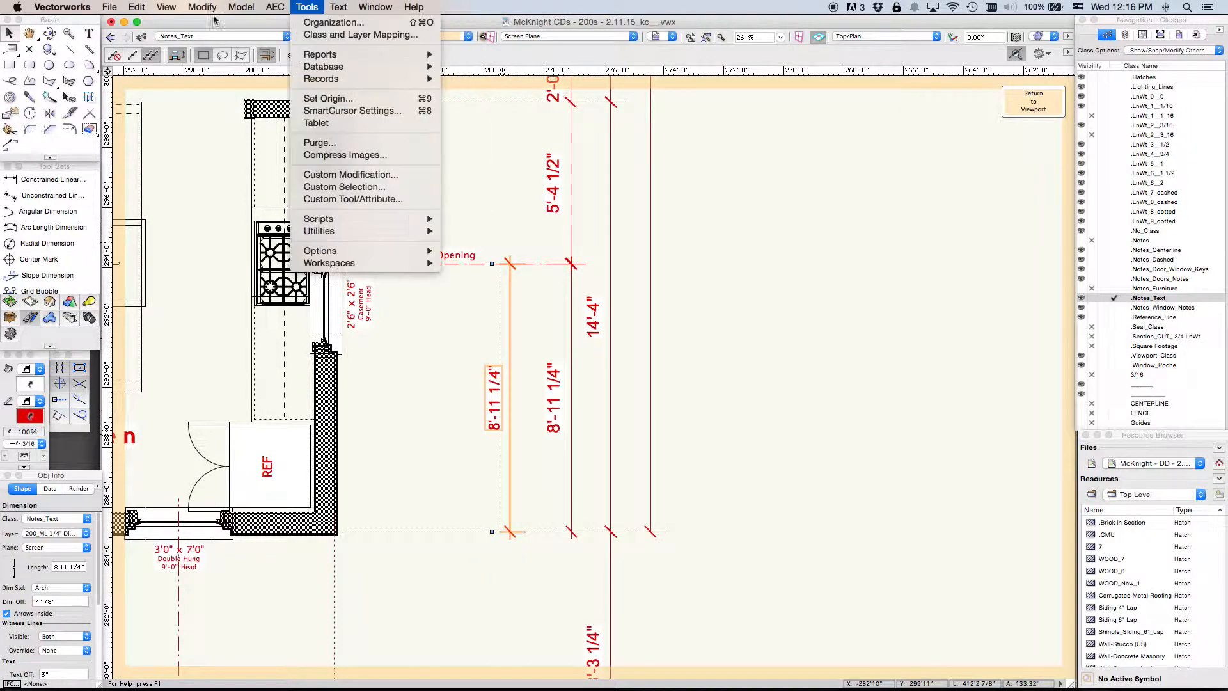
click(10, 32)
click(697, 291)
click(510, 300)
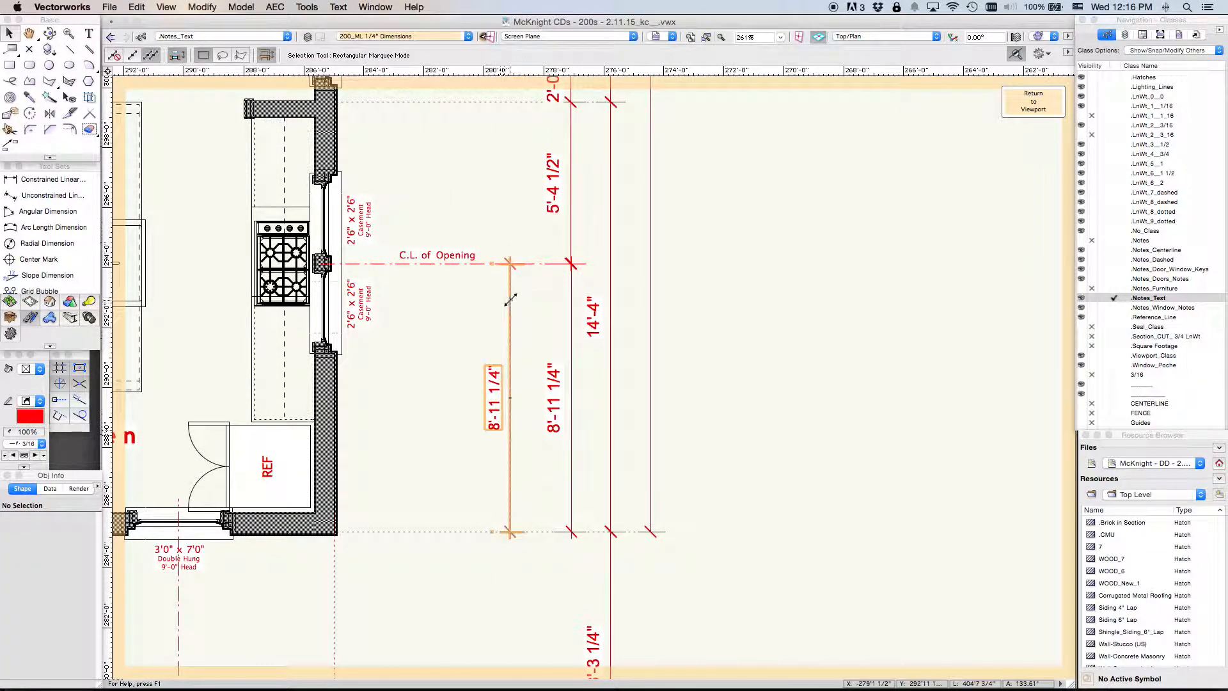
key(Delete)
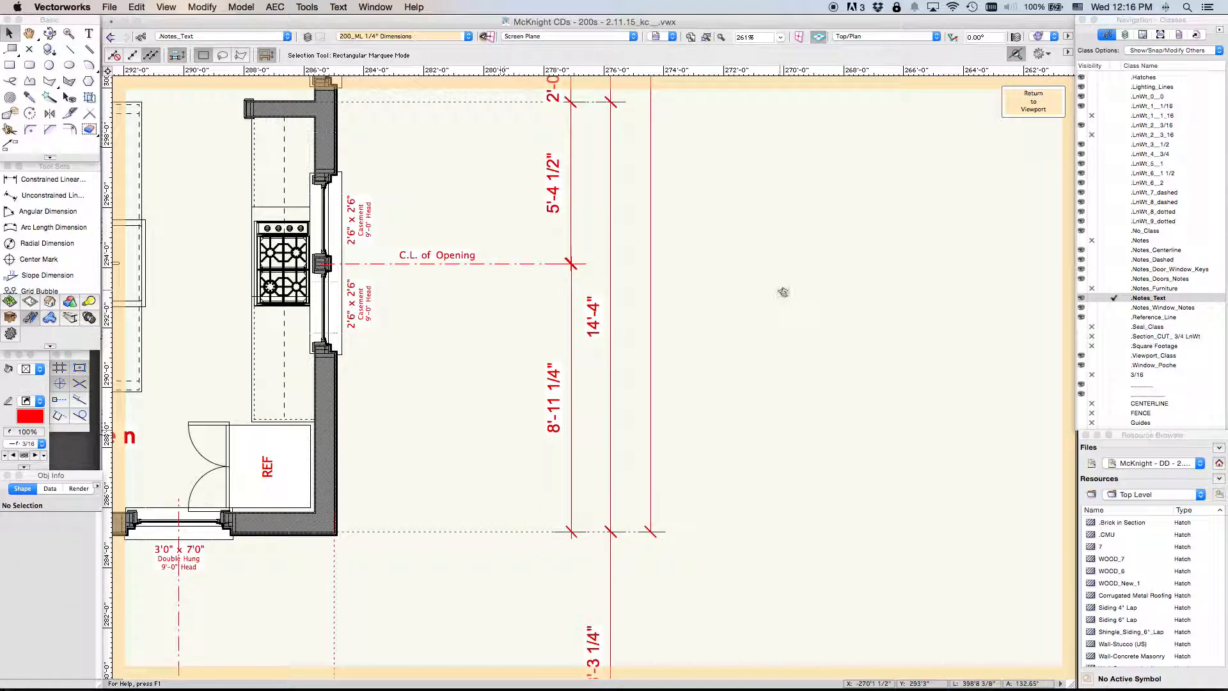
With nothing selected, set the default text font to Trebuchet MS and choose the default text size.
click(336, 7)
mouse_move(339, 23)
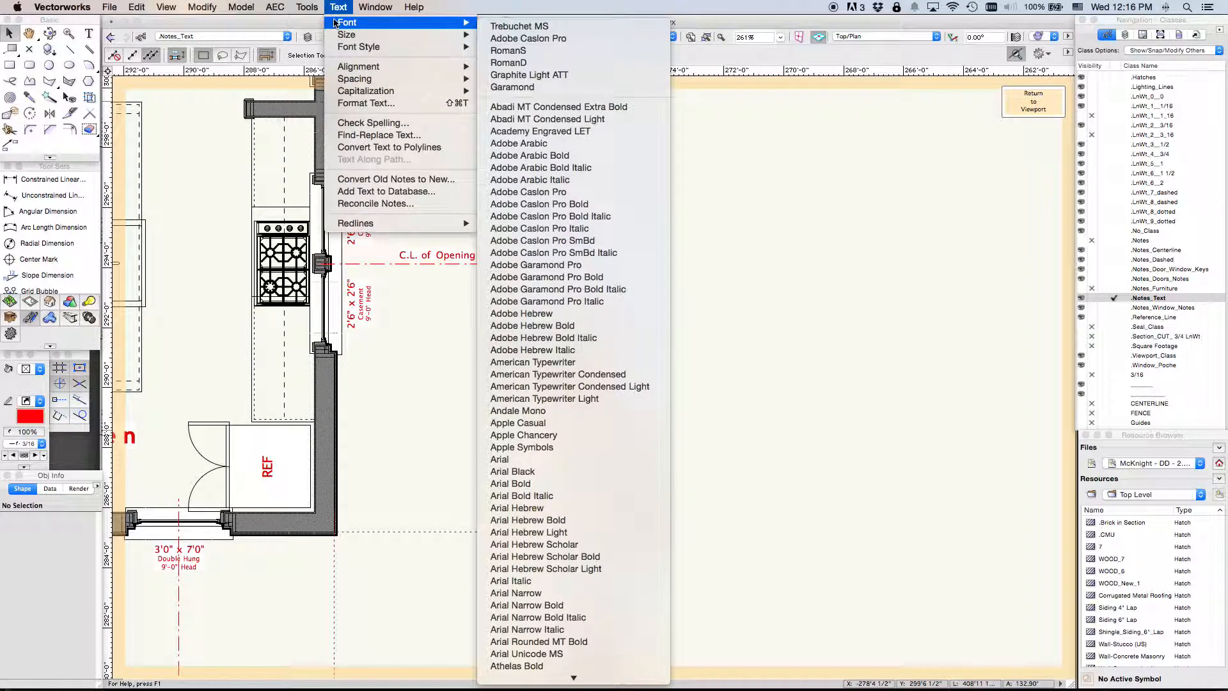
click(507, 26)
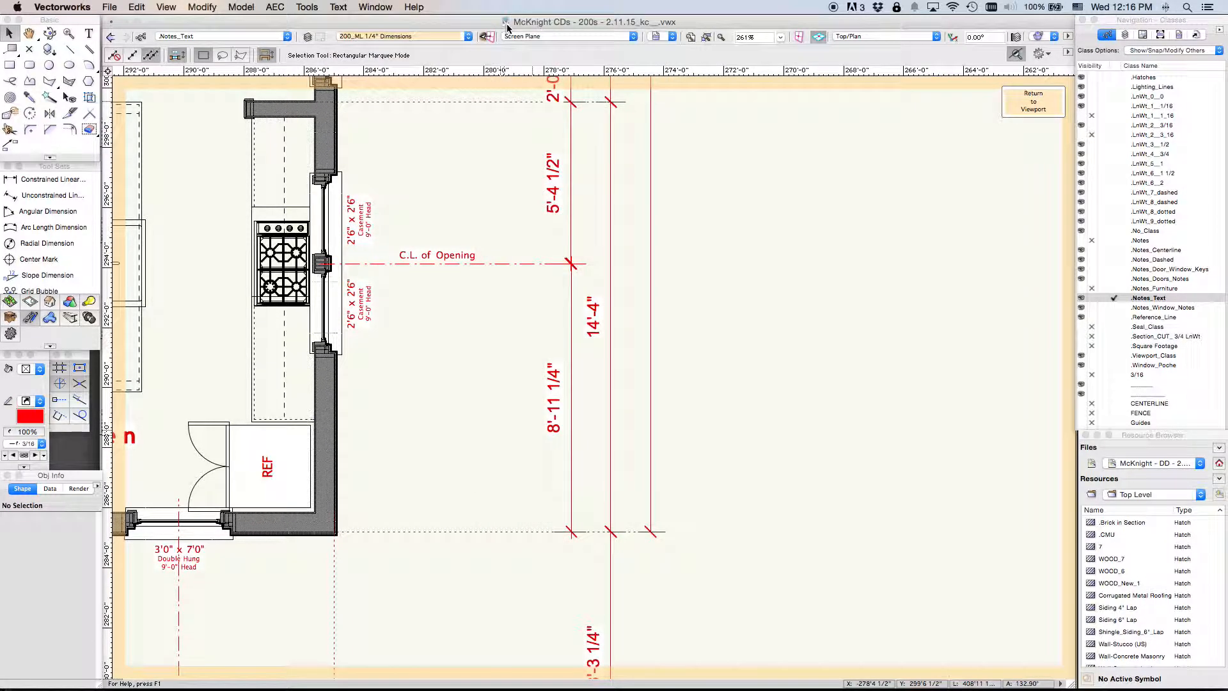
click(338, 7)
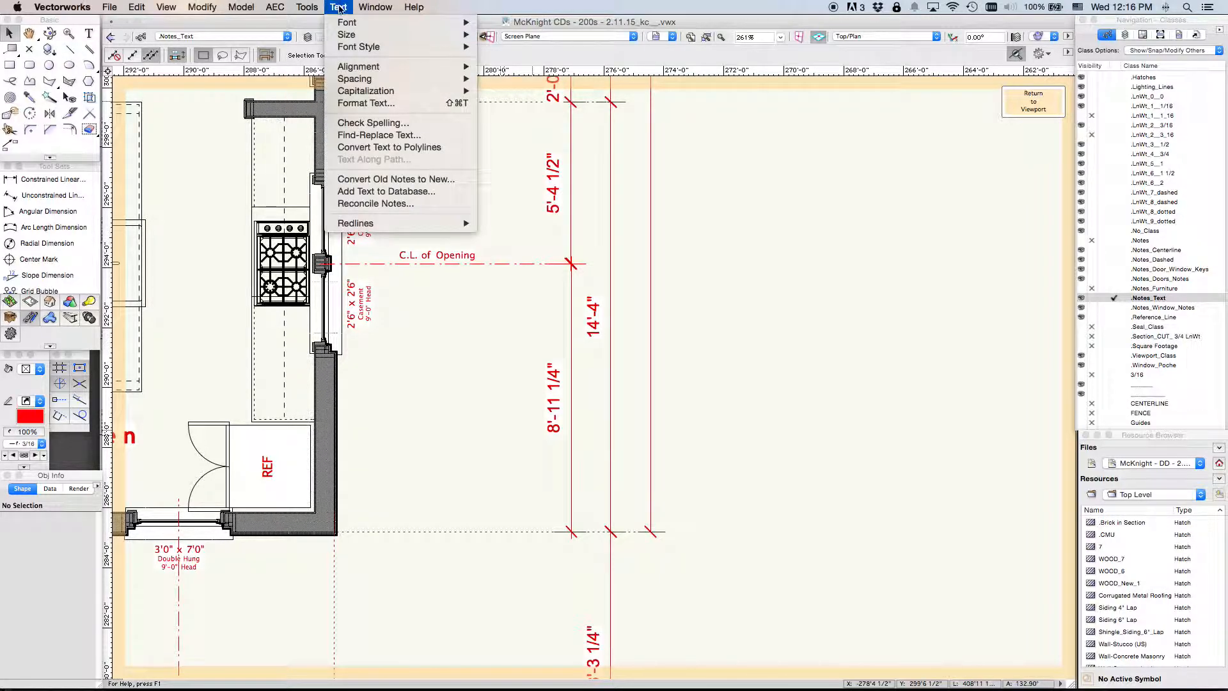
mouse_move(337, 34)
click(543, 102)
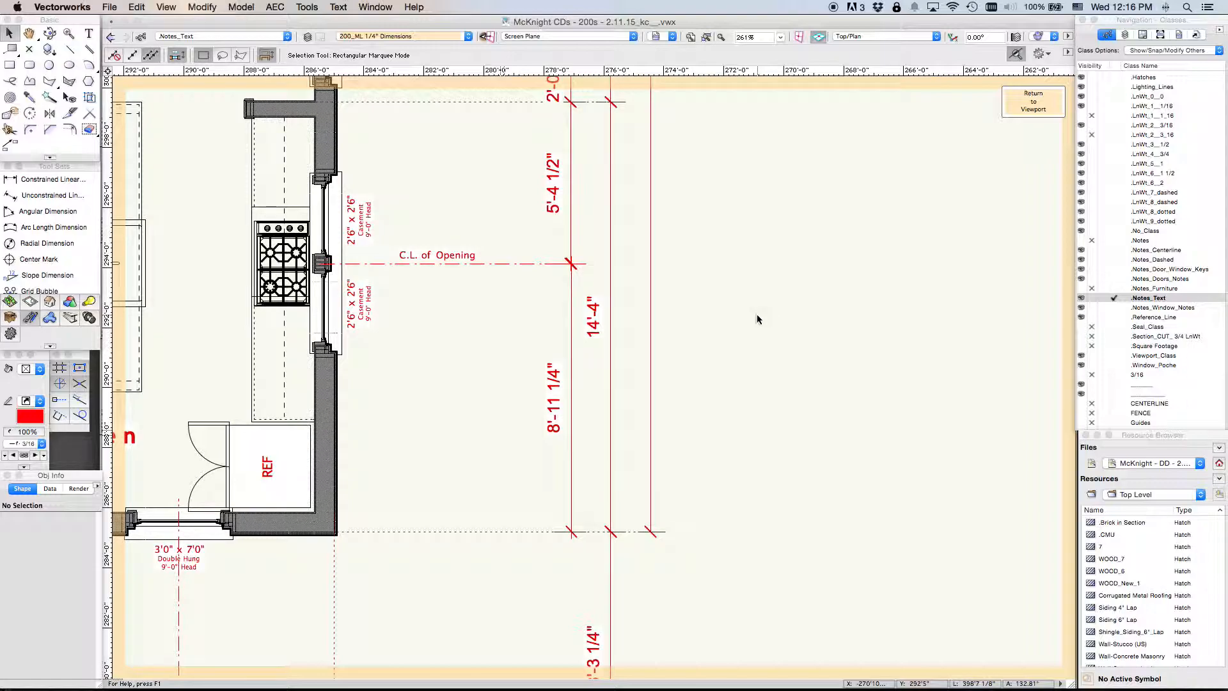
Place a freehand vertical test dimension about 5'-1 1/2" long in the empty area beyond the dimension strings and delete it.
key(n)
click(757, 397)
click(768, 243)
click(846, 244)
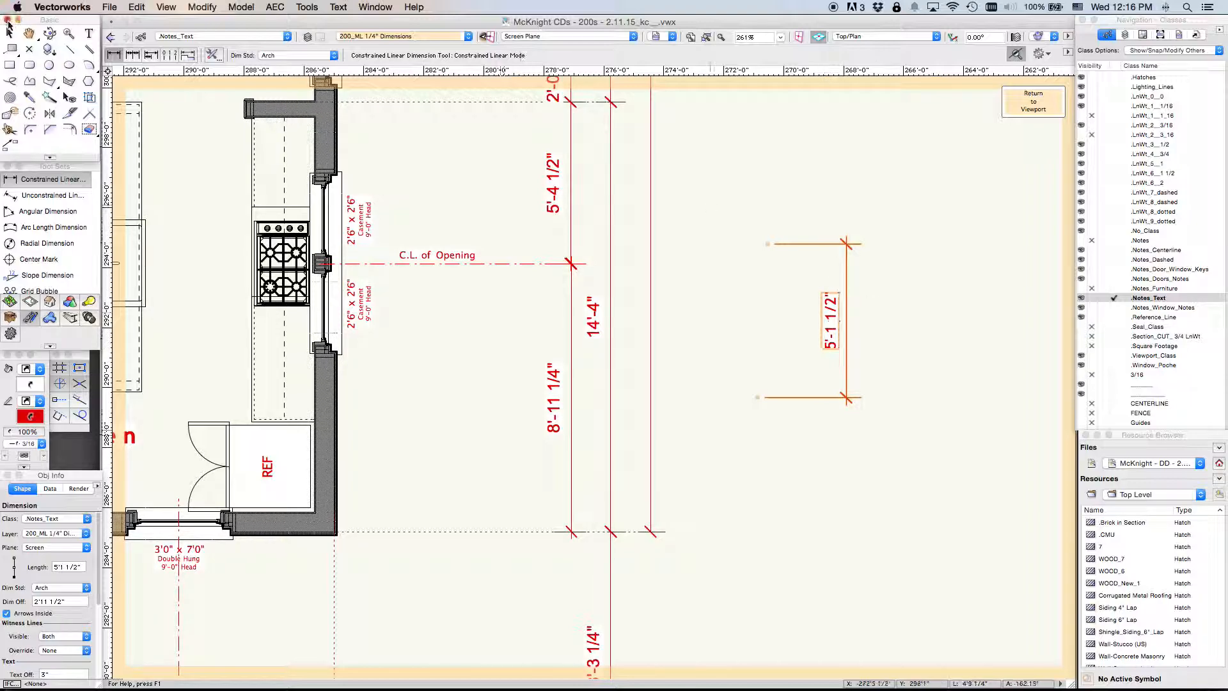
key(x)
click(786, 383)
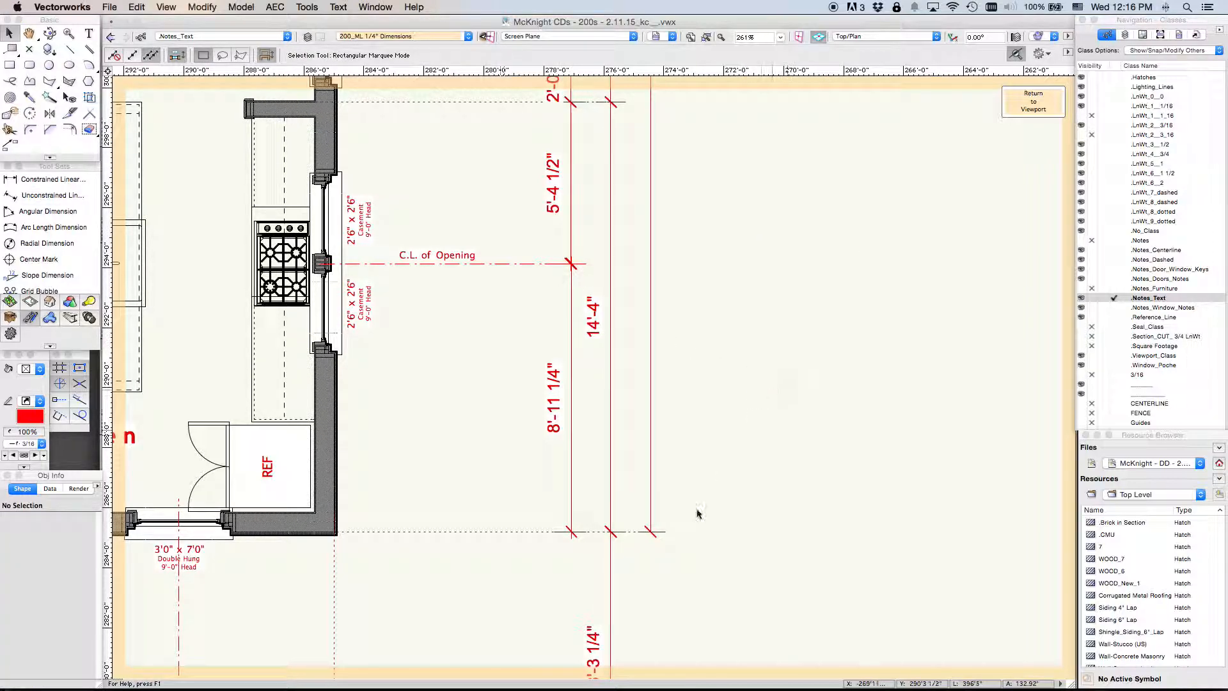
Dimension vertically from the corner extension line to the C.L. of Opening line, with a dimension offset of about 6".
key(n)
click(506, 531)
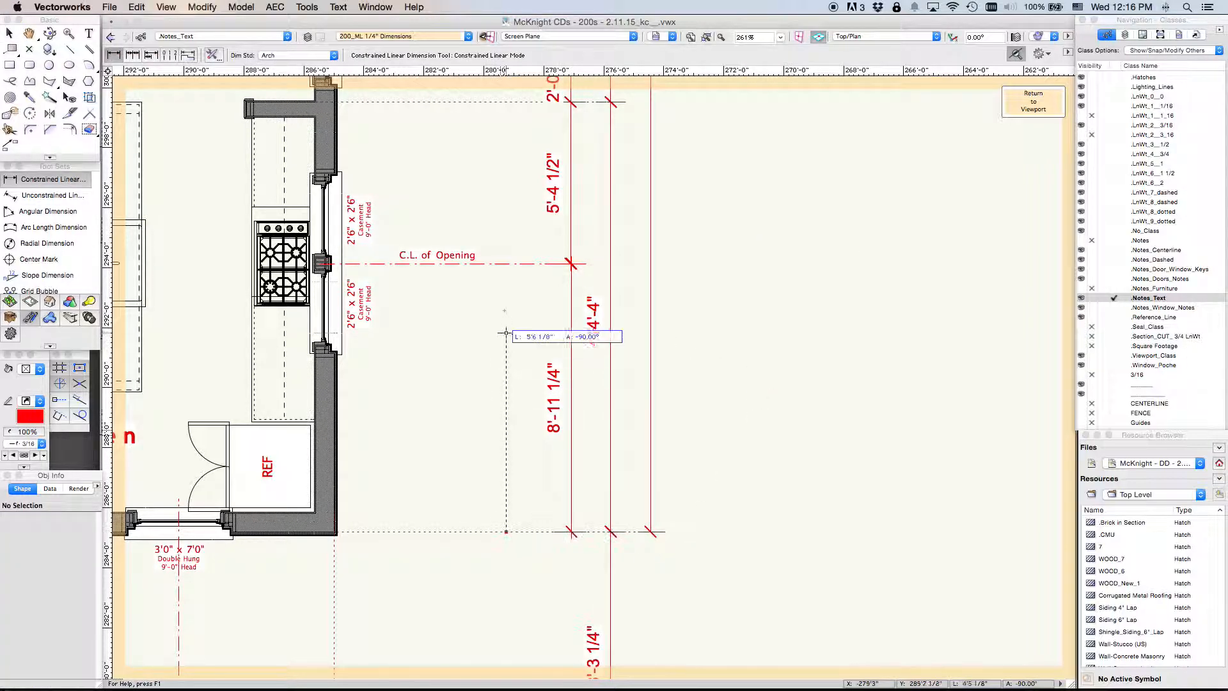
click(521, 262)
click(521, 263)
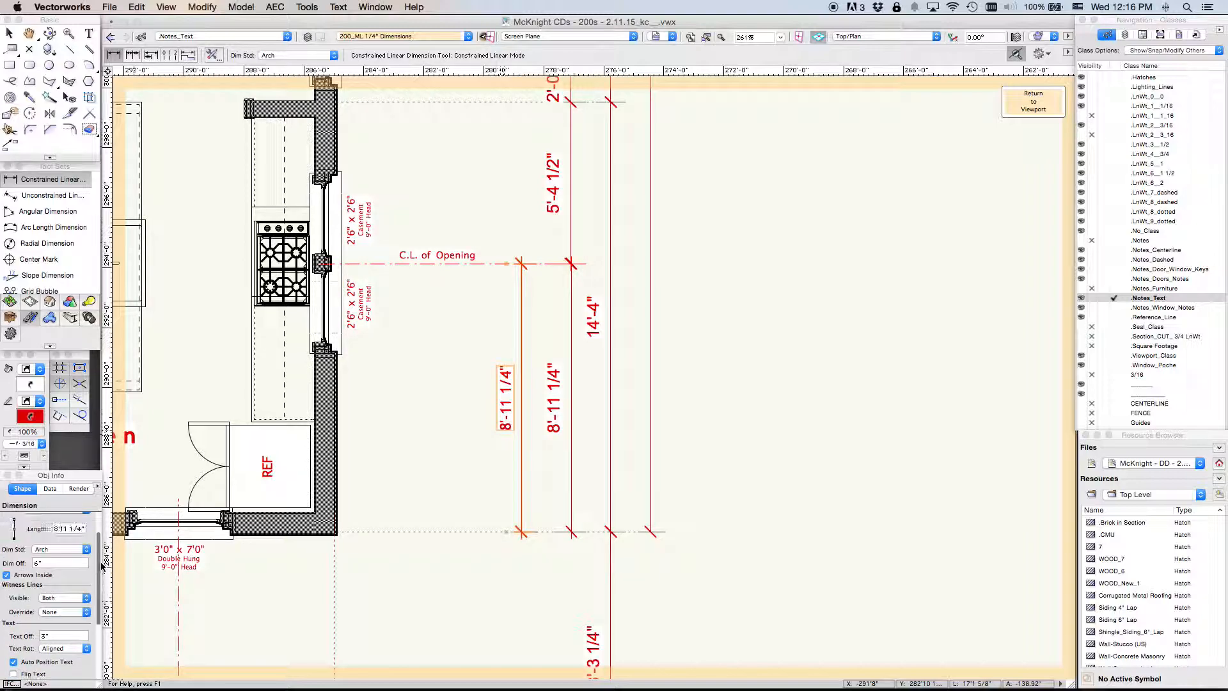
Review the new vertical dimension's class, layer, plane, dimension standard, witness line and text settings against the porch dimension strings.
mouse_move(99, 540)
mouse_down()
mouse_move(99, 650)
mouse_move(104, 526)
mouse_up()
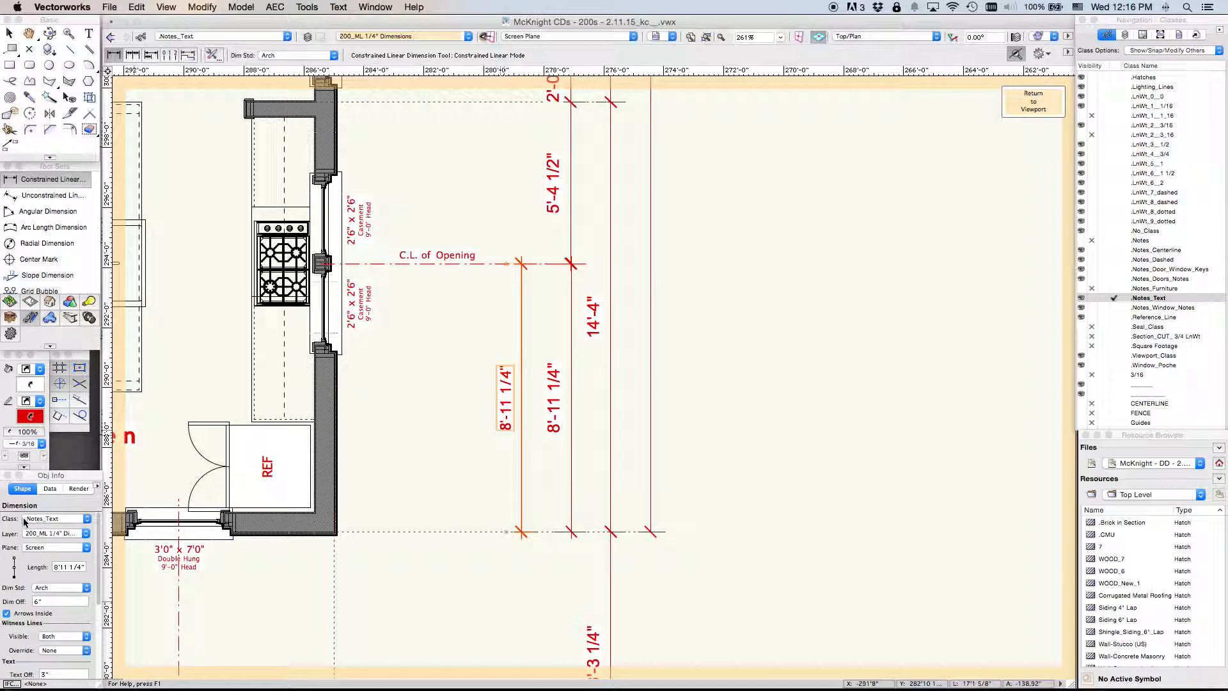
click(49, 533)
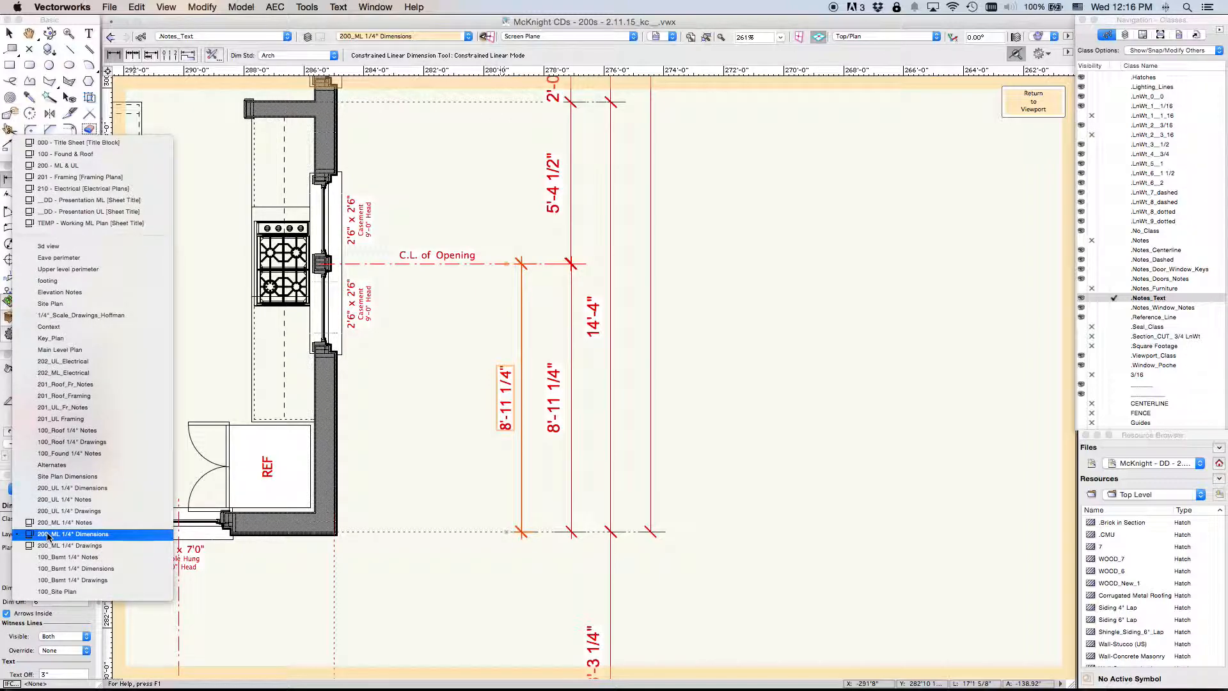
click(92, 535)
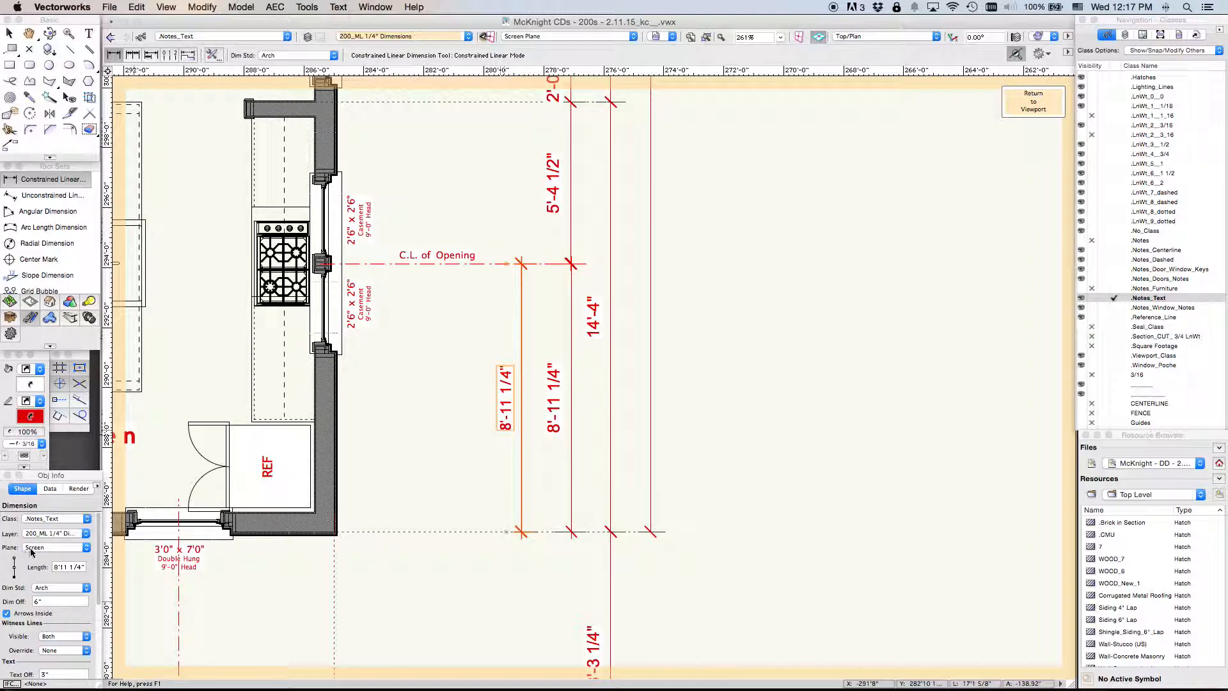
scroll(99, 545, down, 3)
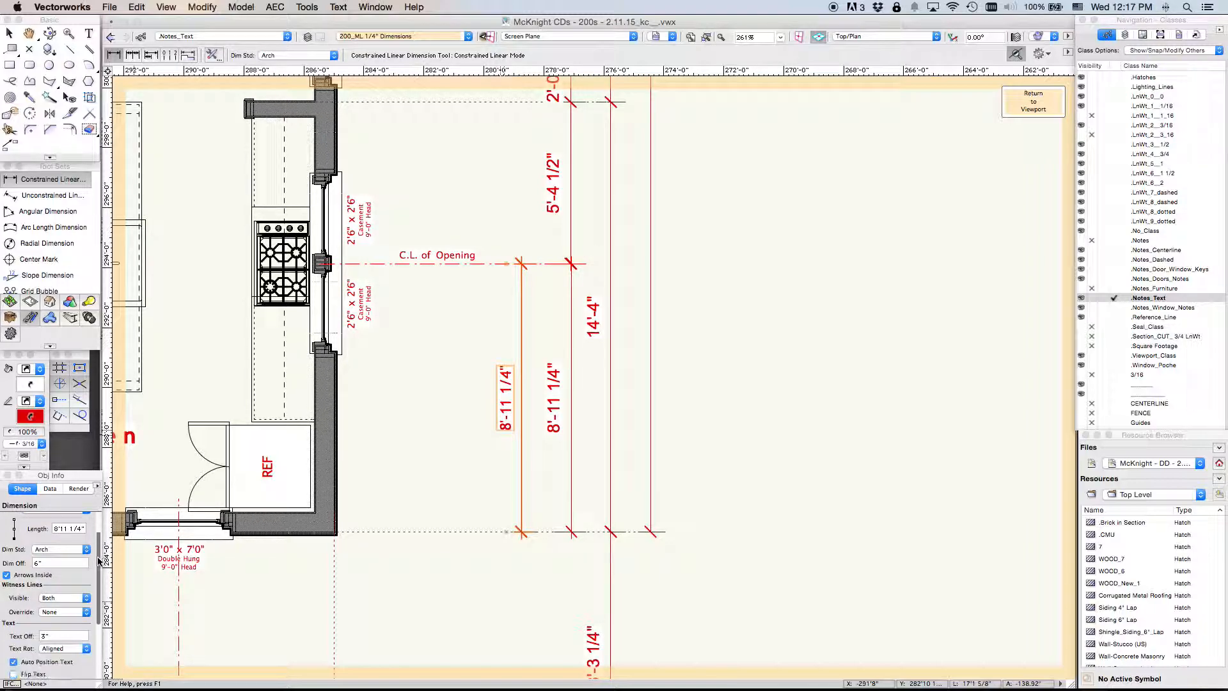
scroll(98, 565, down, 4)
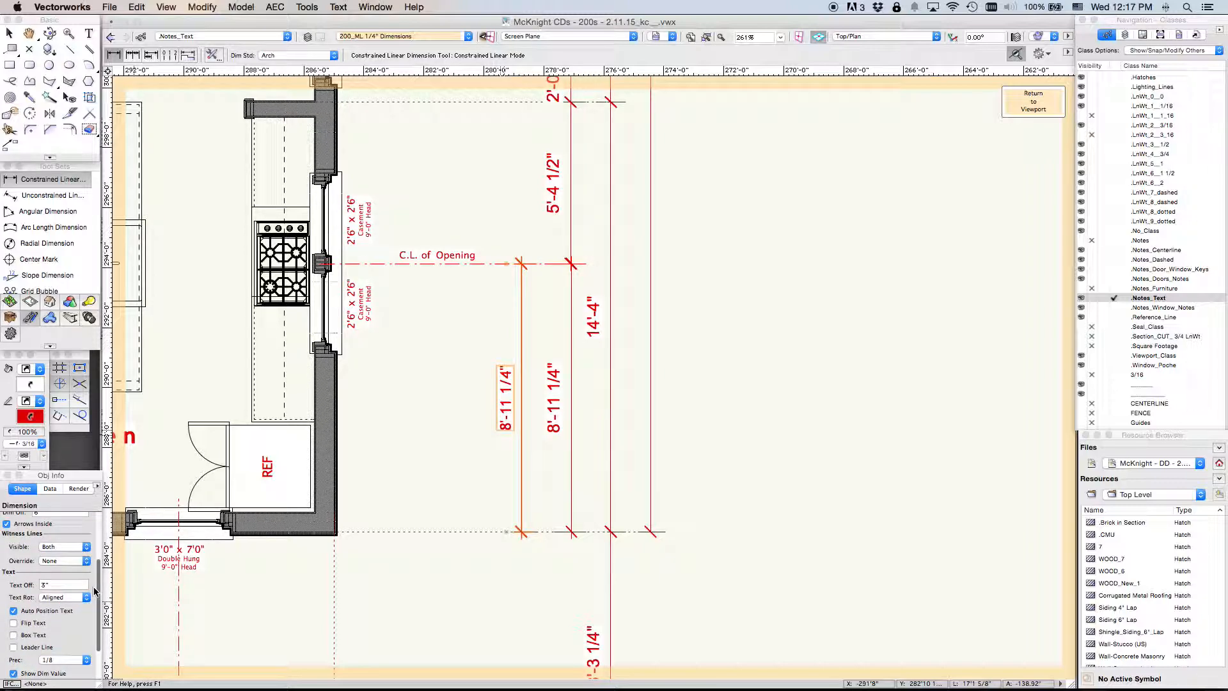
scroll(94, 591, down, 1)
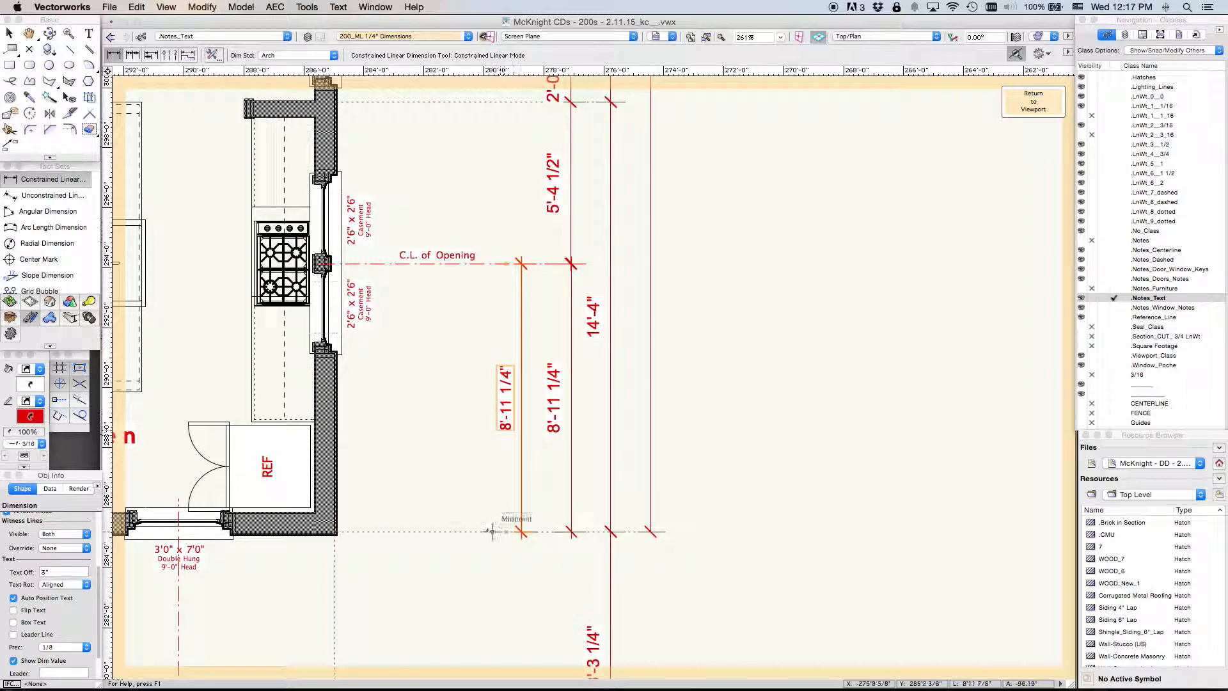
scroll(491, 531, down, 5)
scroll(492, 531, left, 8)
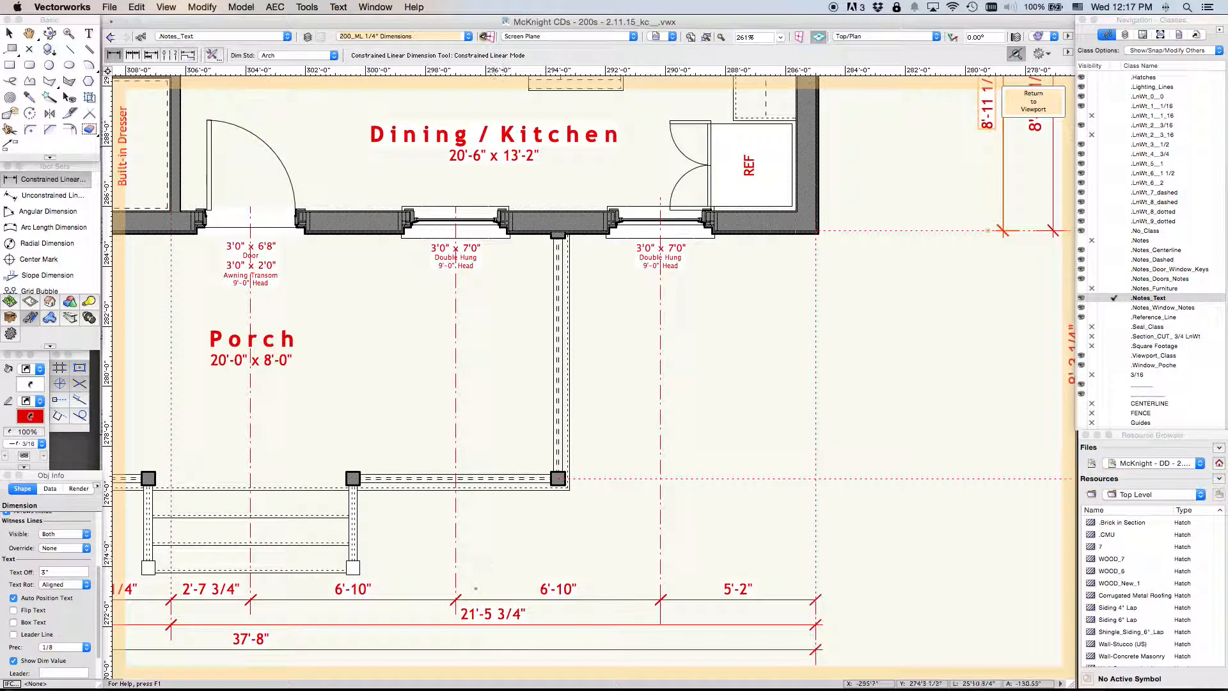
Set the text offset of the innermost vertical dimension below the kitchen's C.L. of Opening line to 1".
click(61, 572)
click(46, 571)
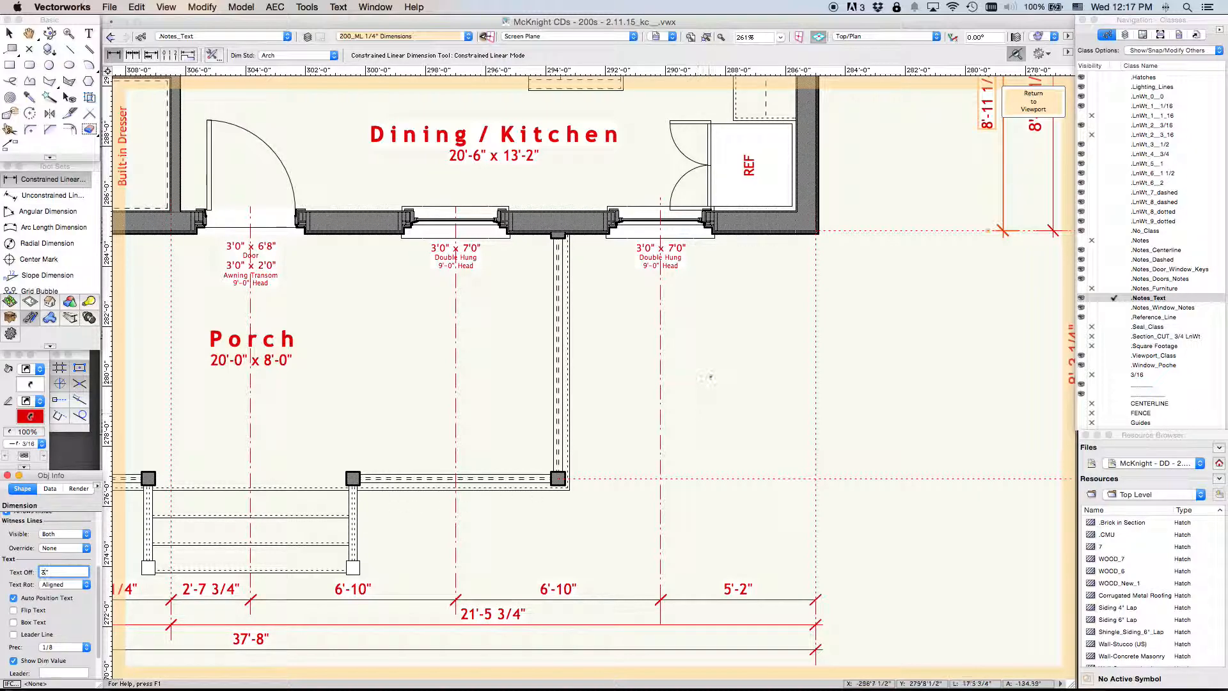
click(9, 34)
click(859, 382)
key(Right)
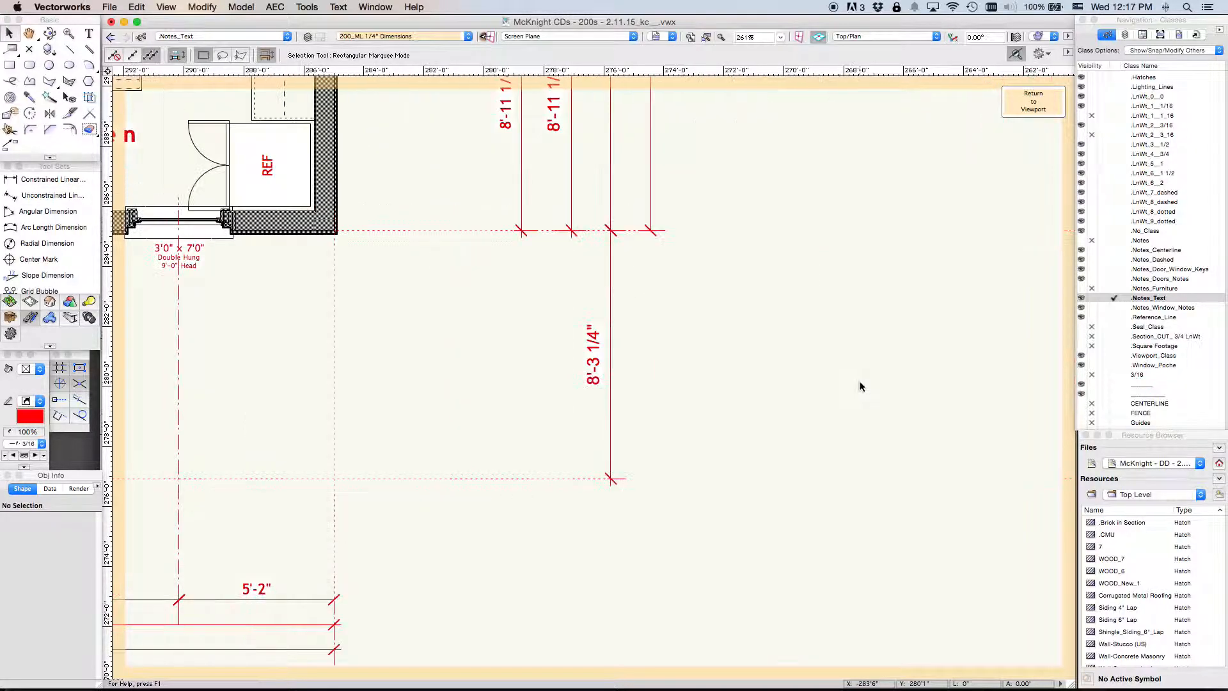
key(Up)
click(521, 350)
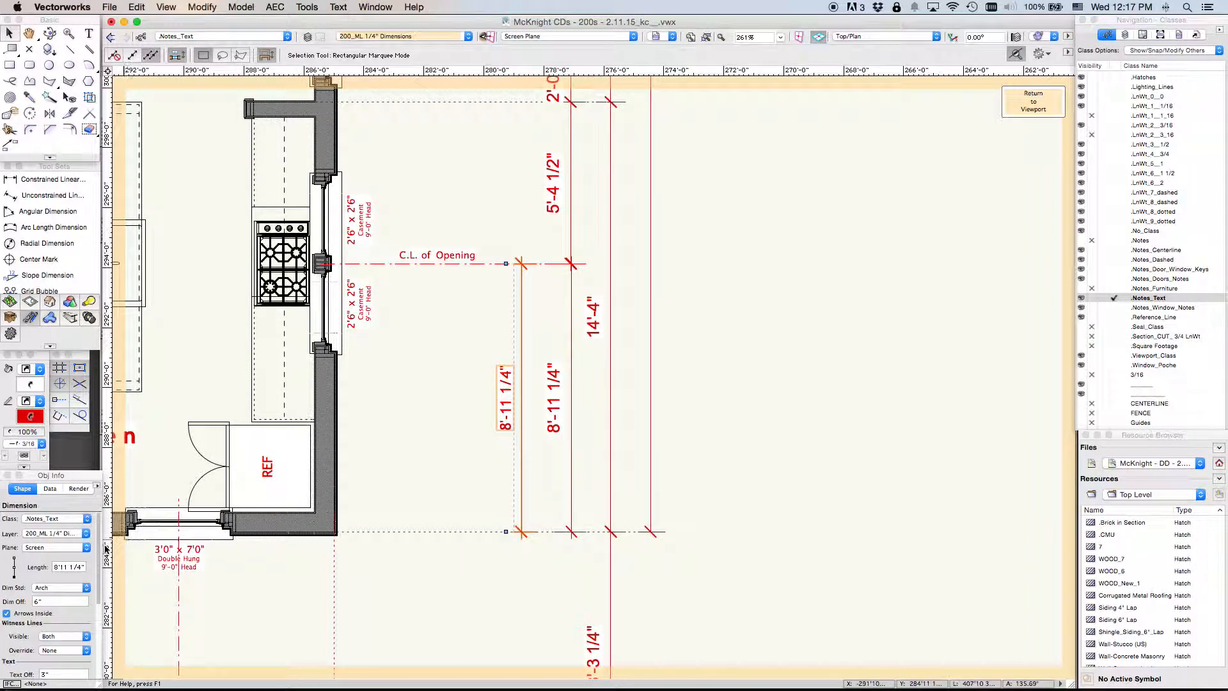
drag(99, 550, 14, 561)
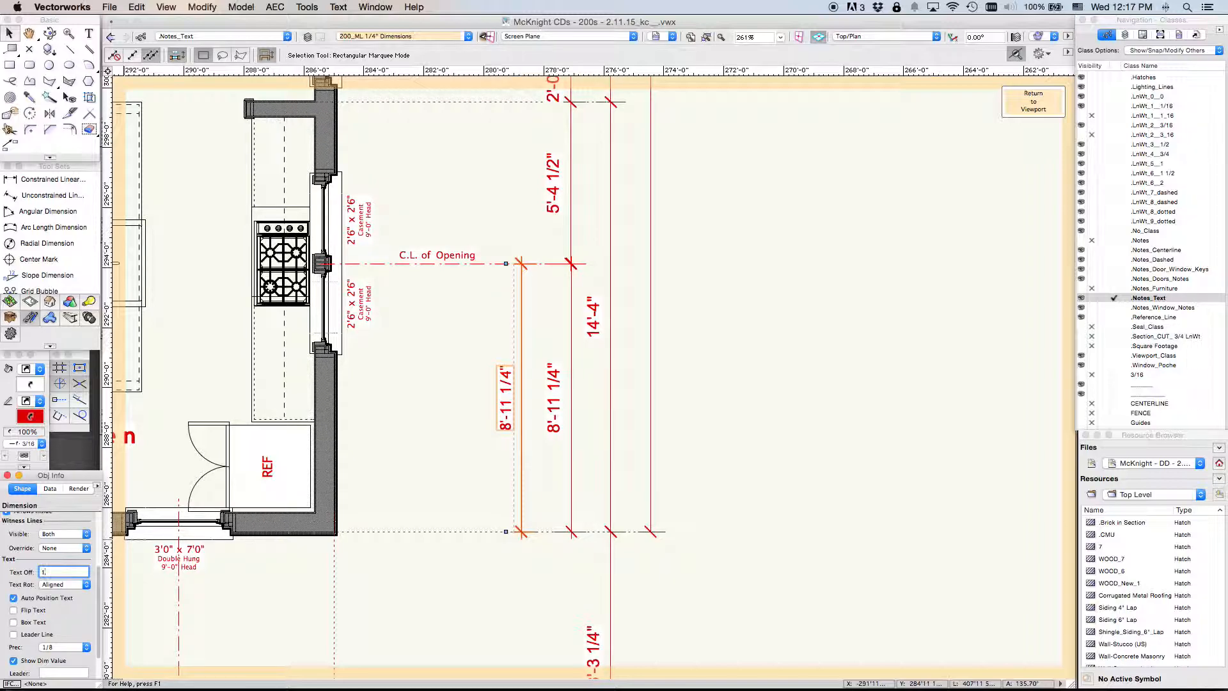
key(Return)
click(9, 33)
click(356, 345)
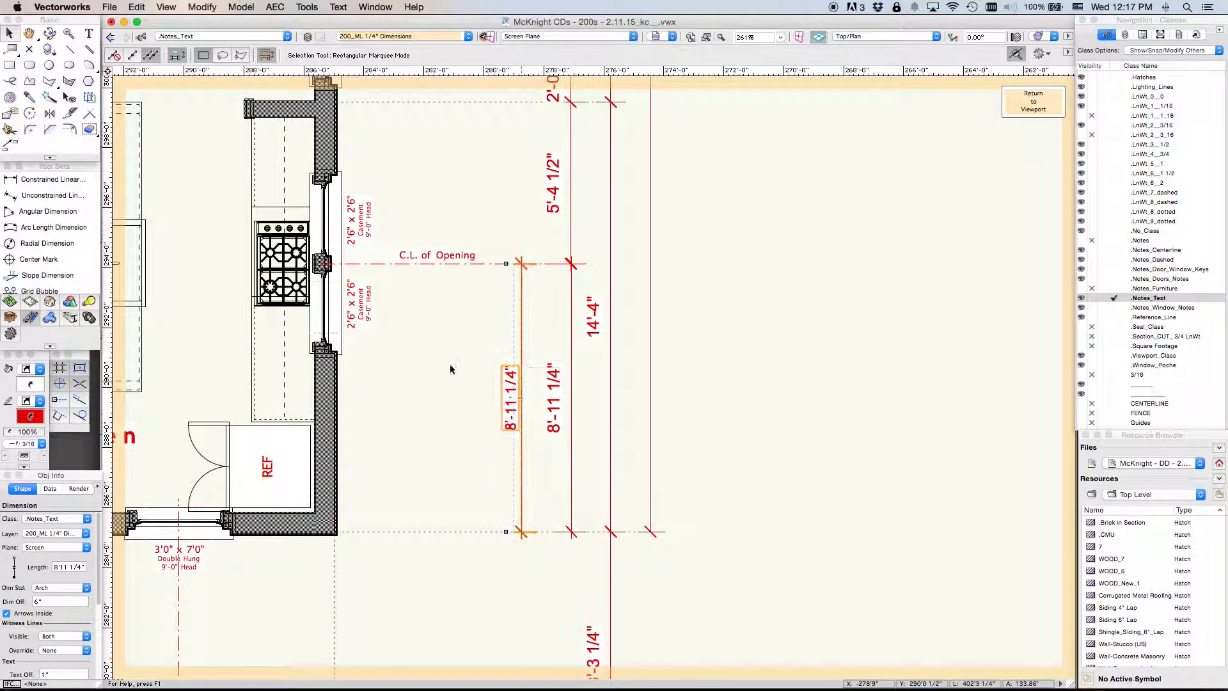
Move the innermost dimension's text up along its dimension line and restore it with Auto Position Text.
mouse_move(509, 400)
mouse_down()
mouse_move(510, 317)
mouse_move(509, 394)
mouse_move(517, 335)
mouse_up()
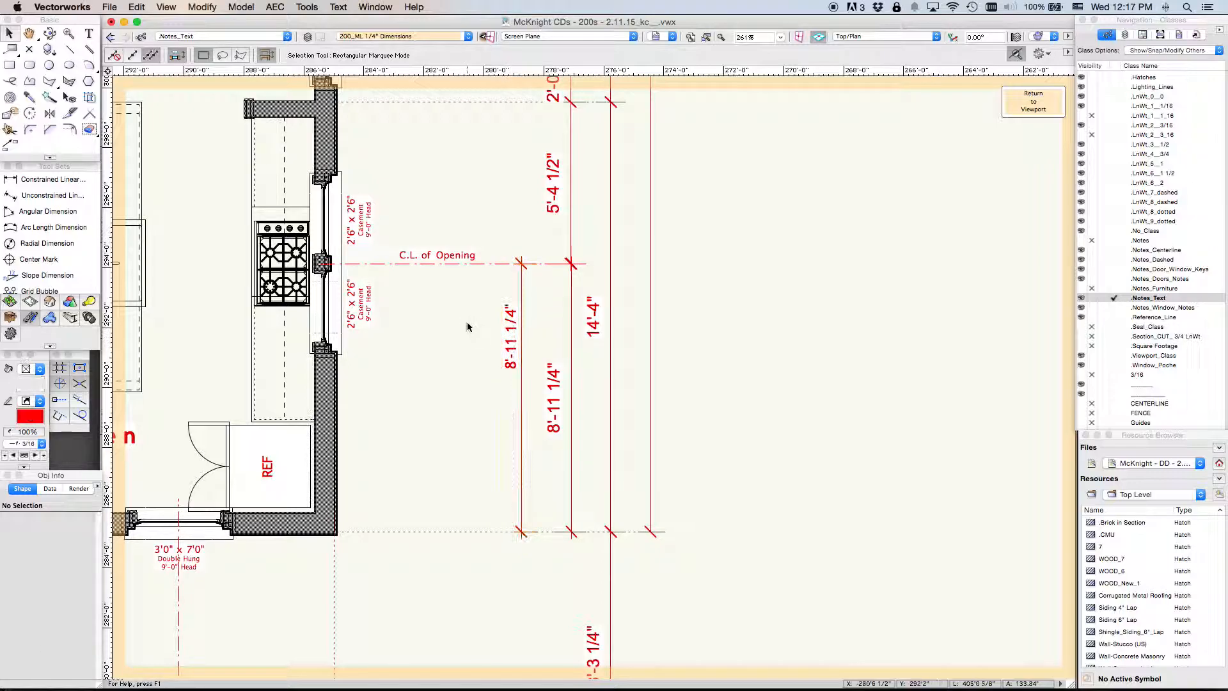
scroll(502, 425, up, 2)
click(509, 317)
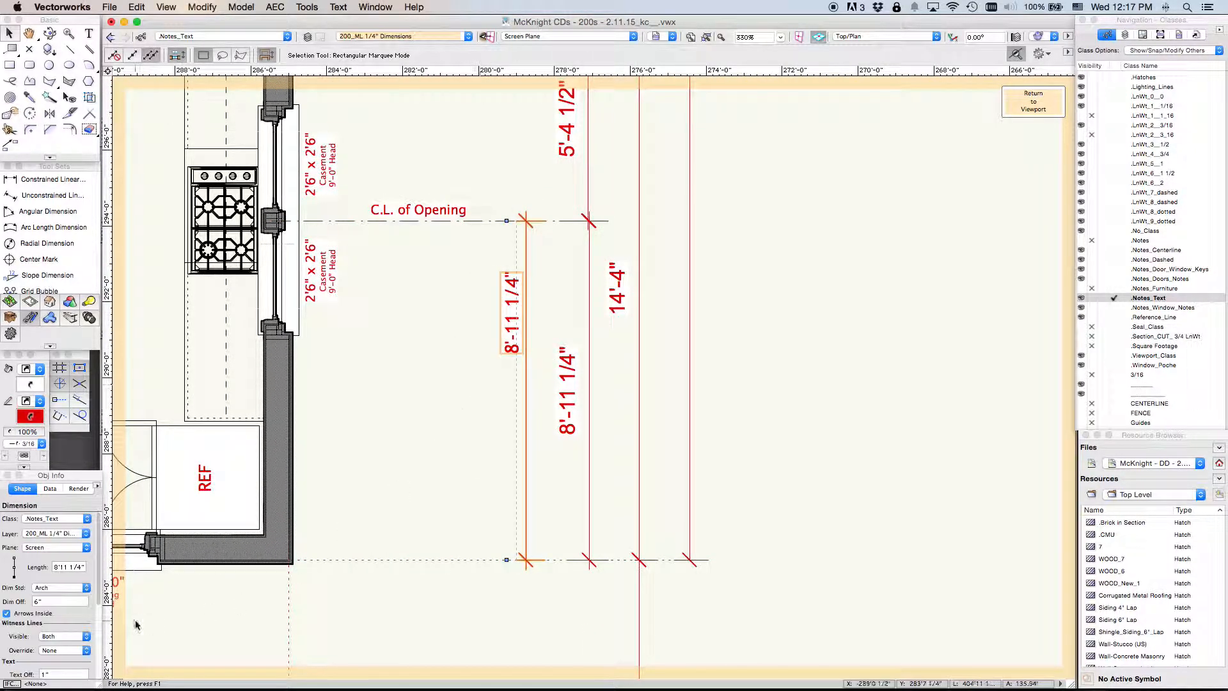
scroll(89, 575, down, 5)
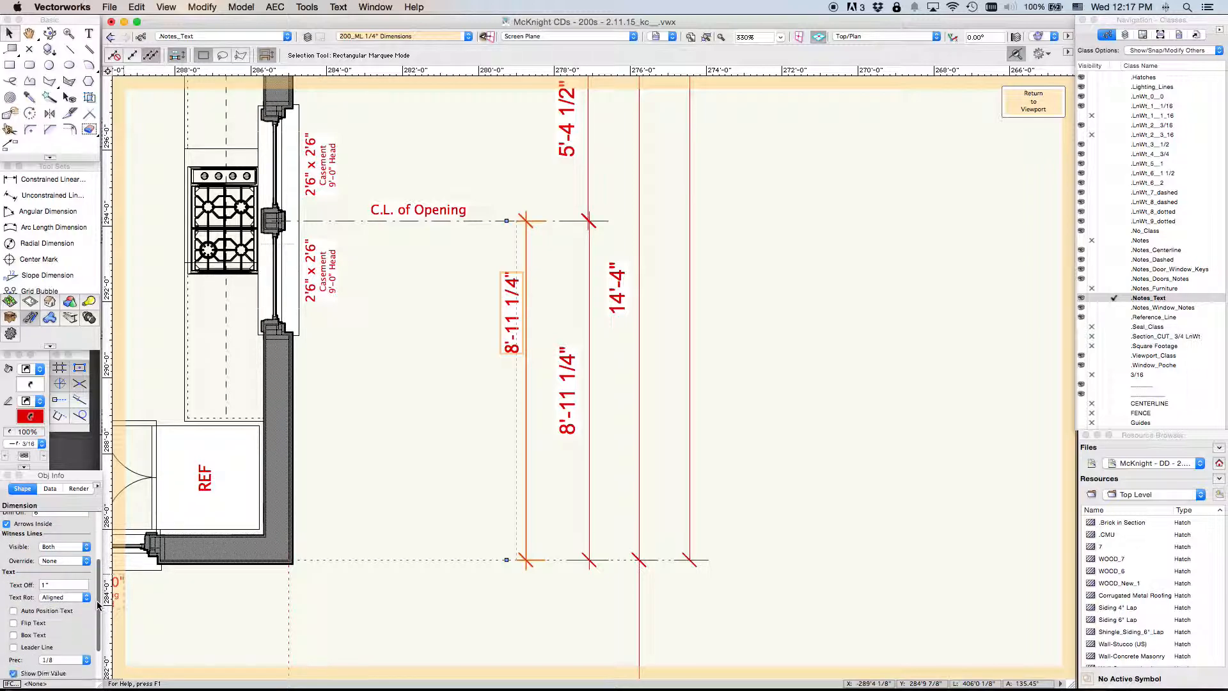
click(14, 612)
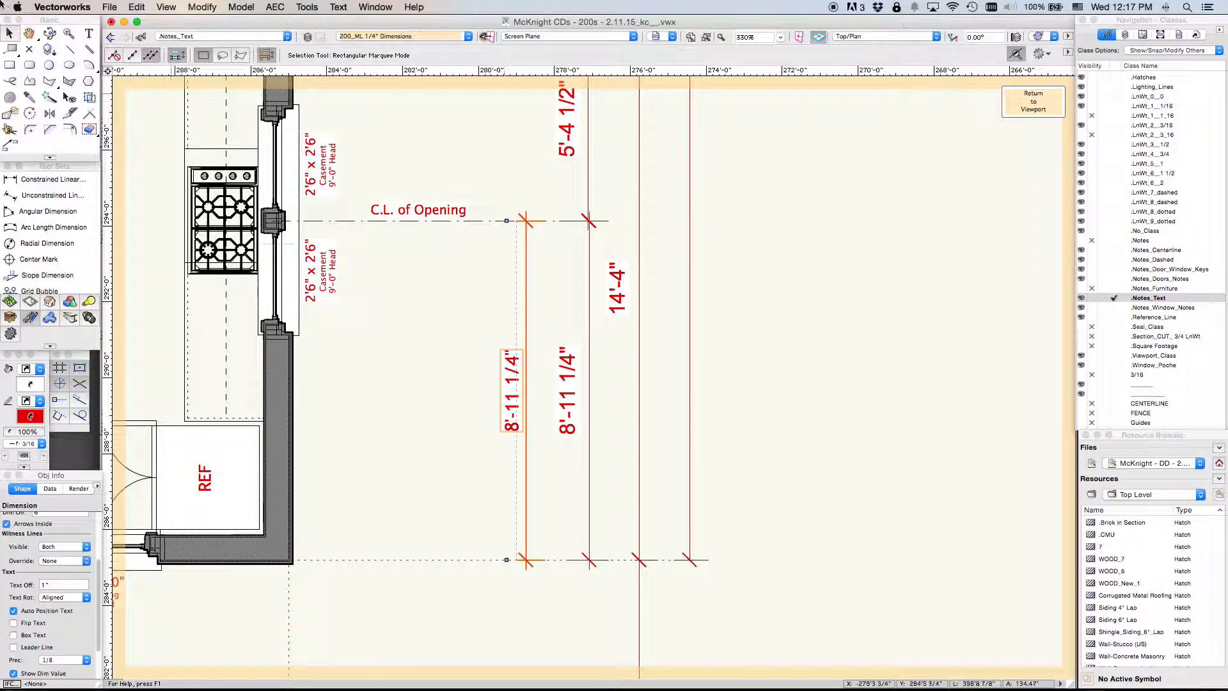
Delete the innermost vertical dimension and undo the deletion.
click(524, 295)
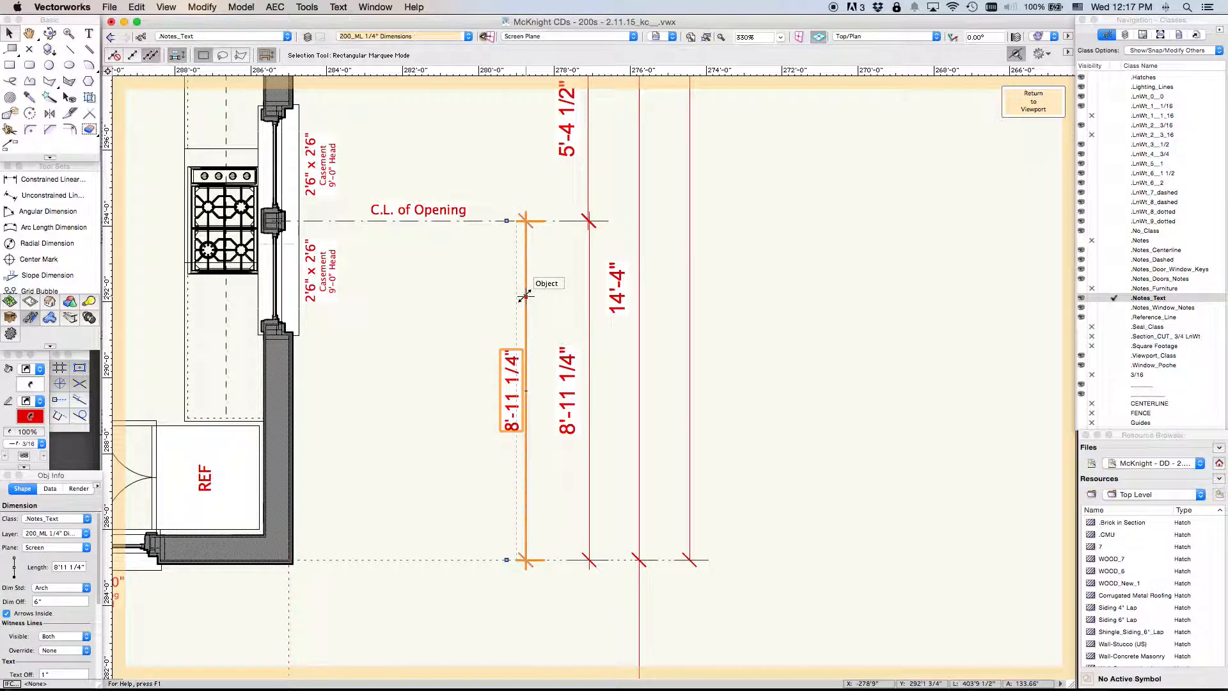
scroll(525, 296, down, 2)
key(Delete)
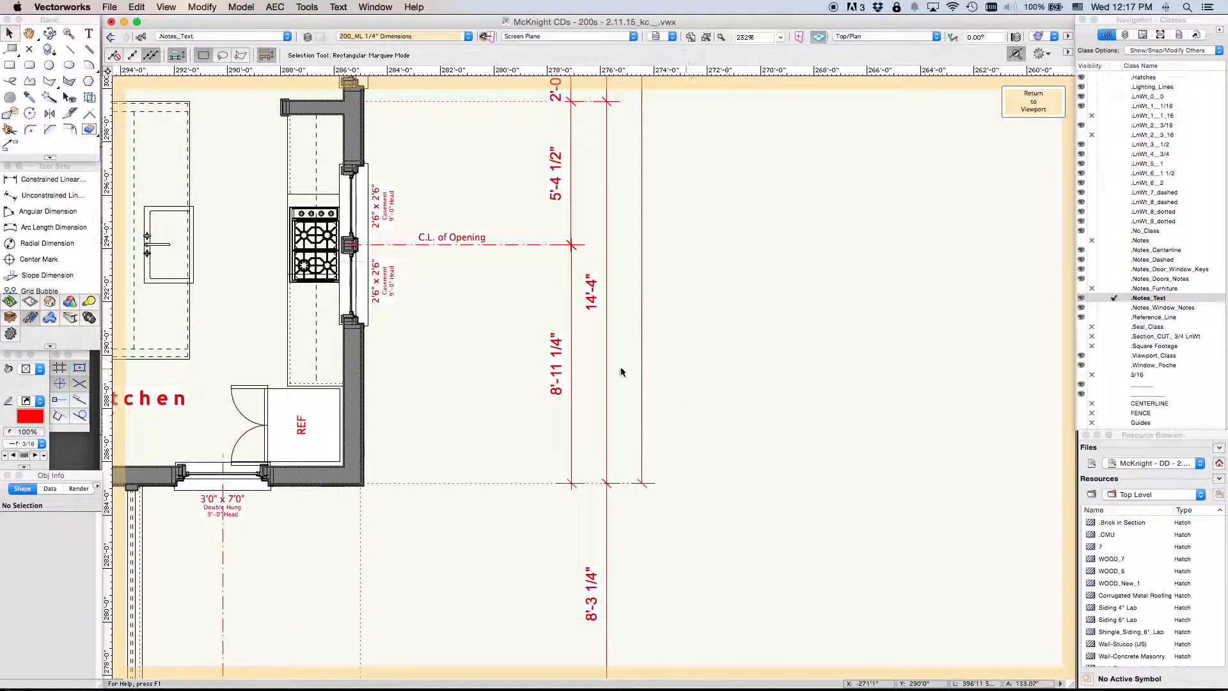
key(super+z)
Duplicate the innermost vertical dimension and stretch its lower end up to the extension line of the wall between kitchen and living room.
click(460, 335)
middle_drag(457, 341, 436, 431)
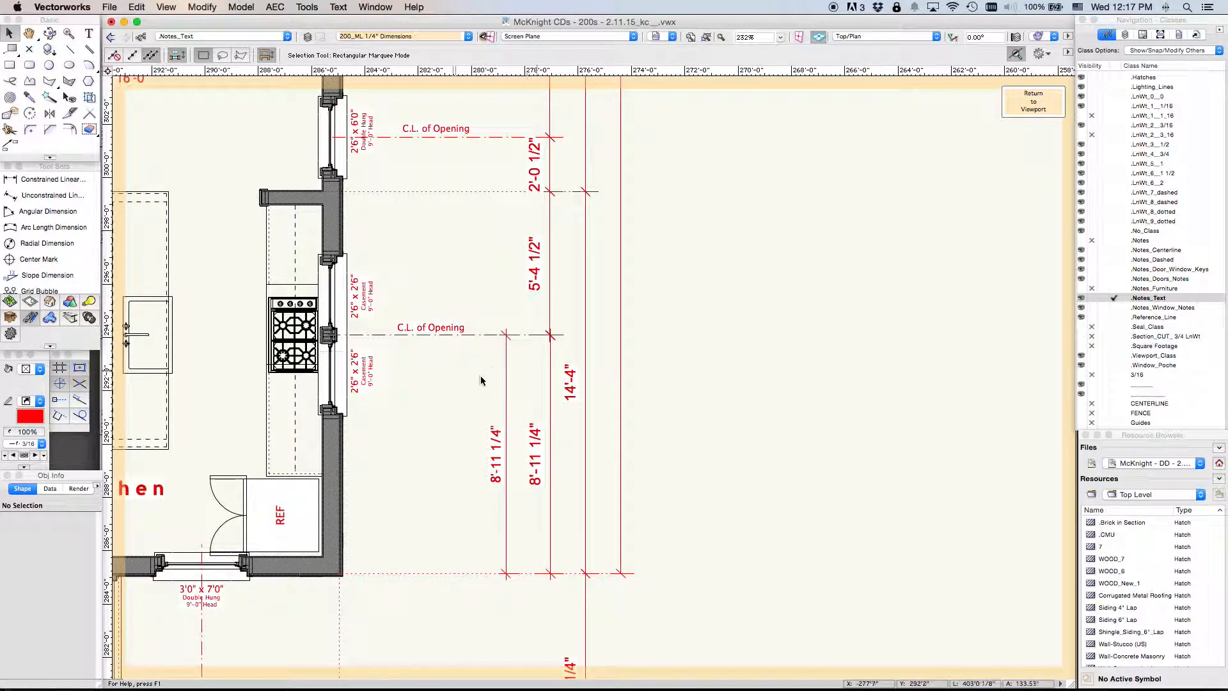
click(506, 379)
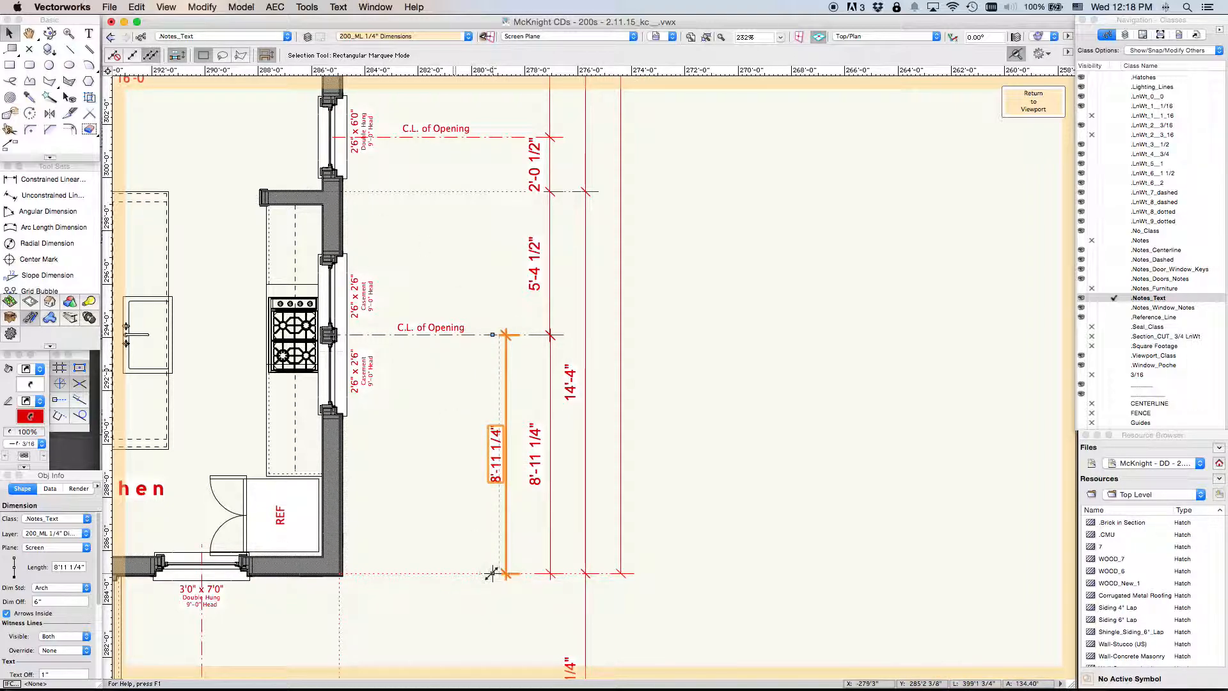
drag(491, 574, 503, 191)
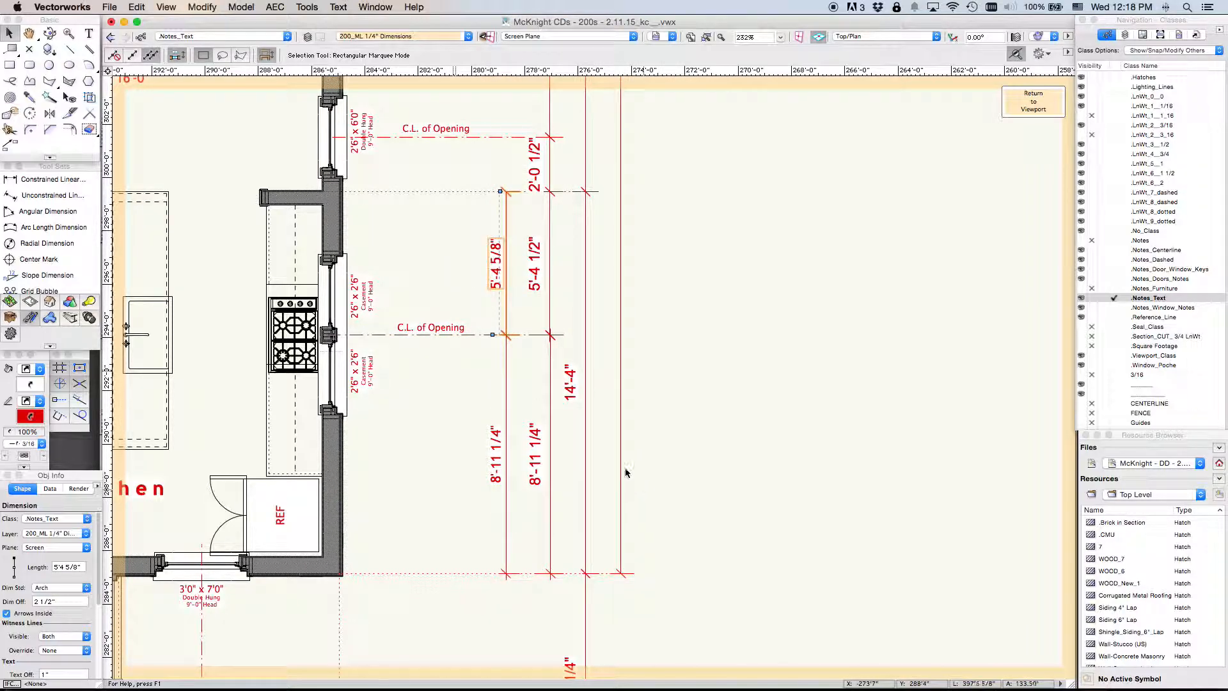
scroll(721, 400, up, 5)
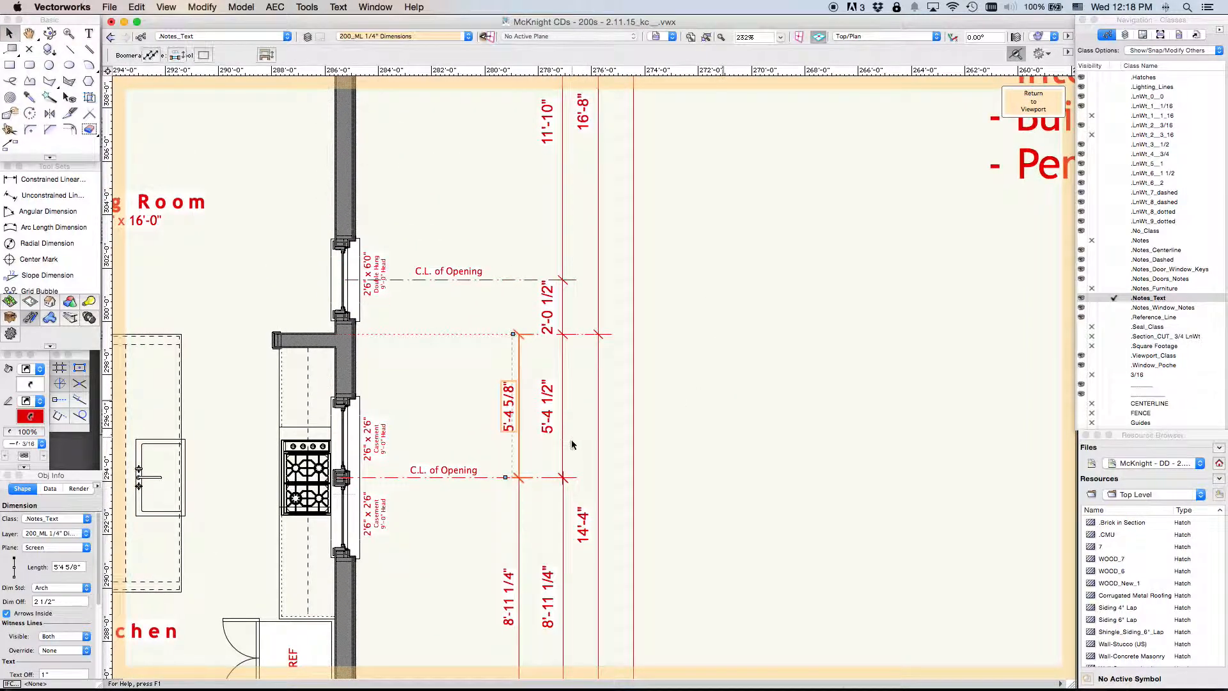
Continue the chain by duplicating and stretching dimensions to the living room window's C.L. of Opening line and beyond it.
drag(505, 477, 513, 284)
scroll(508, 327, down, 1)
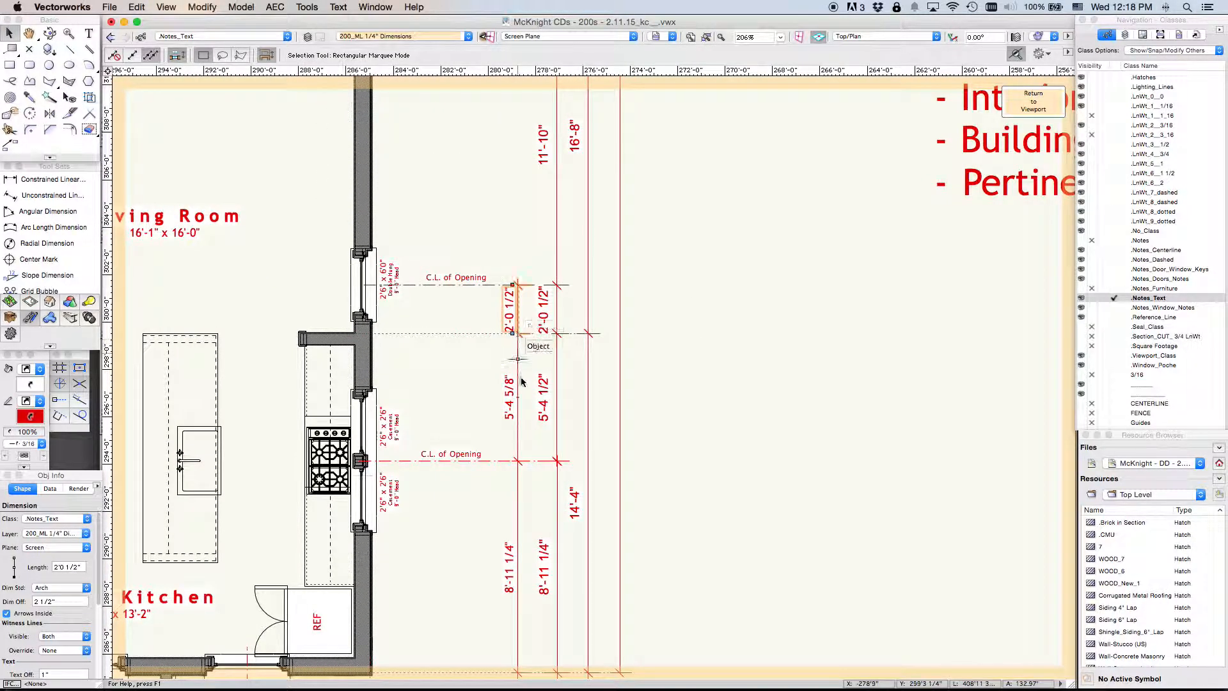
key(super+d)
drag(512, 333, 512, 223)
Undo all the duplicated and stretched dimensions, leaving only the original innermost vertical dimension.
key(super+z)
key(super+z)
key(super+z)
key(super+z)
key(super+z)
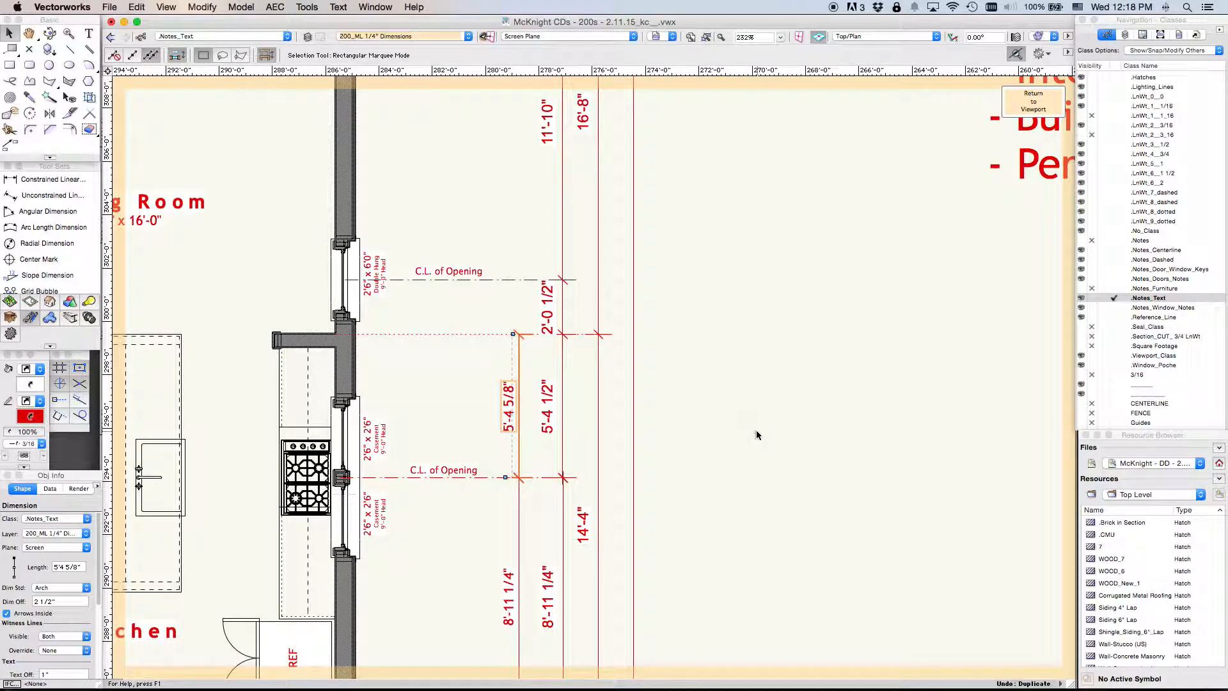
key(super+z)
key(super+z)
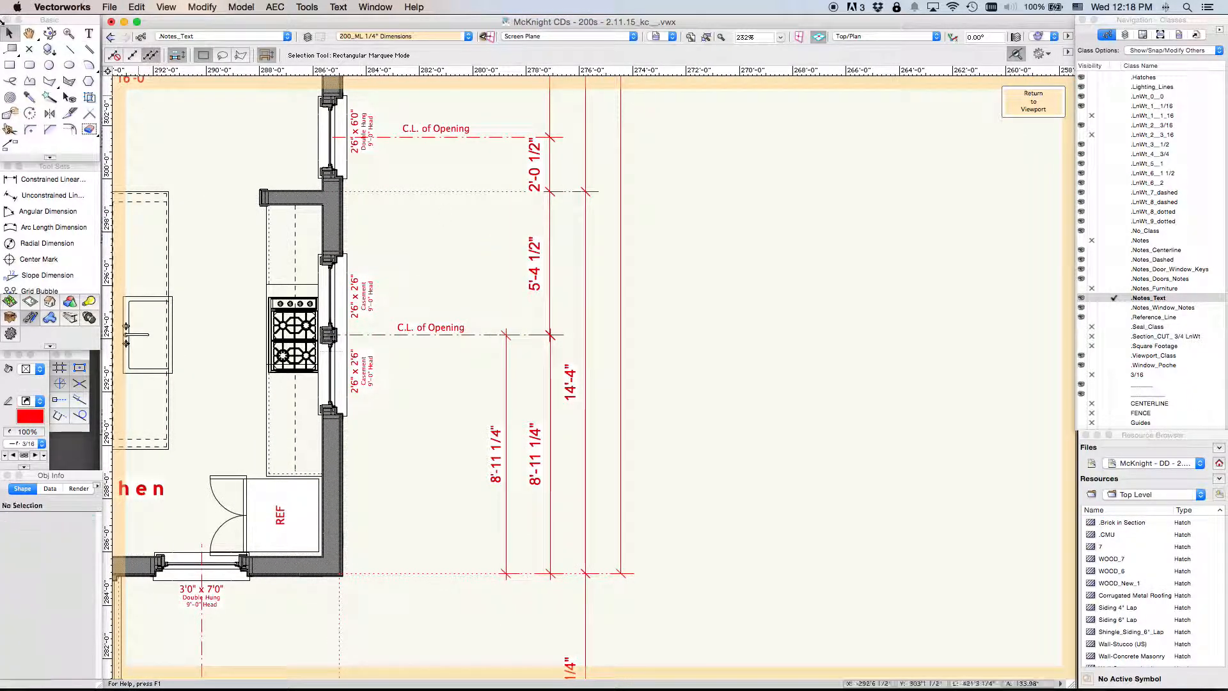
Mirror a duplicate of the innermost vertical dimension upward across the kitchen's C.L. of Opening line.
click(506, 381)
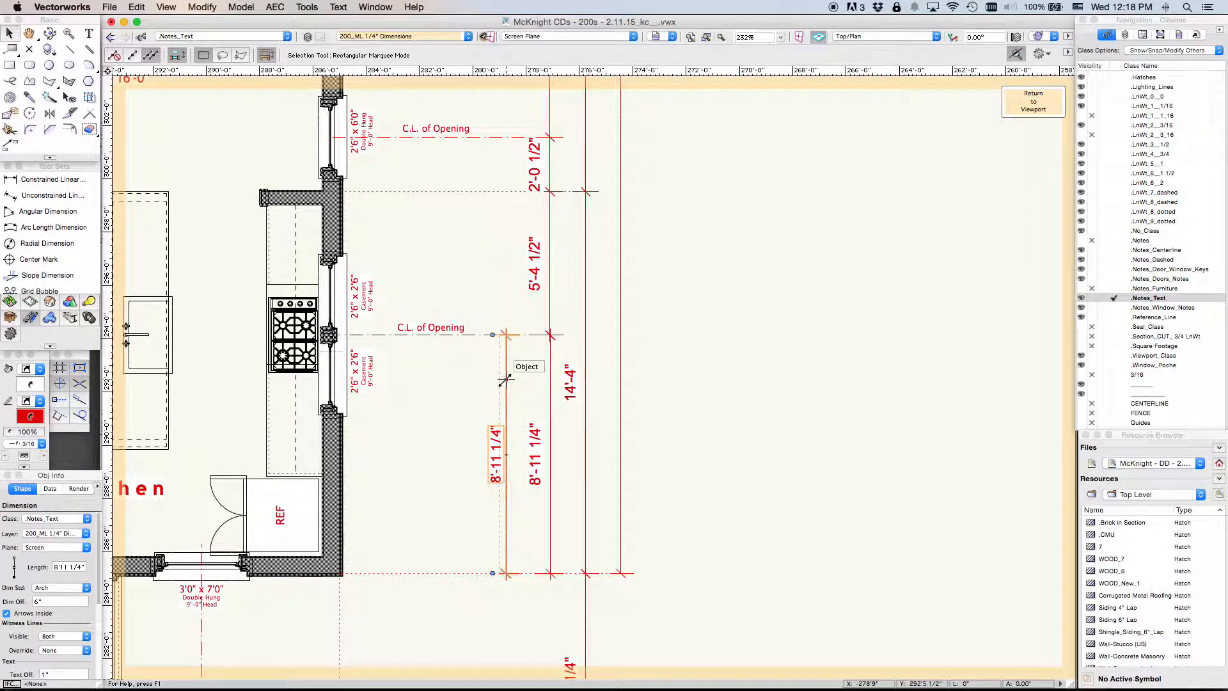
key(=)
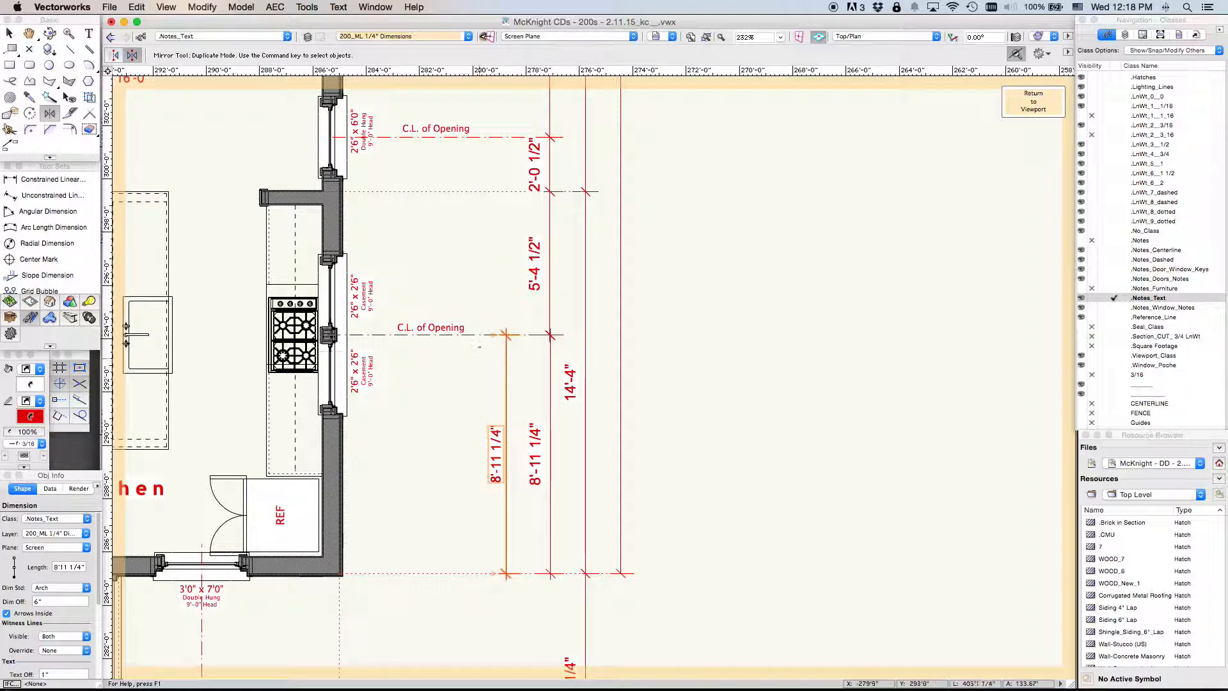
click(479, 335)
click(620, 335)
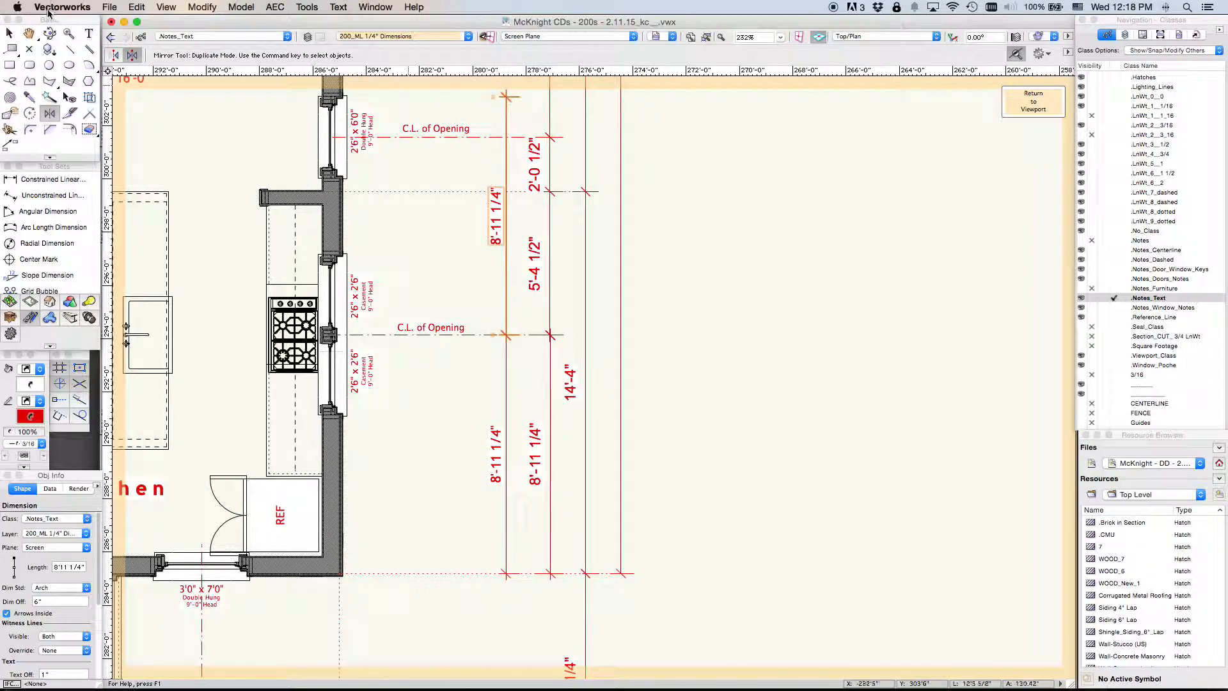
Stretch the mirrored dimension's upper end down to the extension line of the wall between kitchen and living room.
click(9, 32)
drag(494, 98, 505, 191)
click(470, 261)
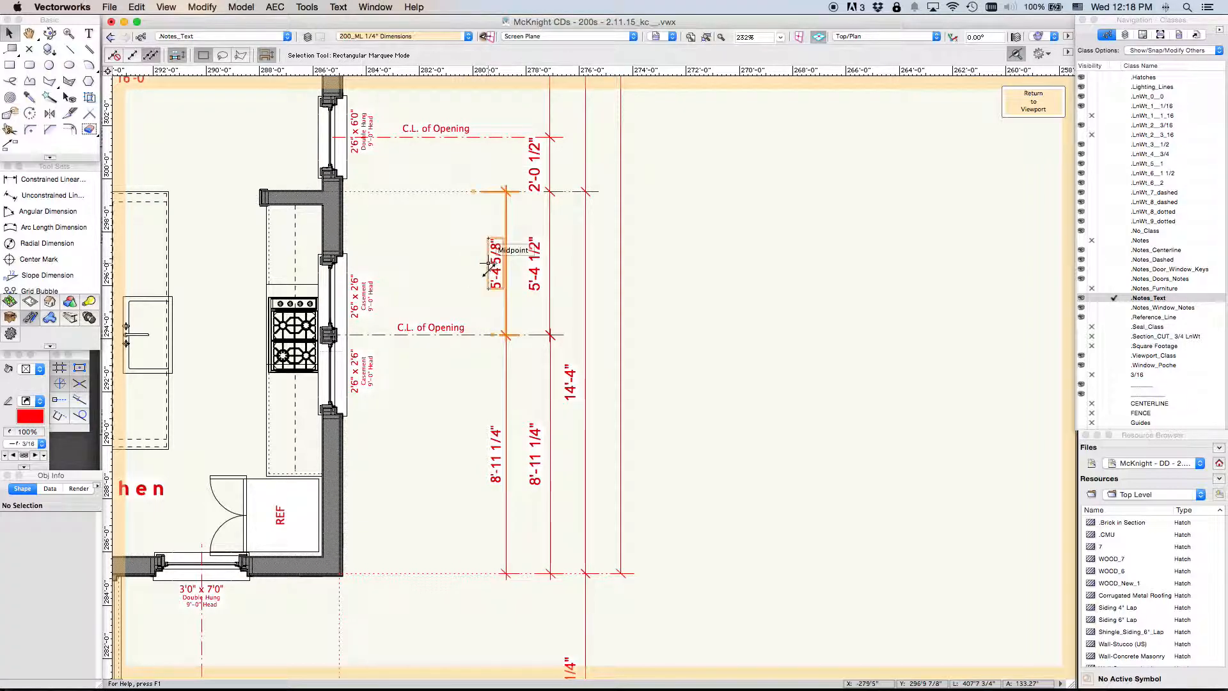
Set the mirrored dimension's precision to 1/4.
click(496, 263)
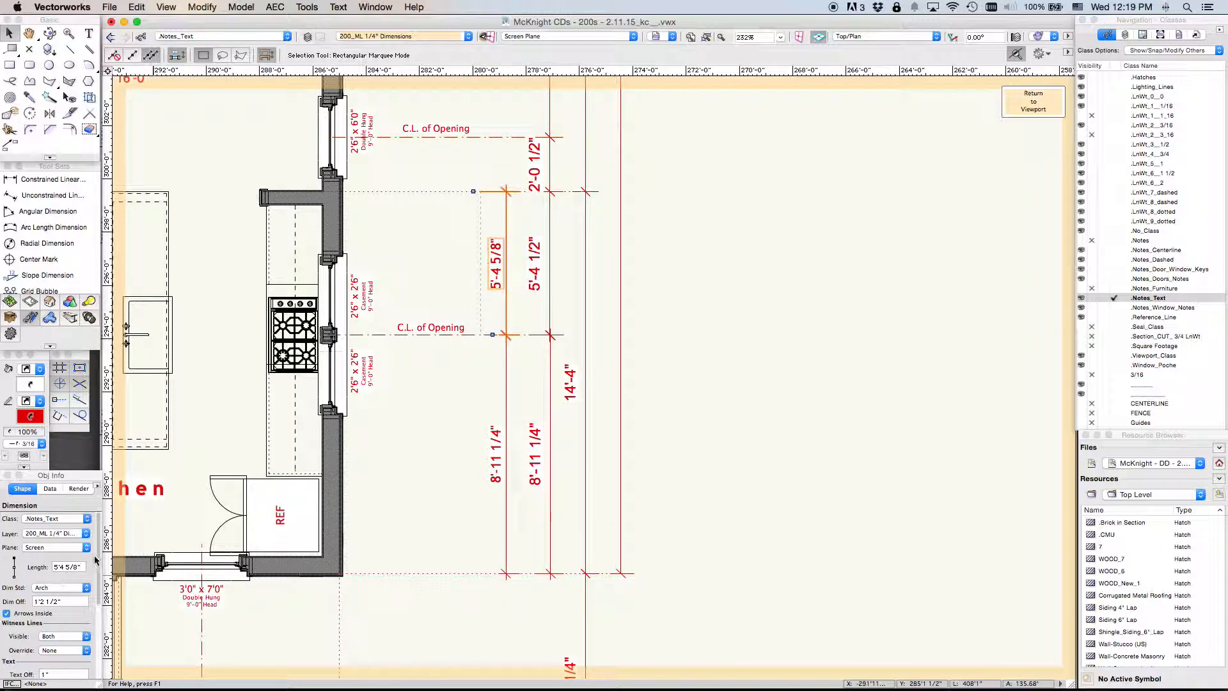
drag(99, 554, 100, 629)
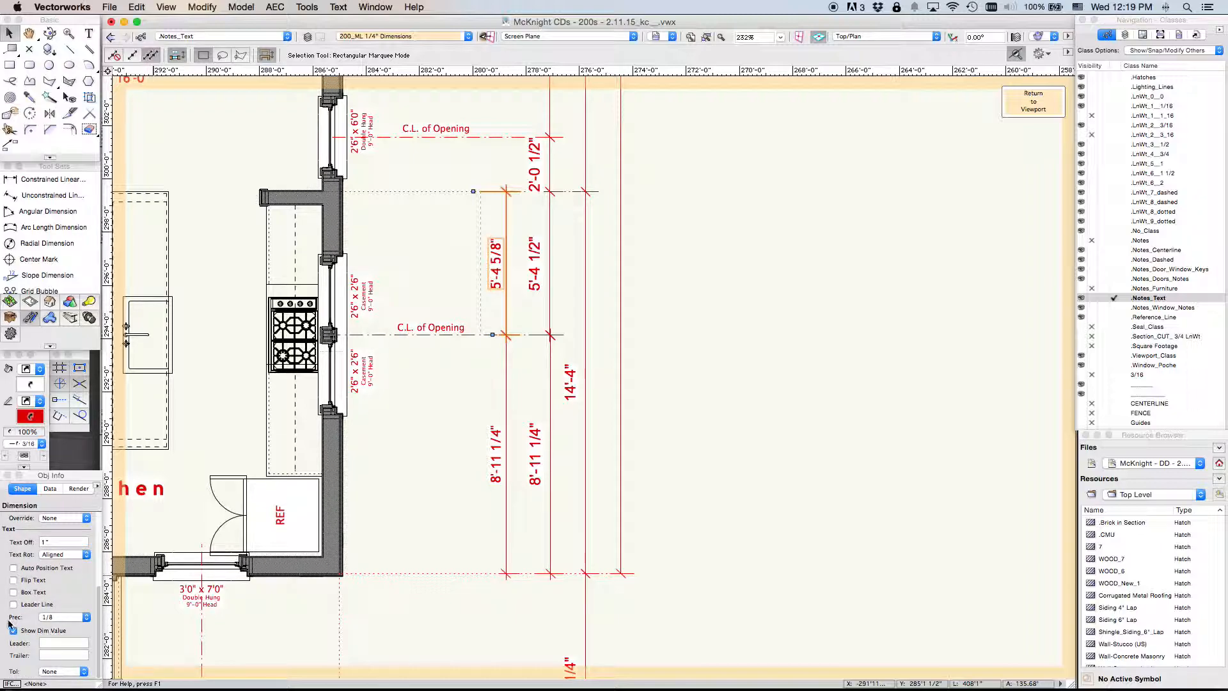
click(62, 618)
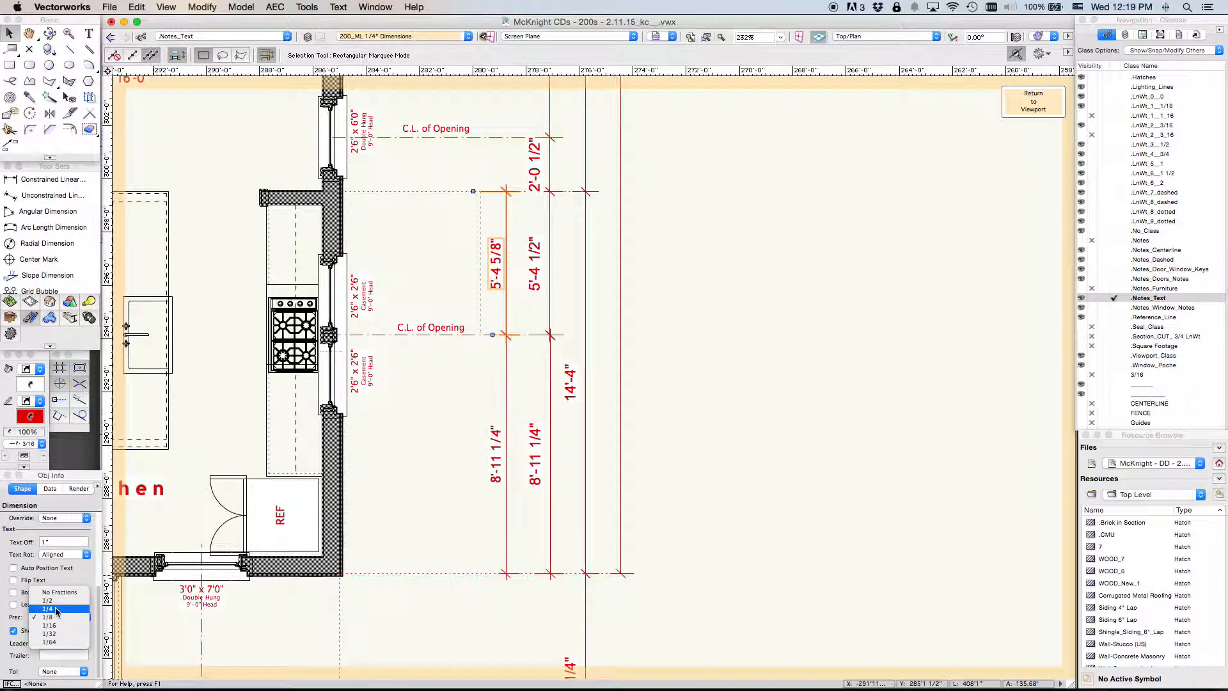
click(57, 610)
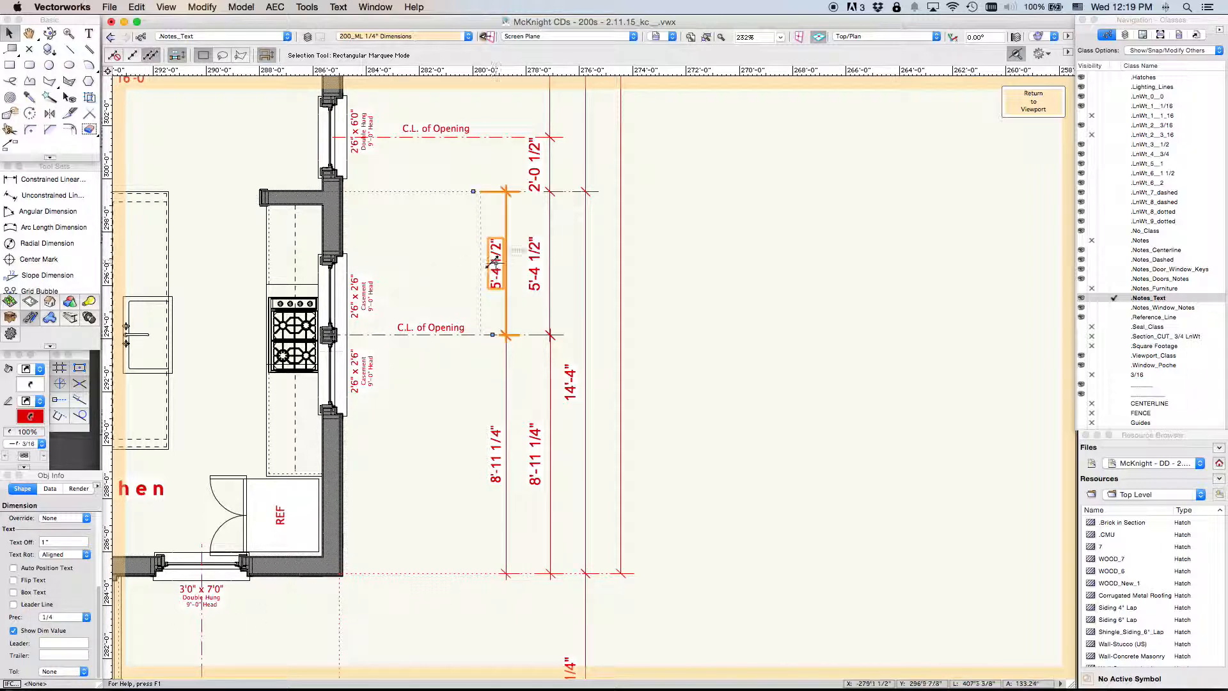
click(823, 262)
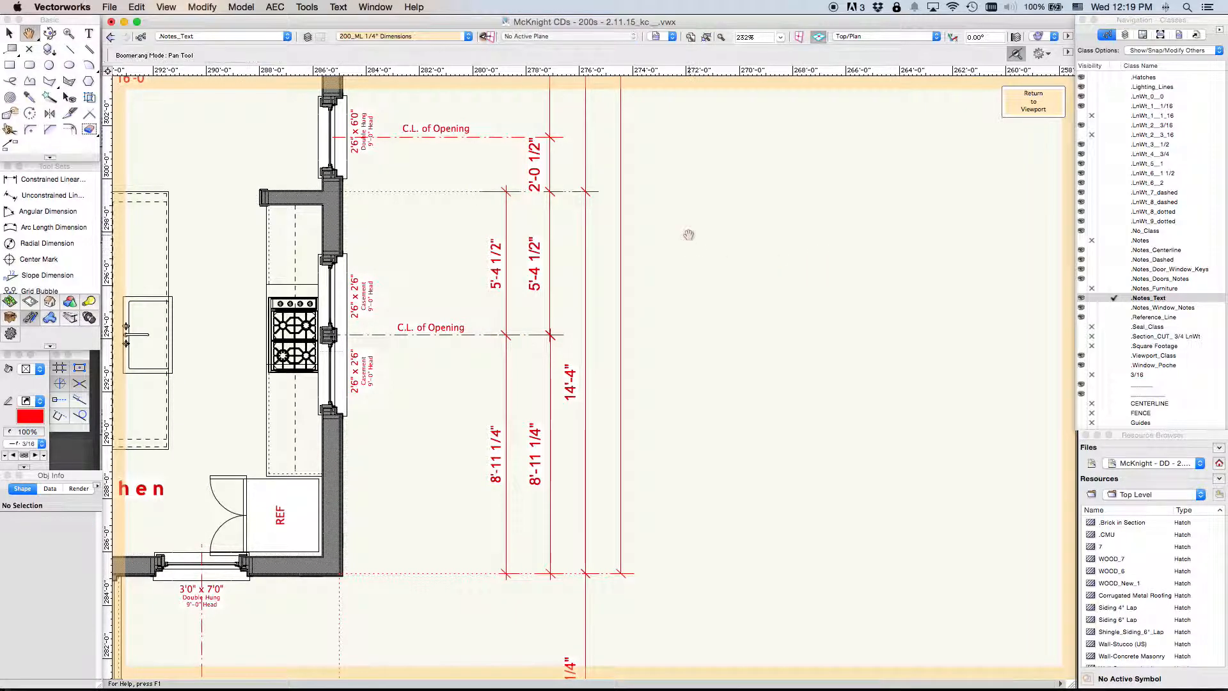
scroll(793, 441, down, 2)
scroll(792, 448, down, 2)
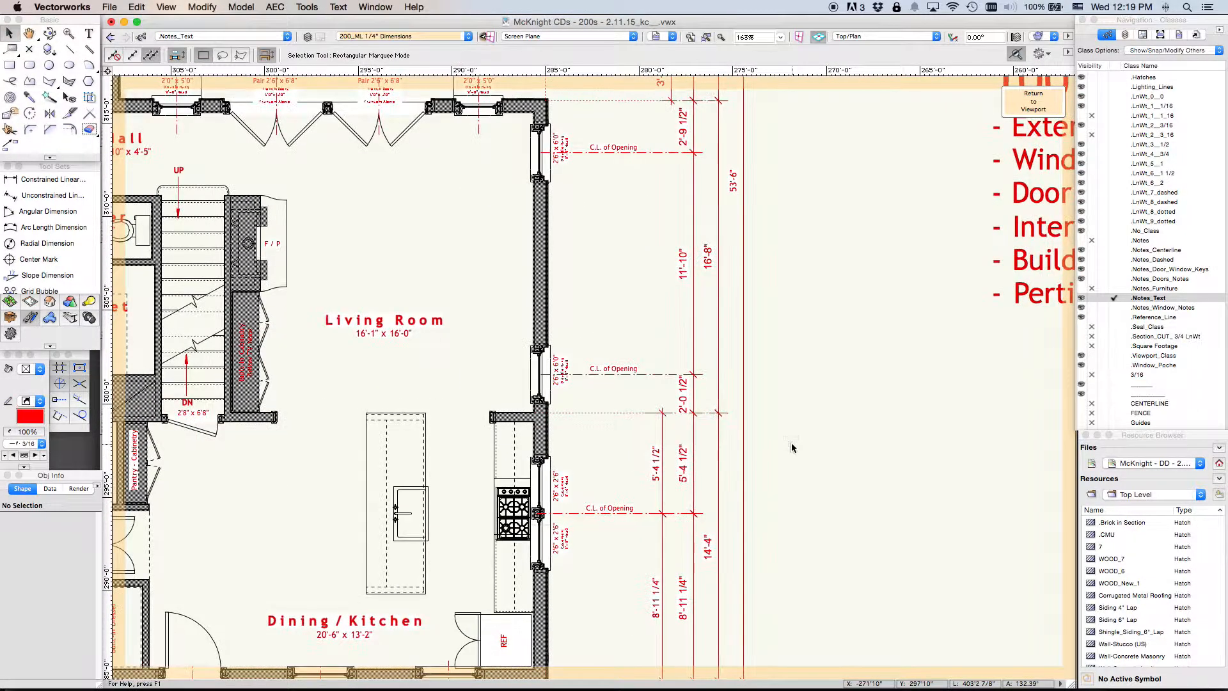
Delete the two duplicated innermost vertical dimensions beside the kitchen, the 8'-11 1/4" one and the 5'-4 1/2" one.
key(Up)
key(Up)
key(Left)
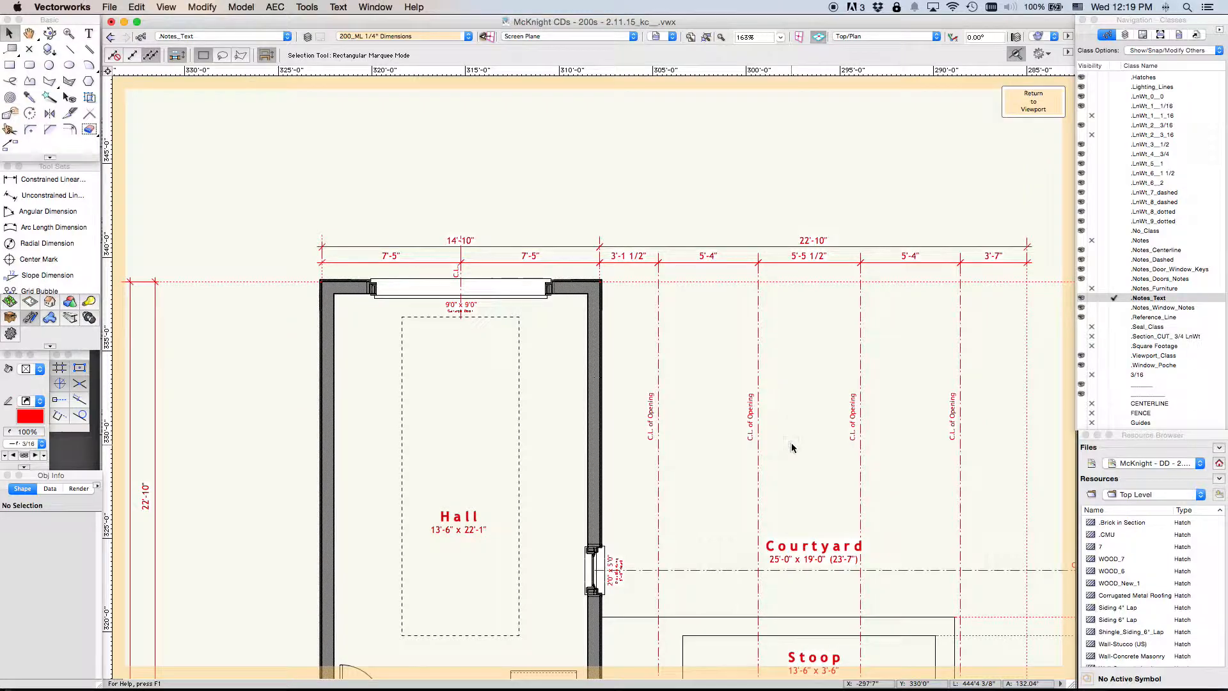
key(Left)
key(Down)
key(Down)
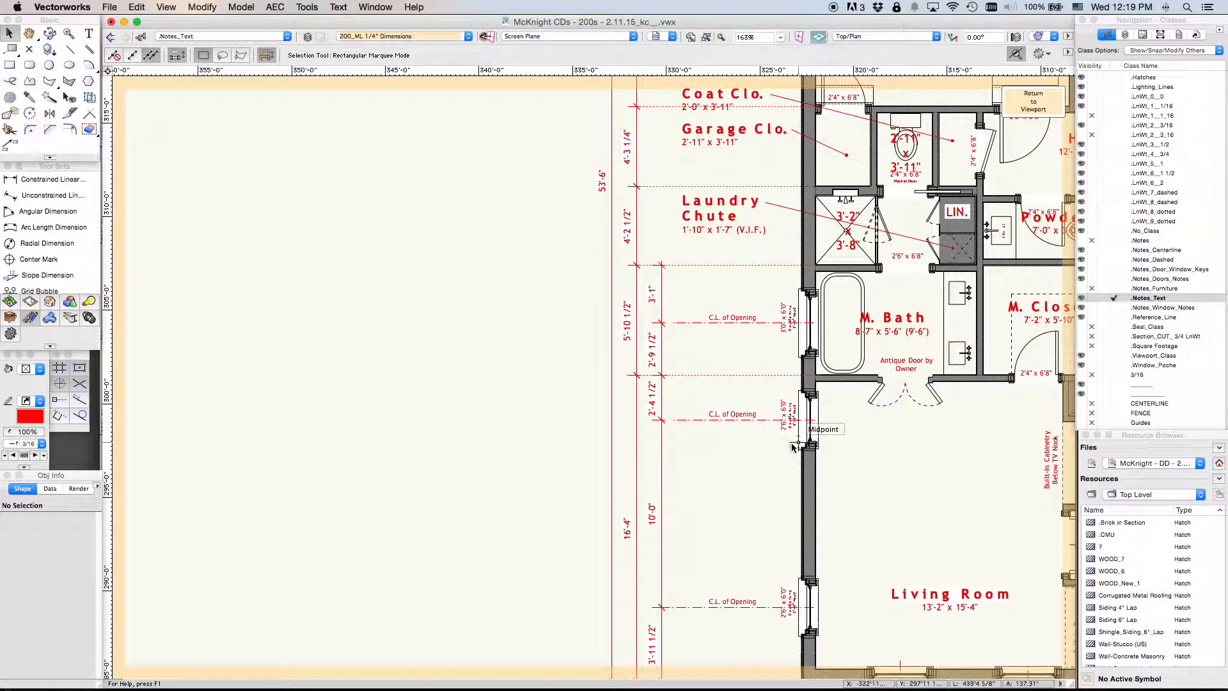
key(Down)
key(Right)
key(Right)
click(657, 294)
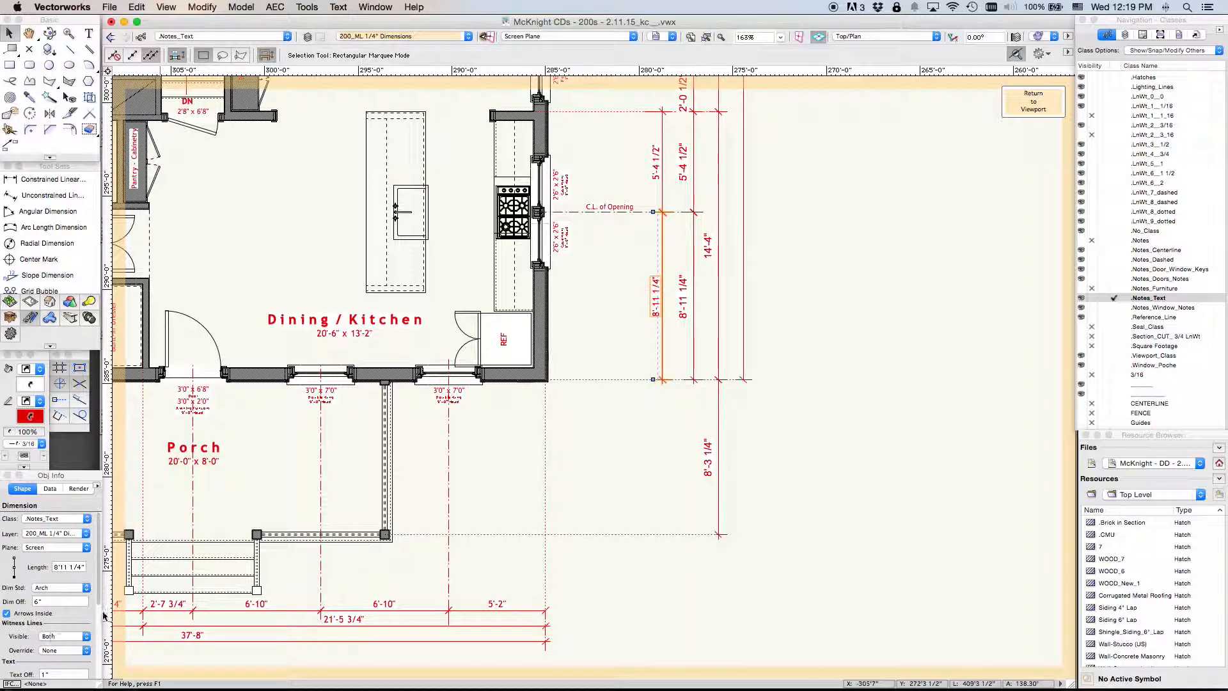
key(Delete)
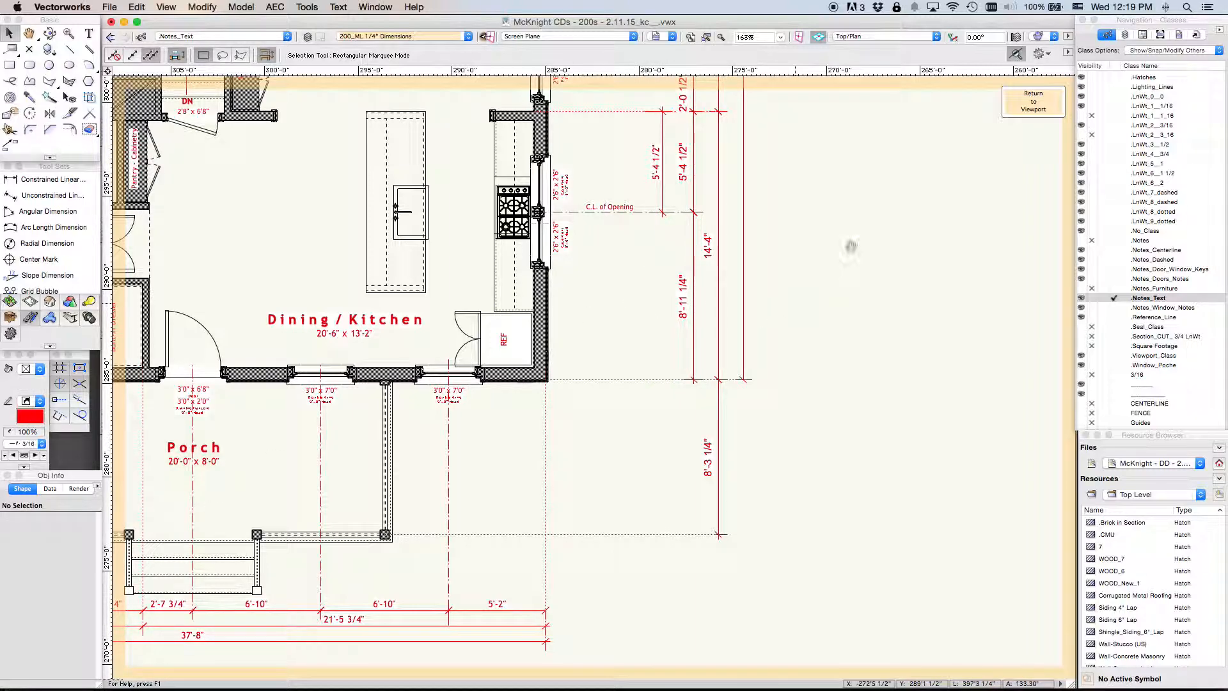
middle_drag(854, 241, 824, 325)
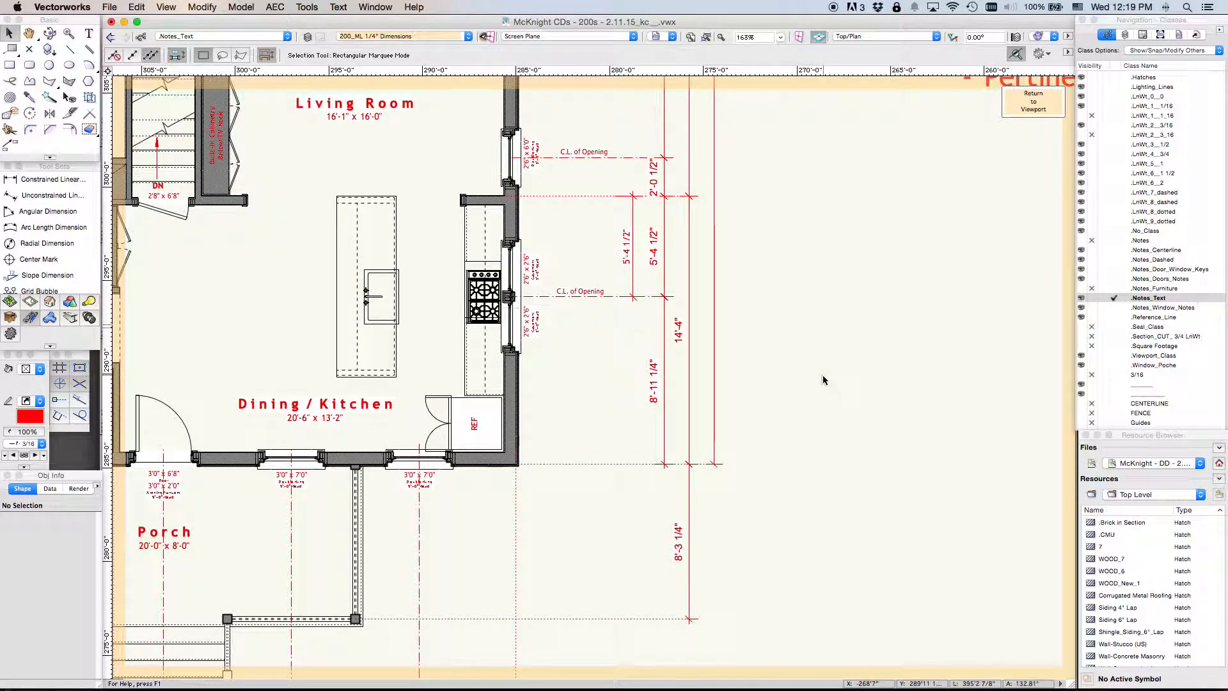
middle_drag(858, 454, 1060, 472)
scroll(626, 379, down, 5)
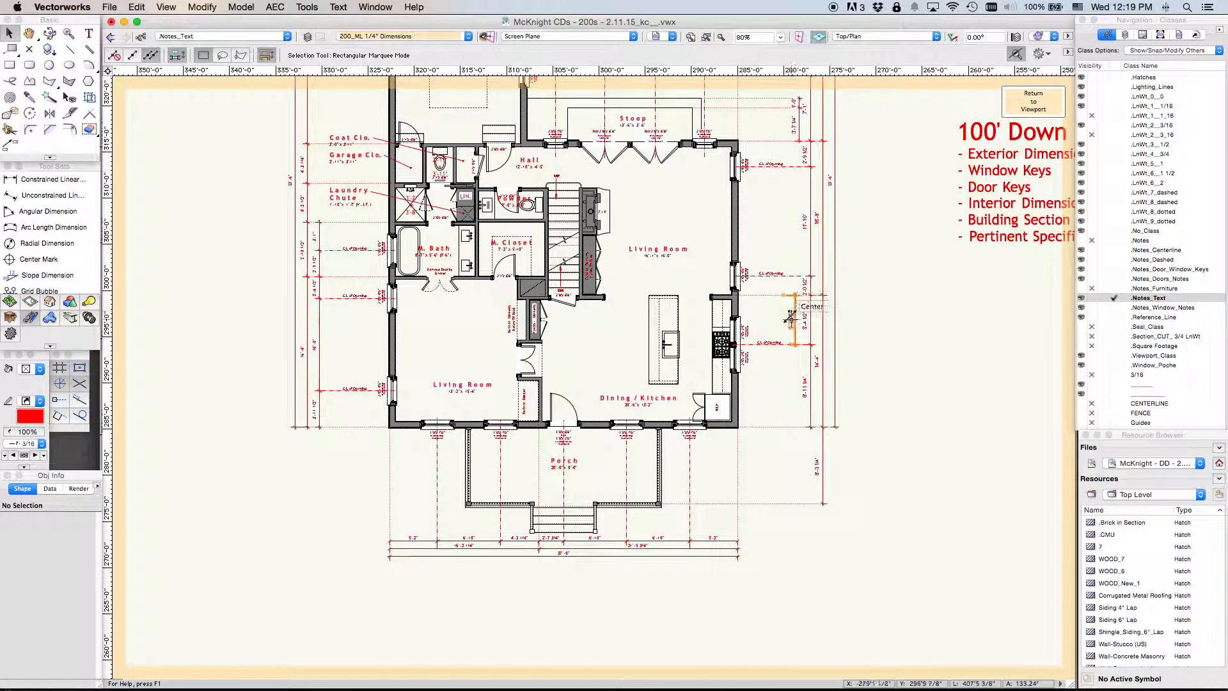
middle_drag(914, 255, 866, 329)
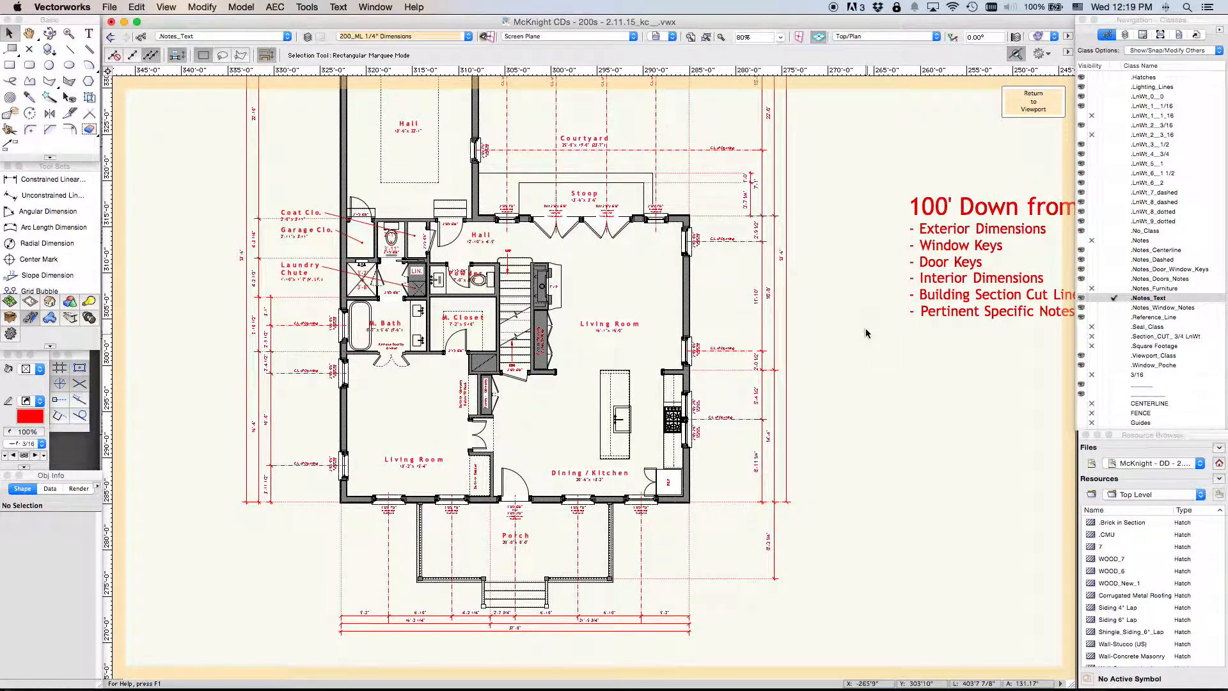
Examine the window and door keys along the reference plan's porch wall and compare them with the same wall on the main level plan.
key(Up)
key(Up)
key(Up)
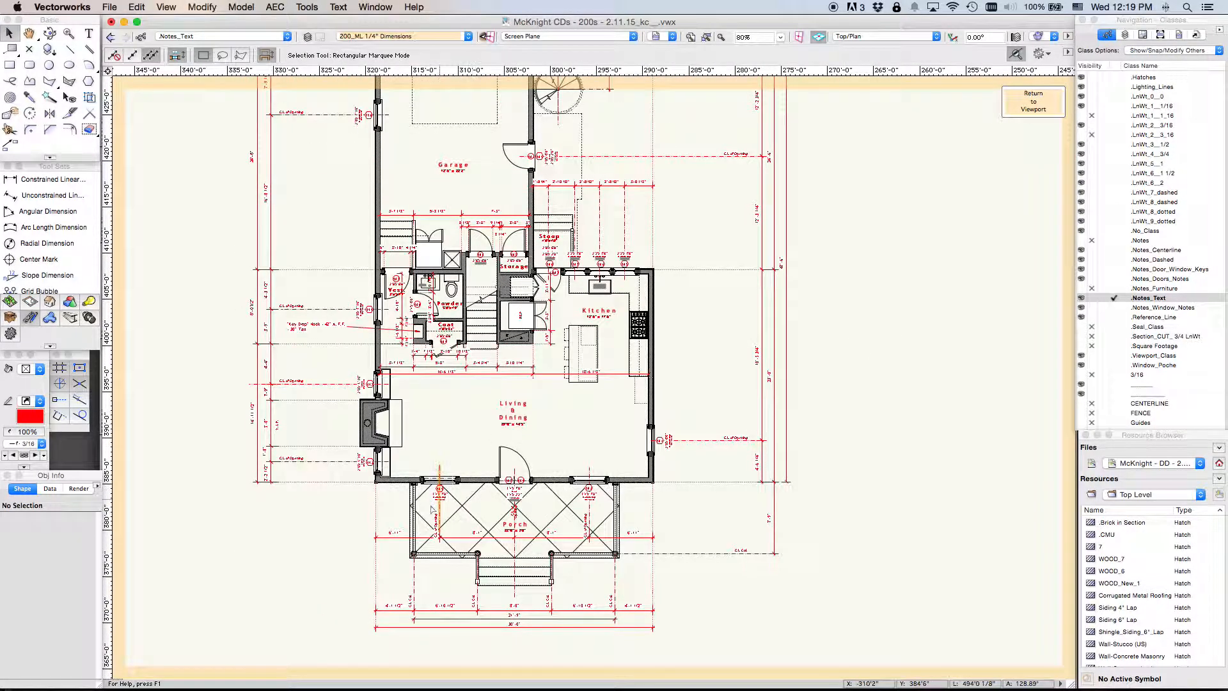
scroll(433, 509, up, 11)
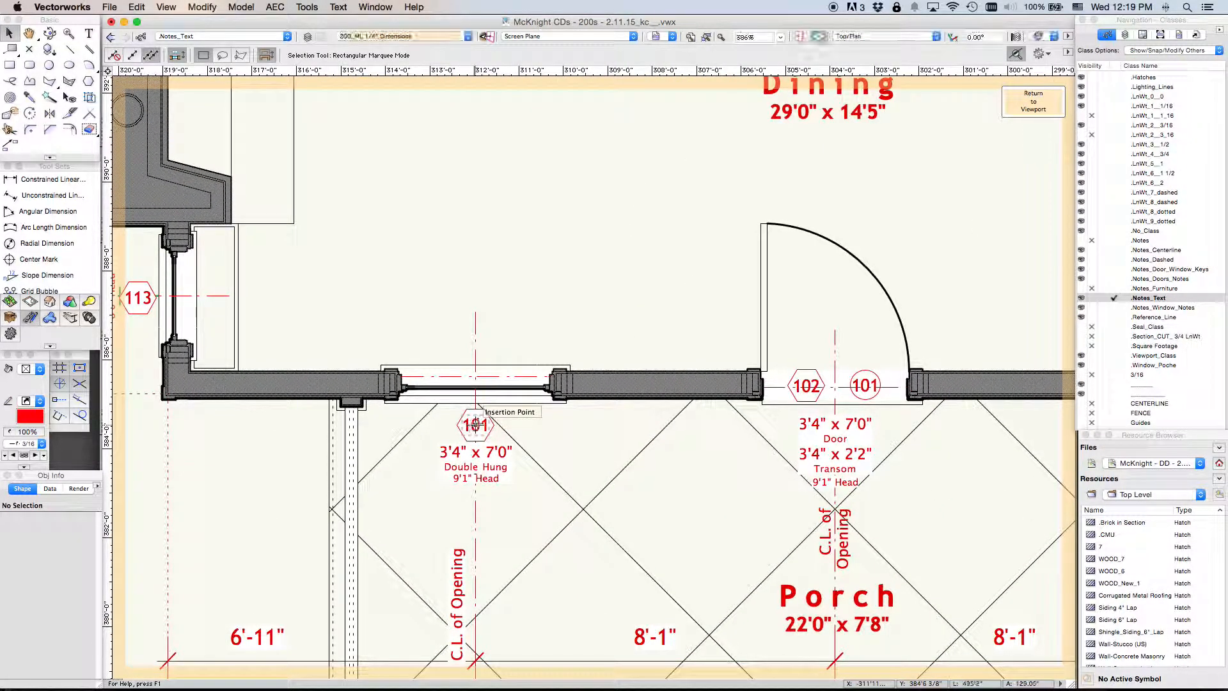
scroll(612, 502, down, 12)
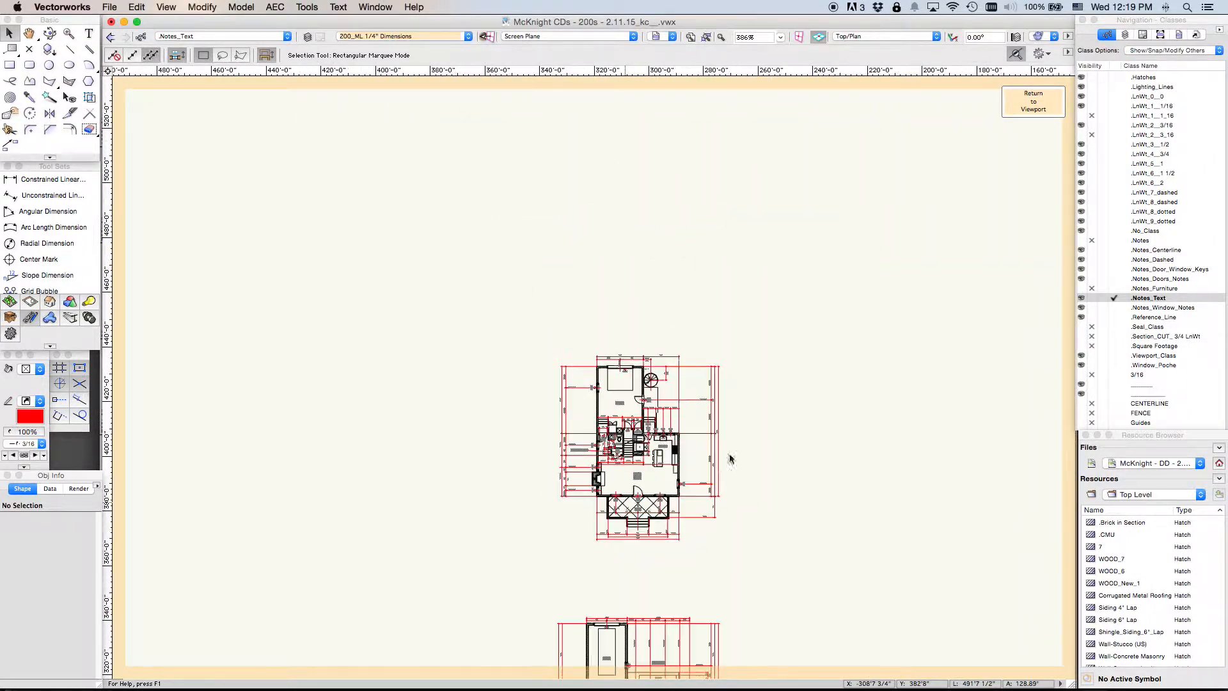
middle_drag(793, 568, 672, 411)
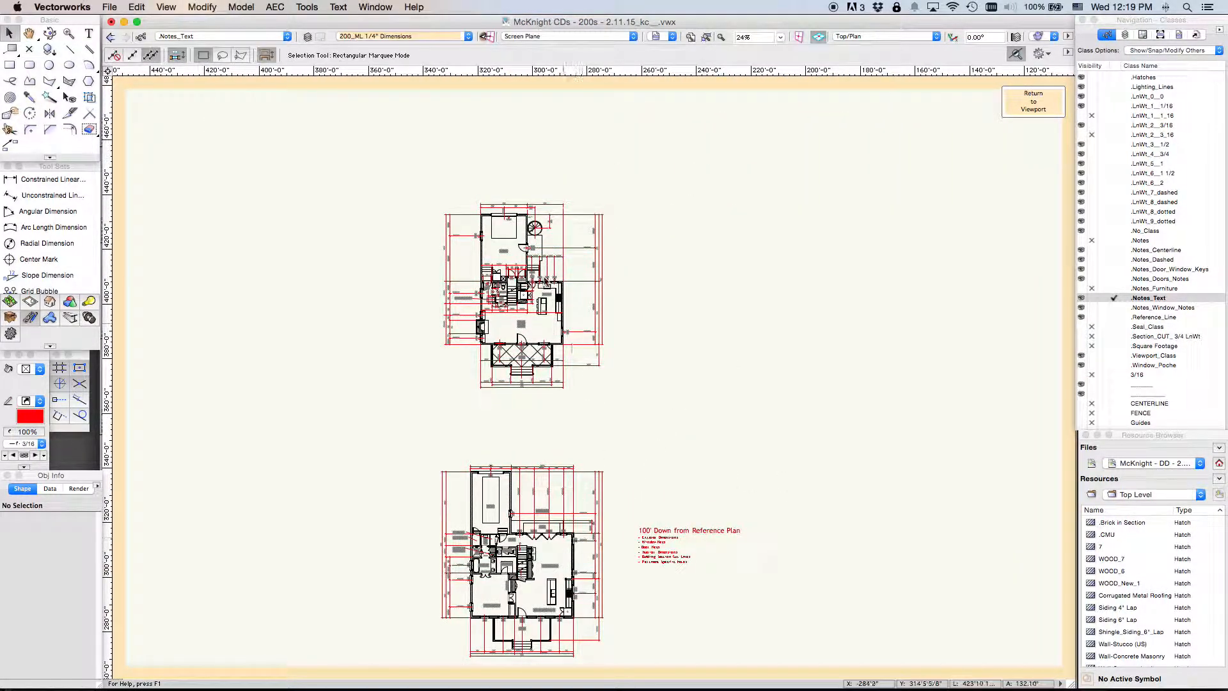
scroll(527, 294, up, 11)
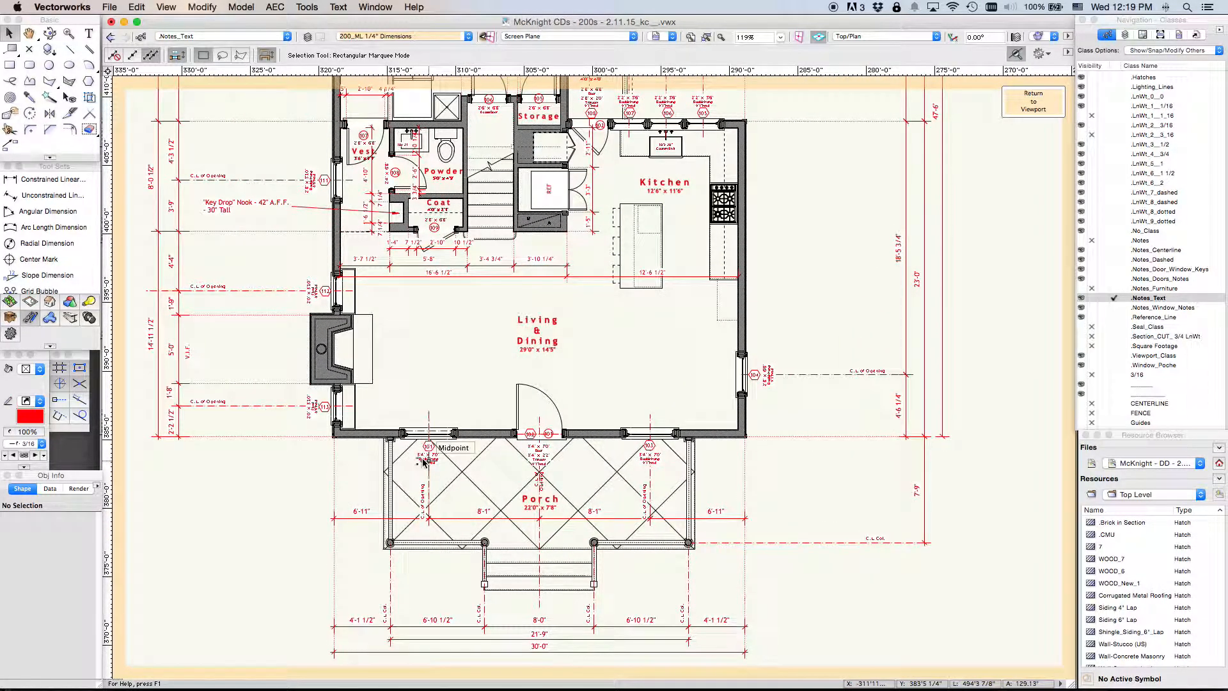
scroll(579, 398, down, 1)
scroll(579, 399, down, 4)
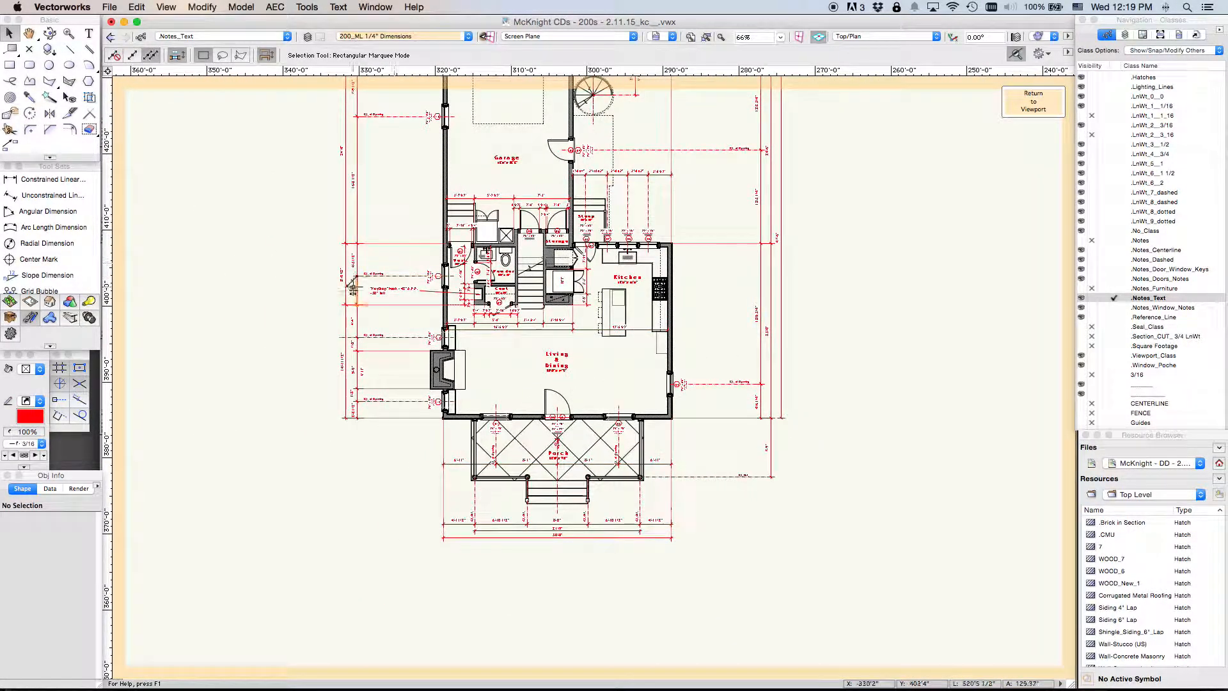
scroll(872, 372, down, 6)
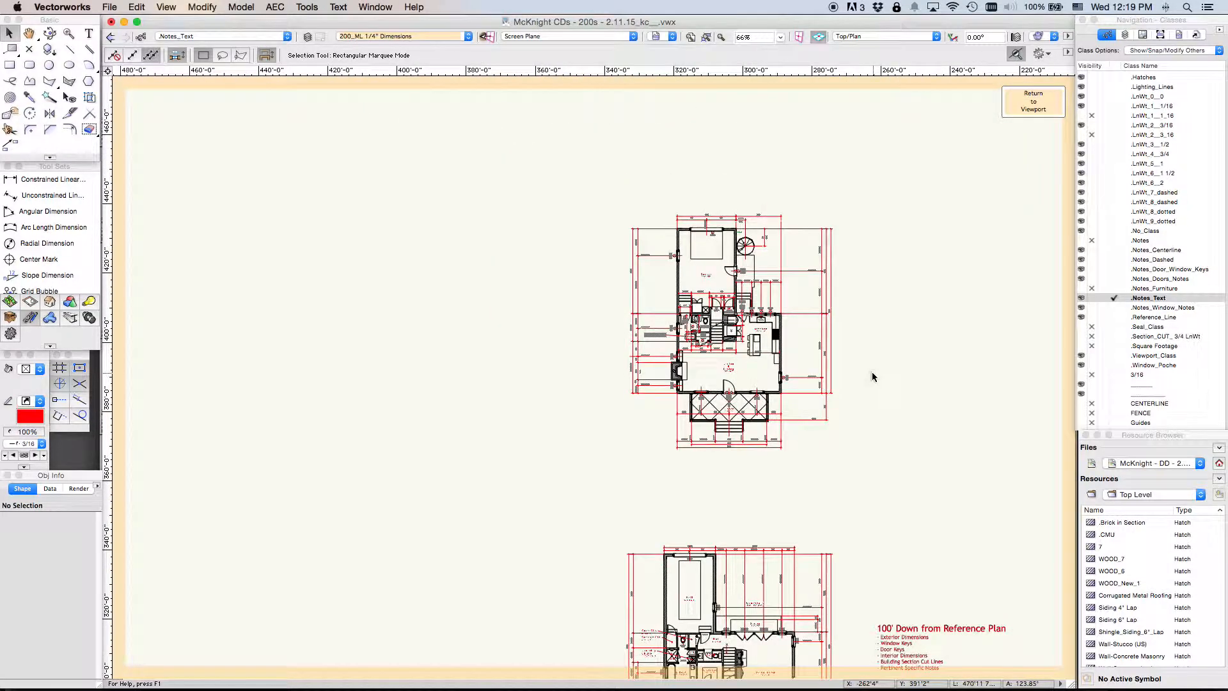
middle_drag(872, 372, 702, 274)
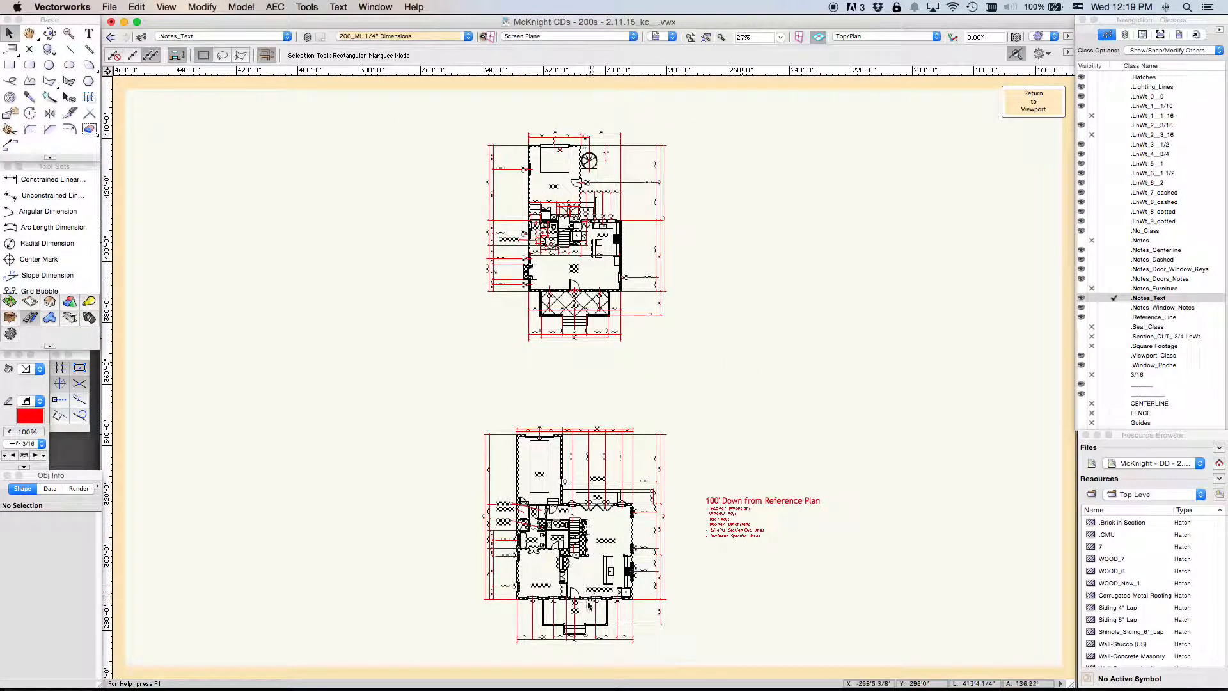
scroll(596, 617, up, 11)
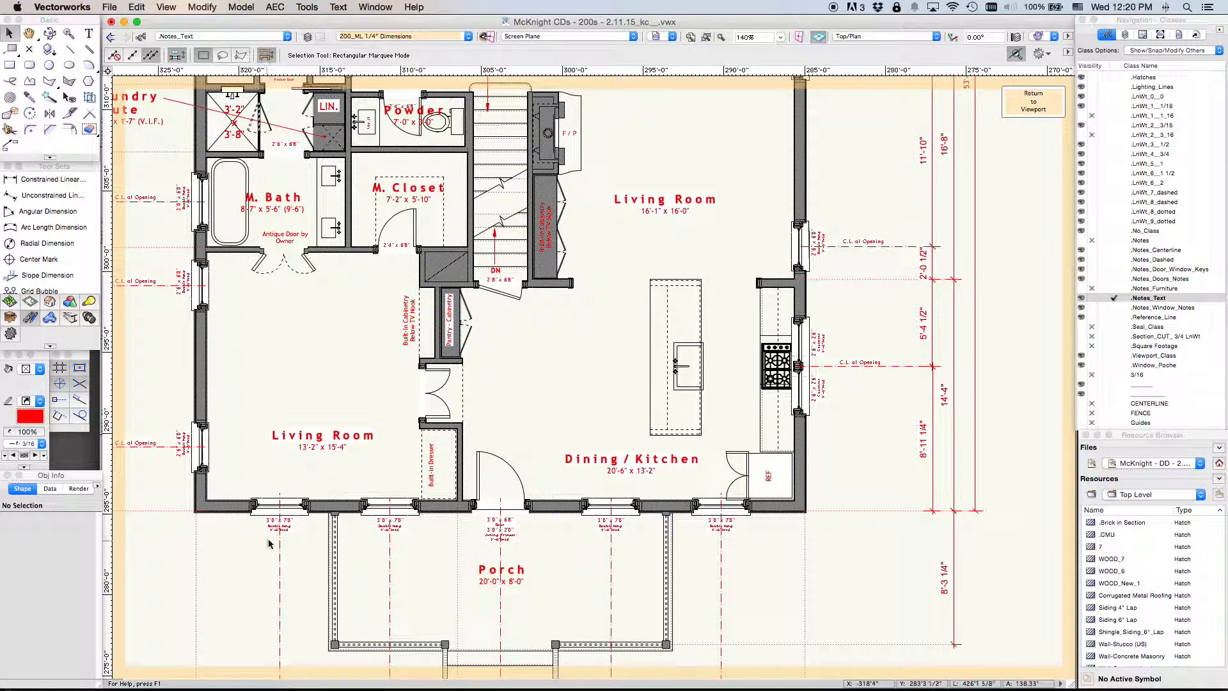
scroll(525, 428, down, 2)
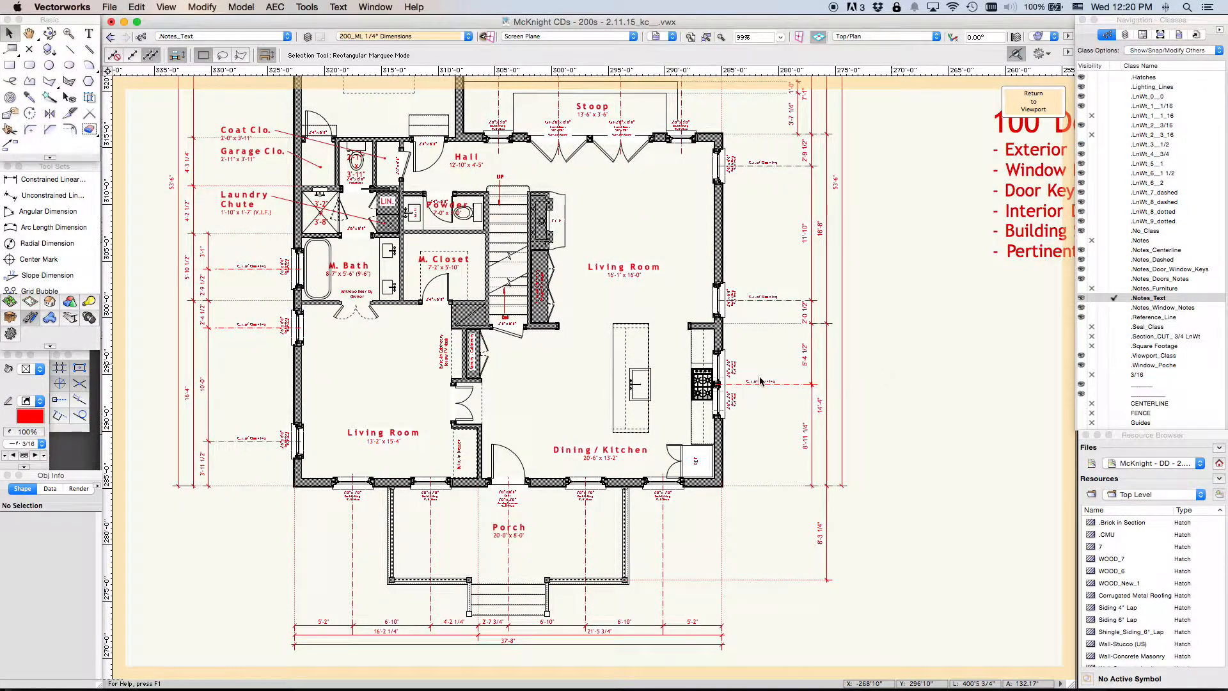
Make 200_ML 1/4" Notes the active layer and select the 101 window key at the reference plan's porch.
key(Up)
key(Up)
key(Up)
scroll(420, 264, up, 10)
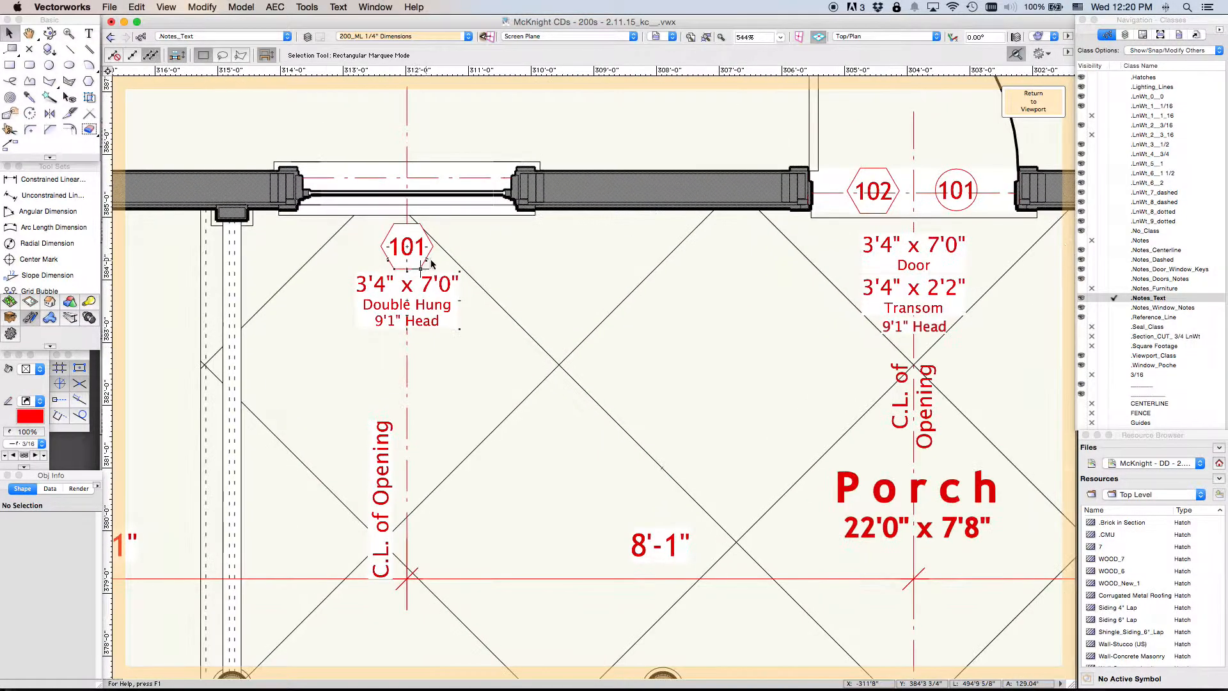
drag(406, 246, 388, 260)
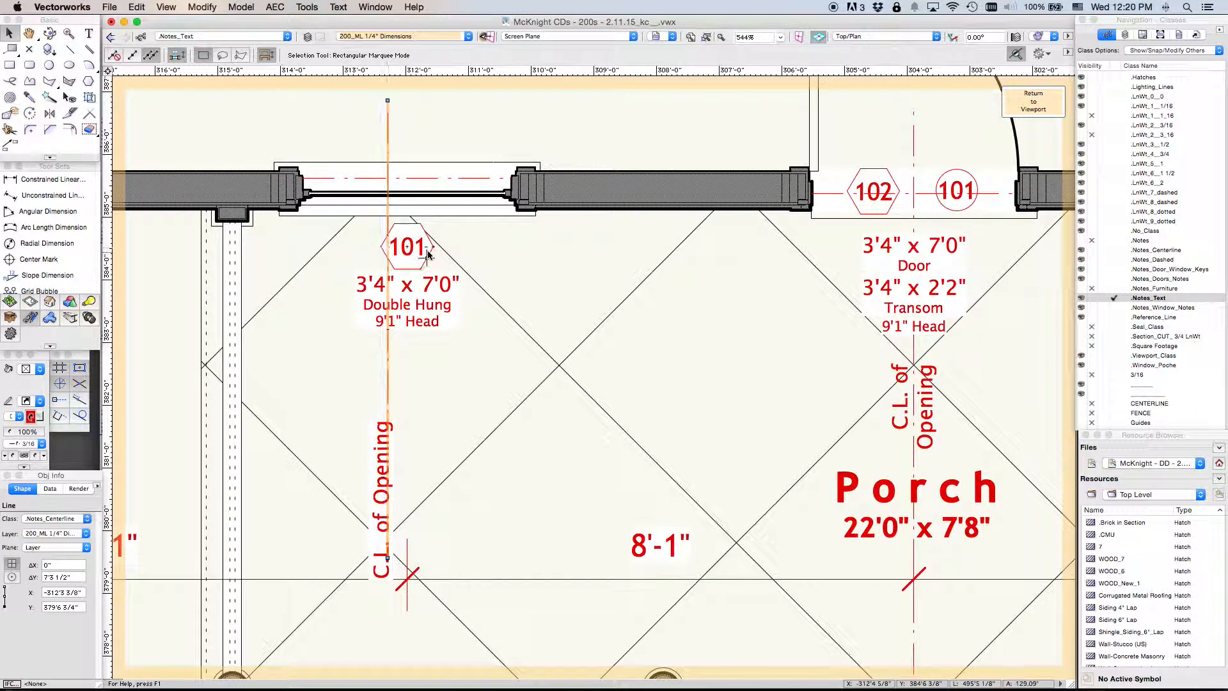
key(super+z)
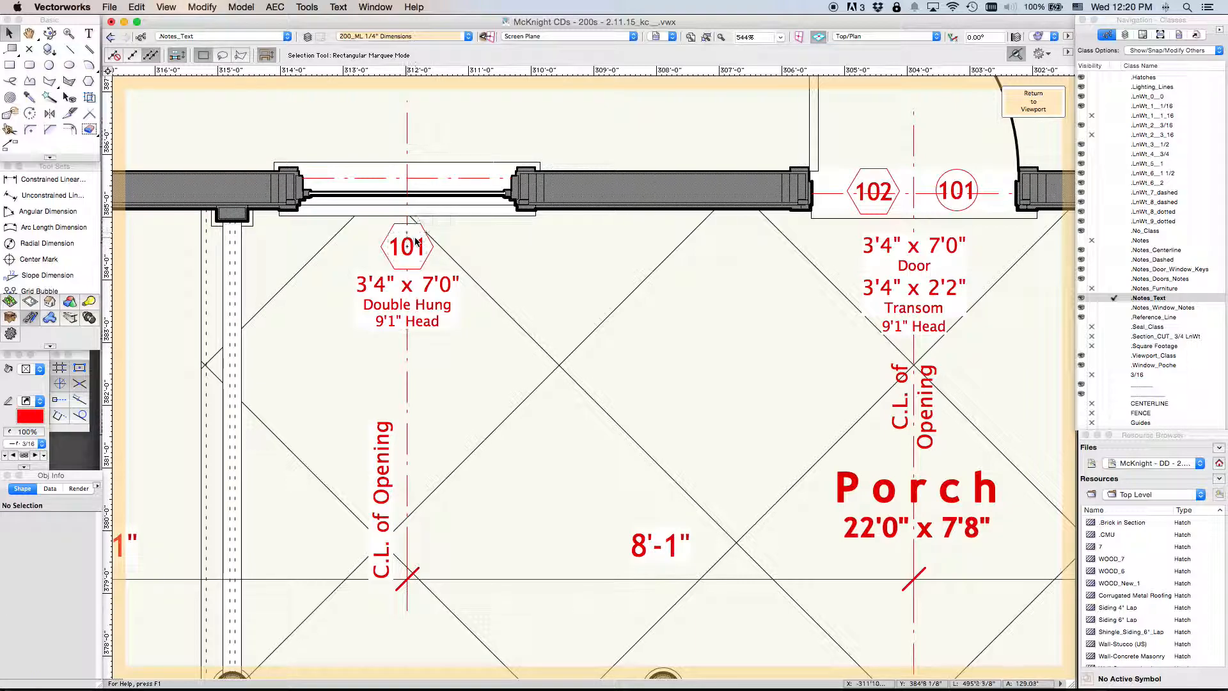
right_click(418, 242)
click(448, 257)
click(423, 238)
Check the class assigned to the 101 window key and display the list of design layers.
click(58, 519)
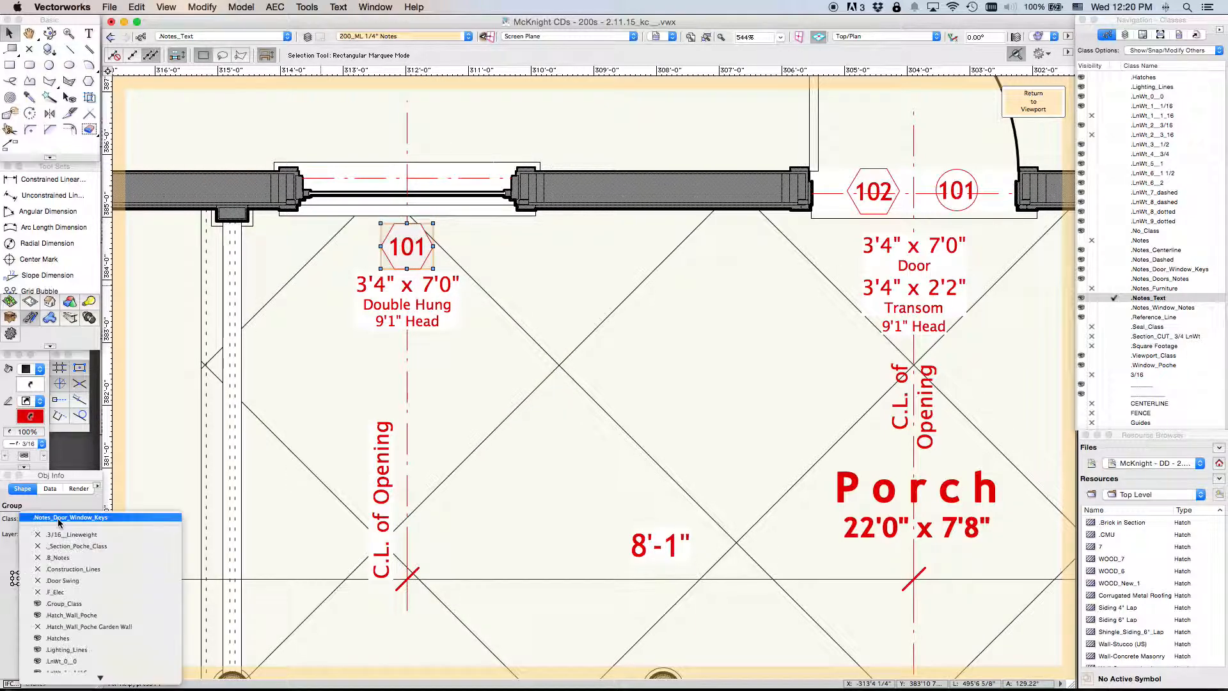
click(53, 523)
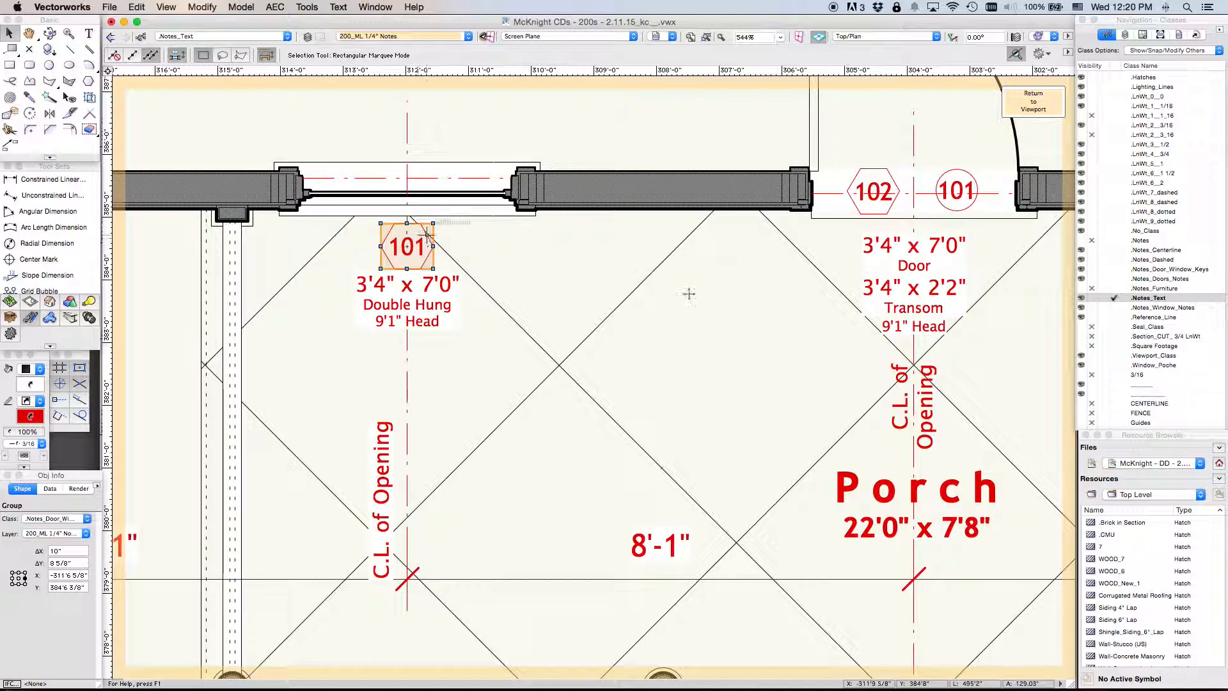
click(1126, 34)
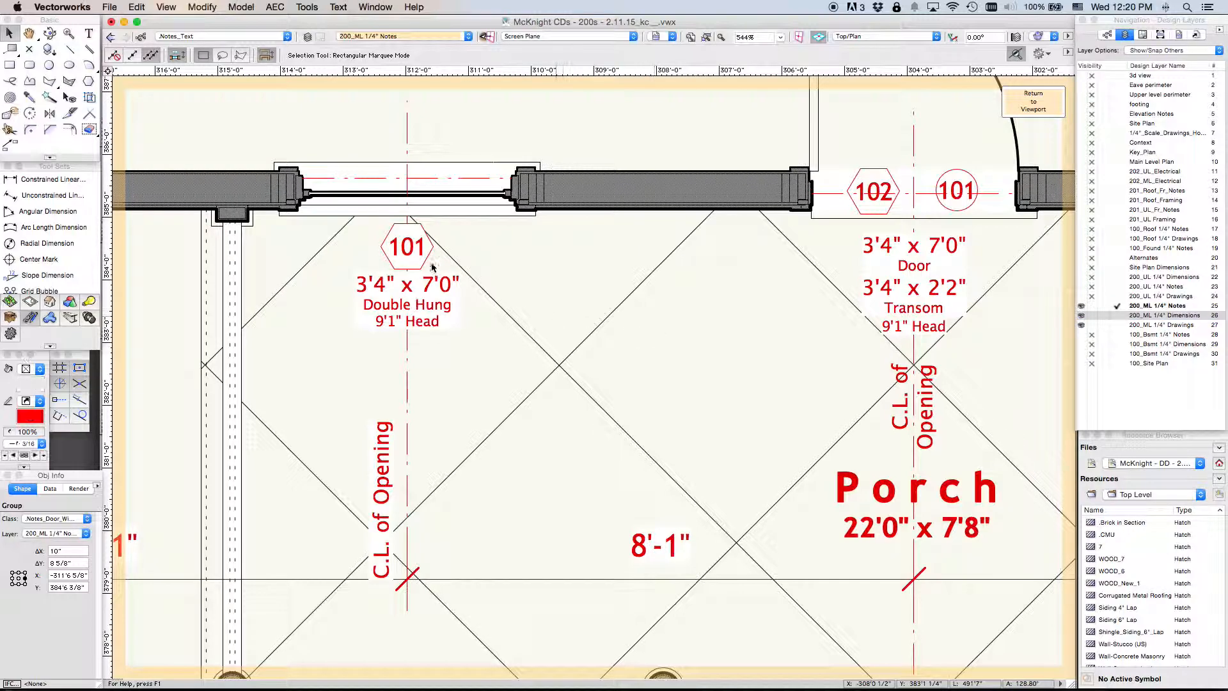
Copy the 101 window key from the reference plan and create a backup copy of the document.
click(422, 246)
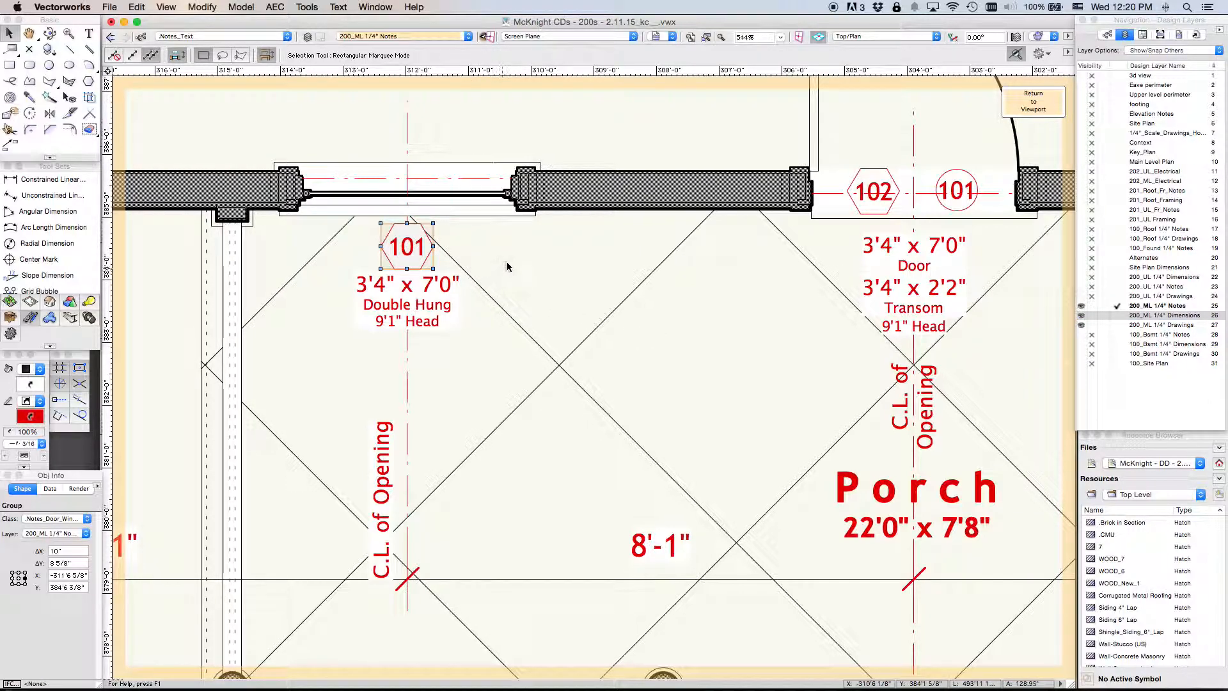
scroll(507, 269, down, 2)
scroll(507, 269, down, 6)
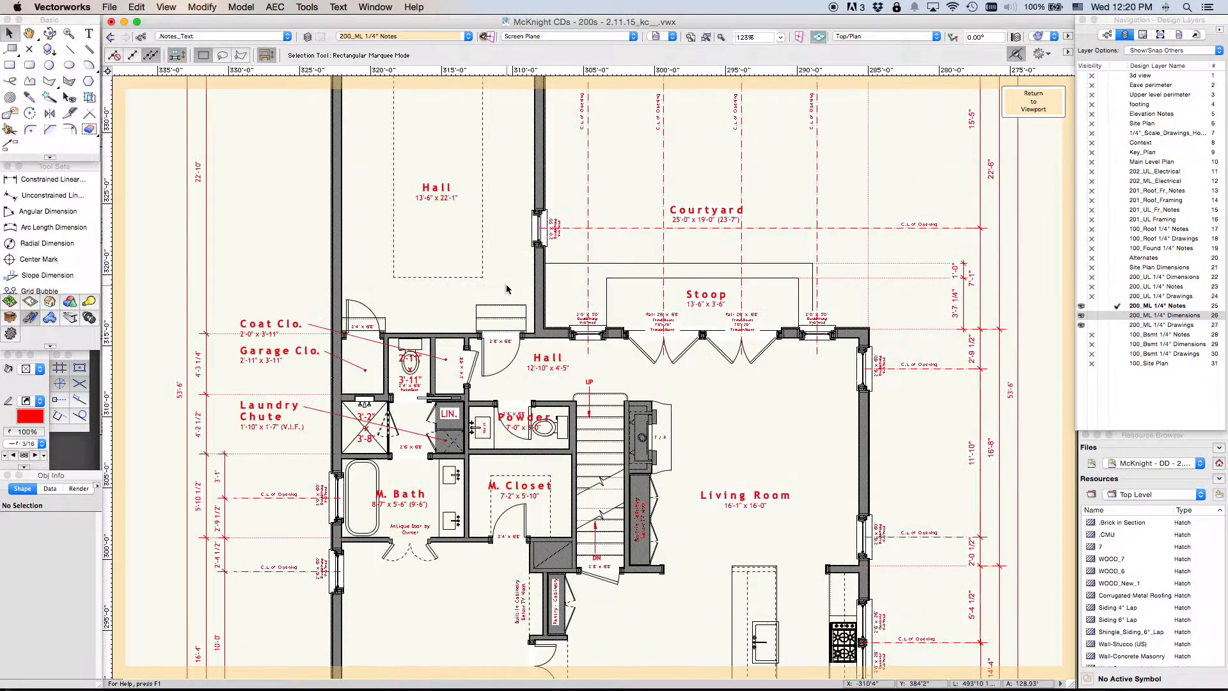
scroll(507, 288, up, 5)
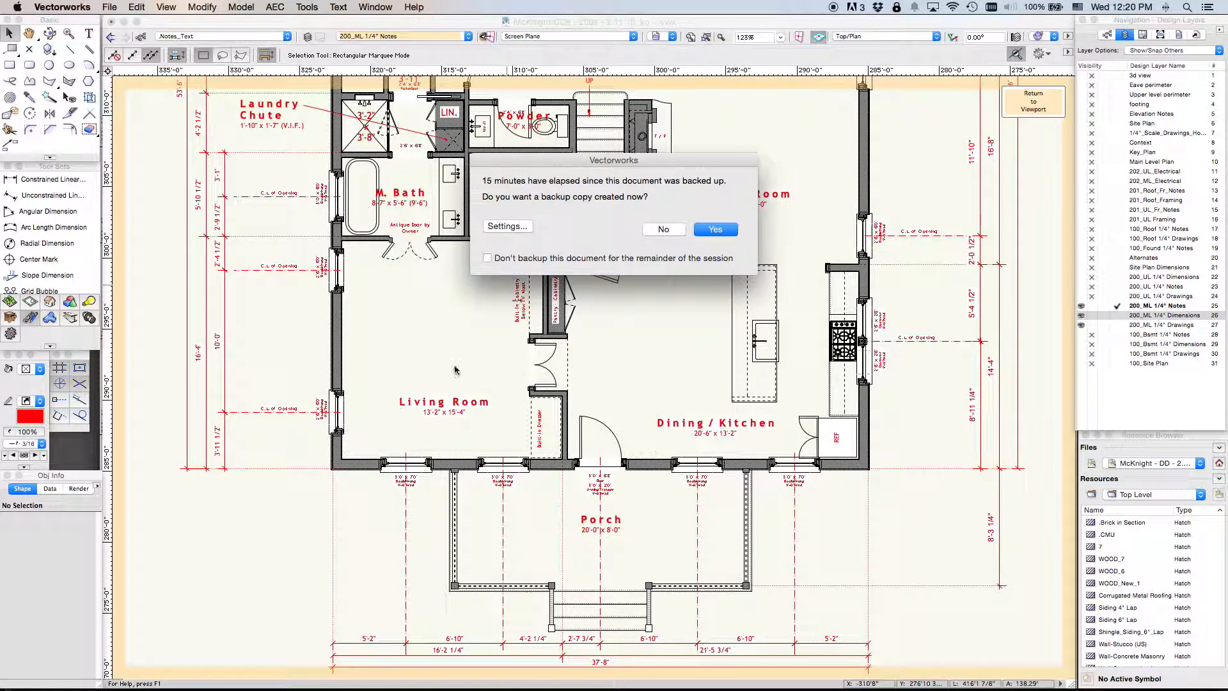
click(732, 227)
Paste the 101 key onto the window centerline, below the double hung note near the living room's outer front corner.
click(69, 34)
drag(346, 427, 479, 537)
click(6, 31)
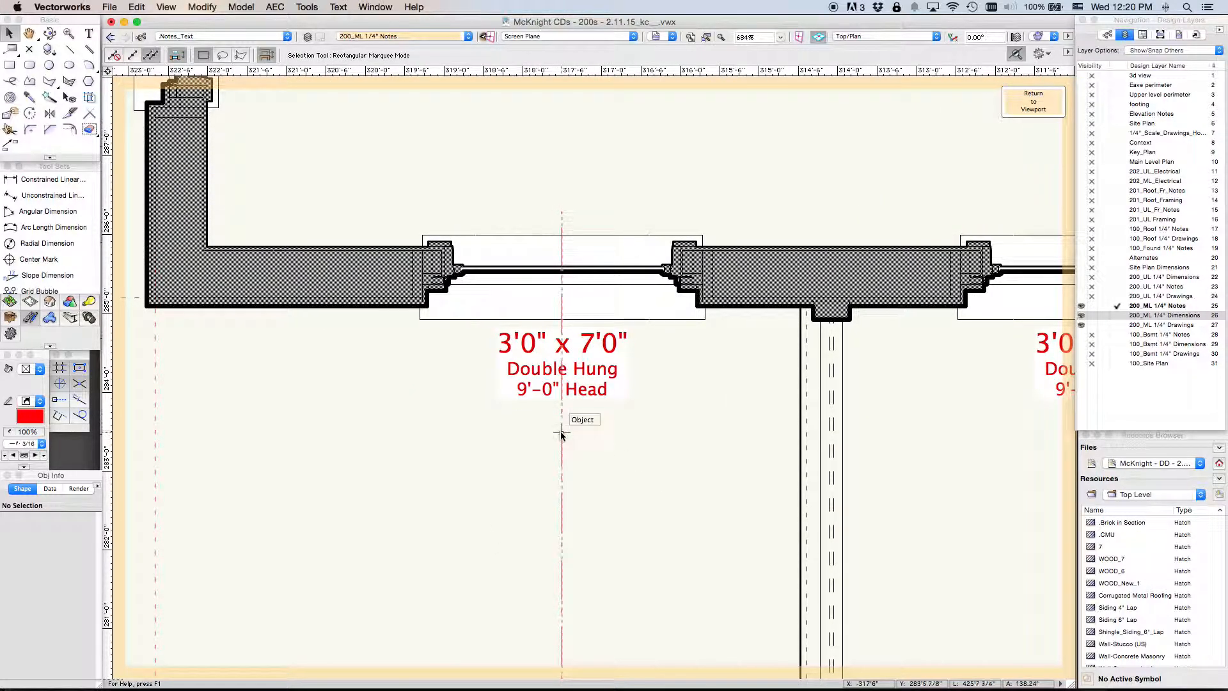
key(super+v)
click(634, 447)
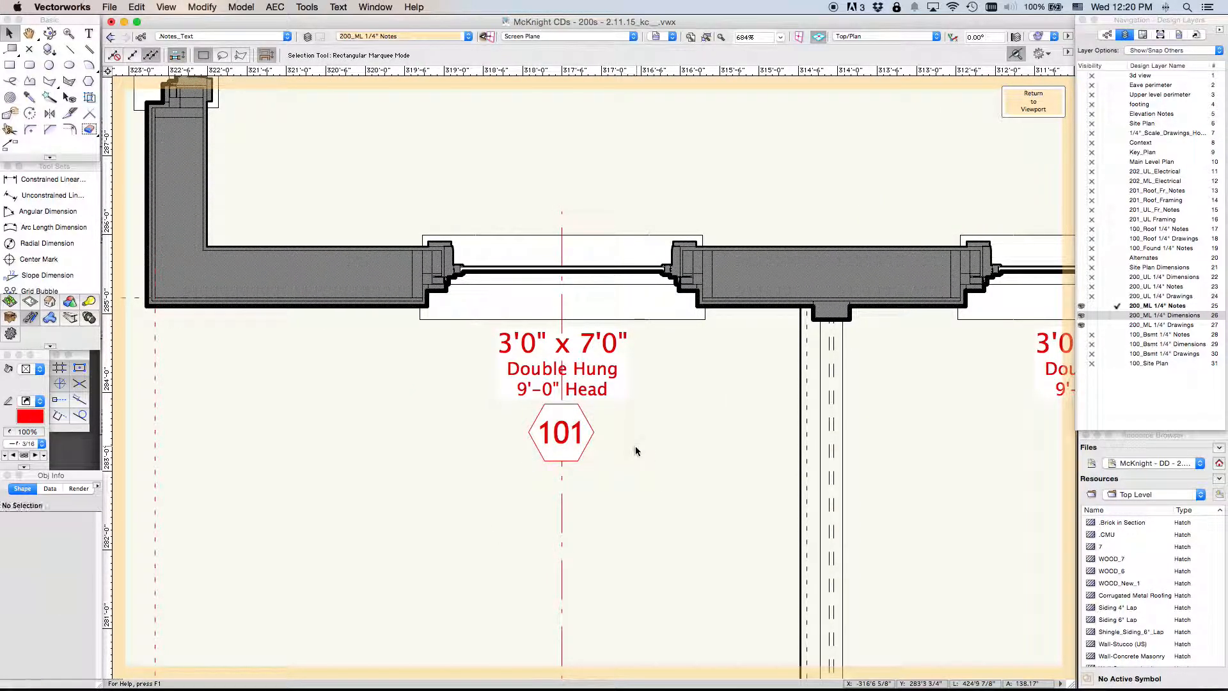
Duplicate the pasted 101 key onto the centerline of the adjacent front window, below its 3'0" x 7'0" Double Hung note.
scroll(635, 447, down, 2)
middle_drag(675, 525, 439, 560)
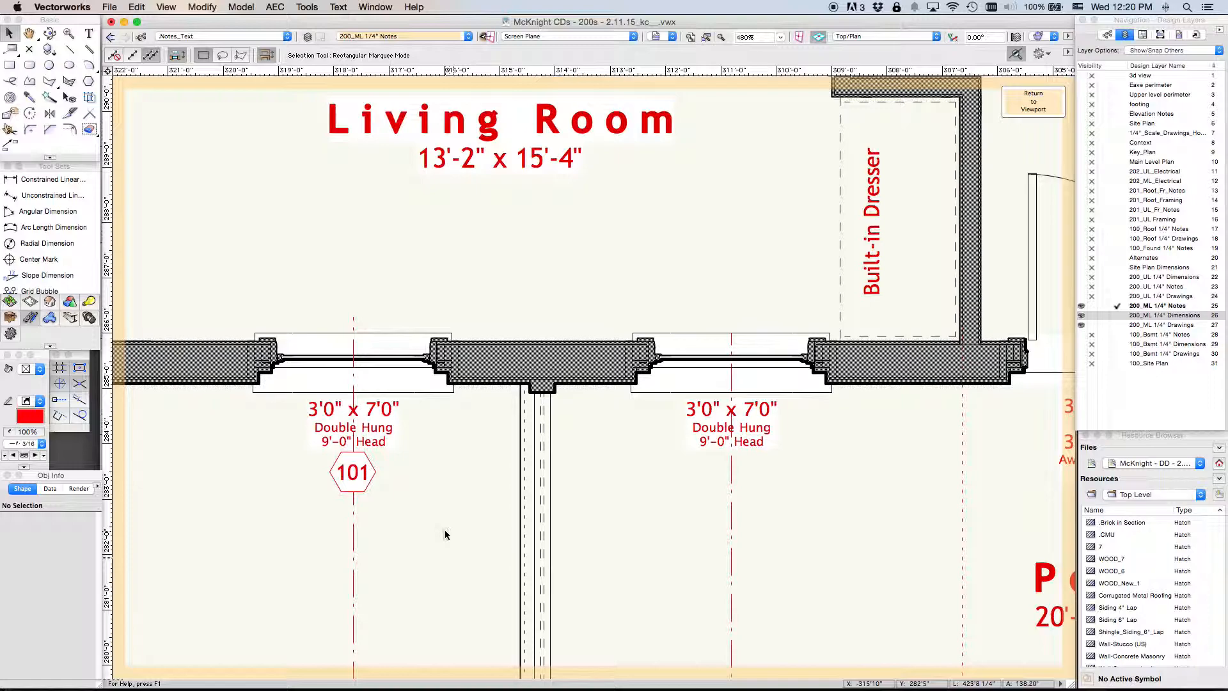
scroll(425, 478, down, 3)
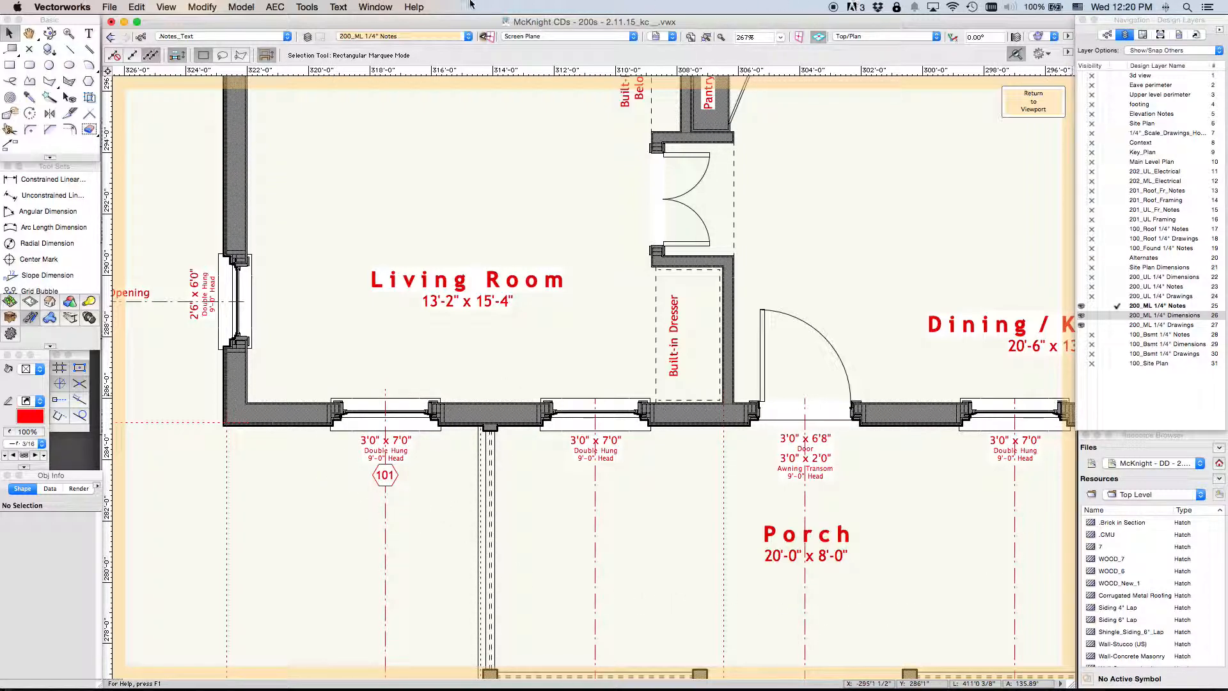
click(386, 475)
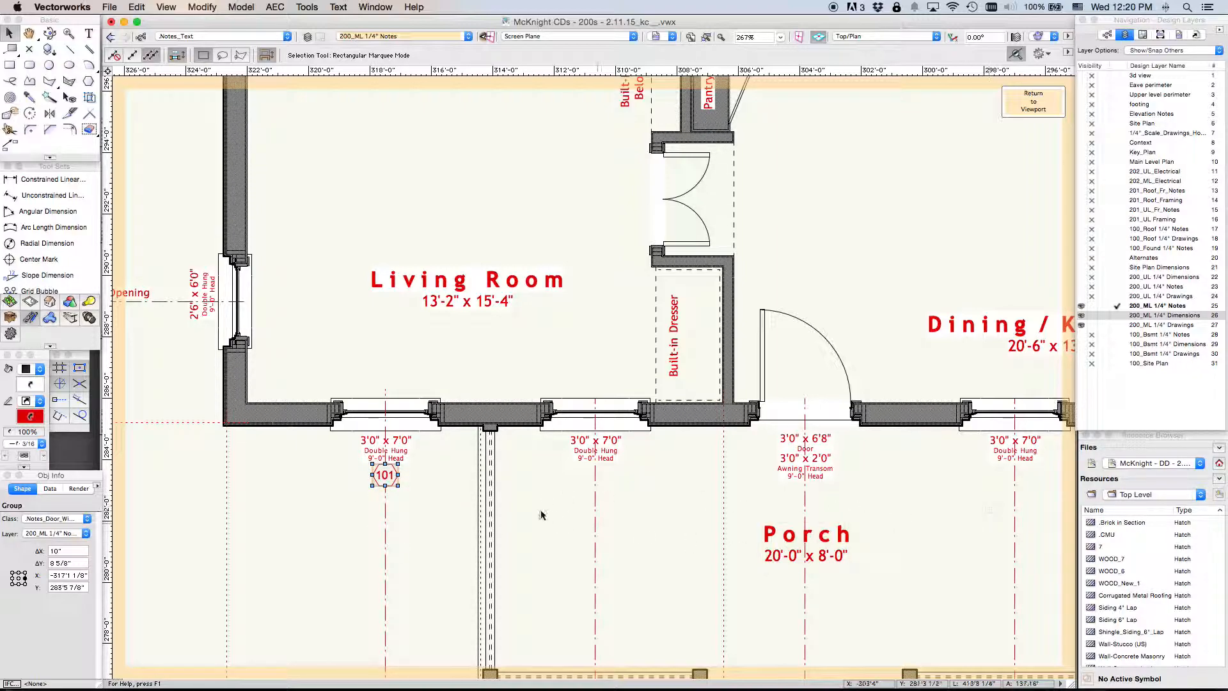
scroll(382, 505, up, 3)
click(452, 497)
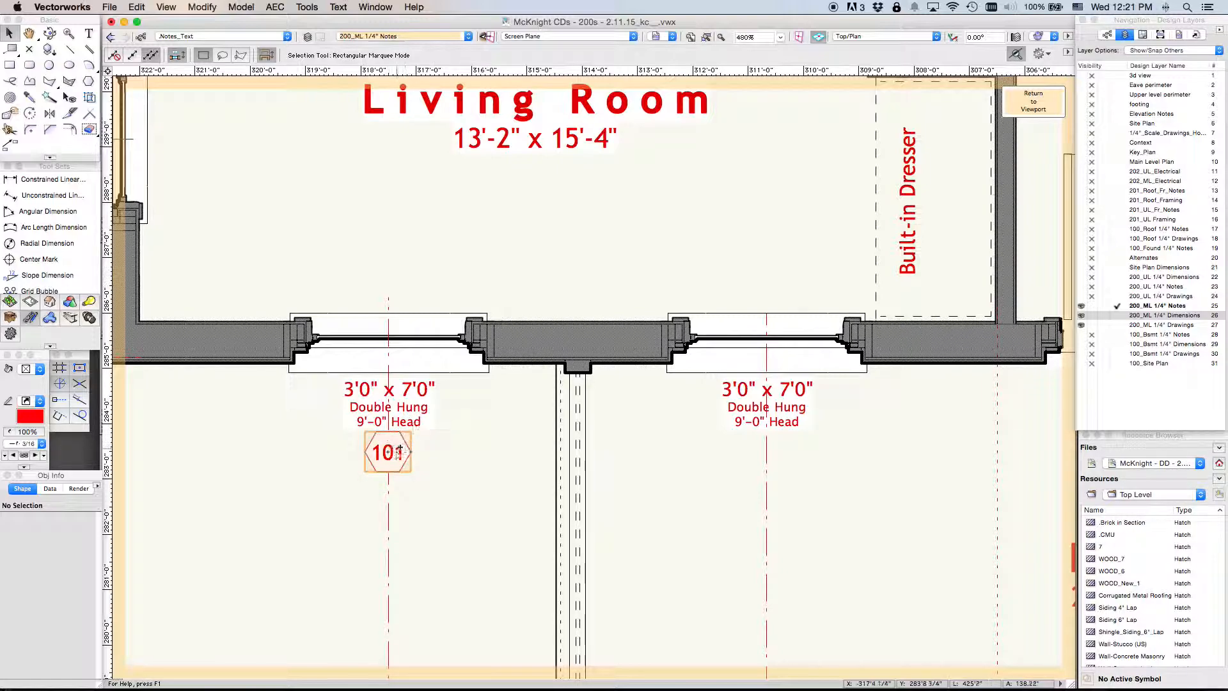
drag(388, 451, 767, 452)
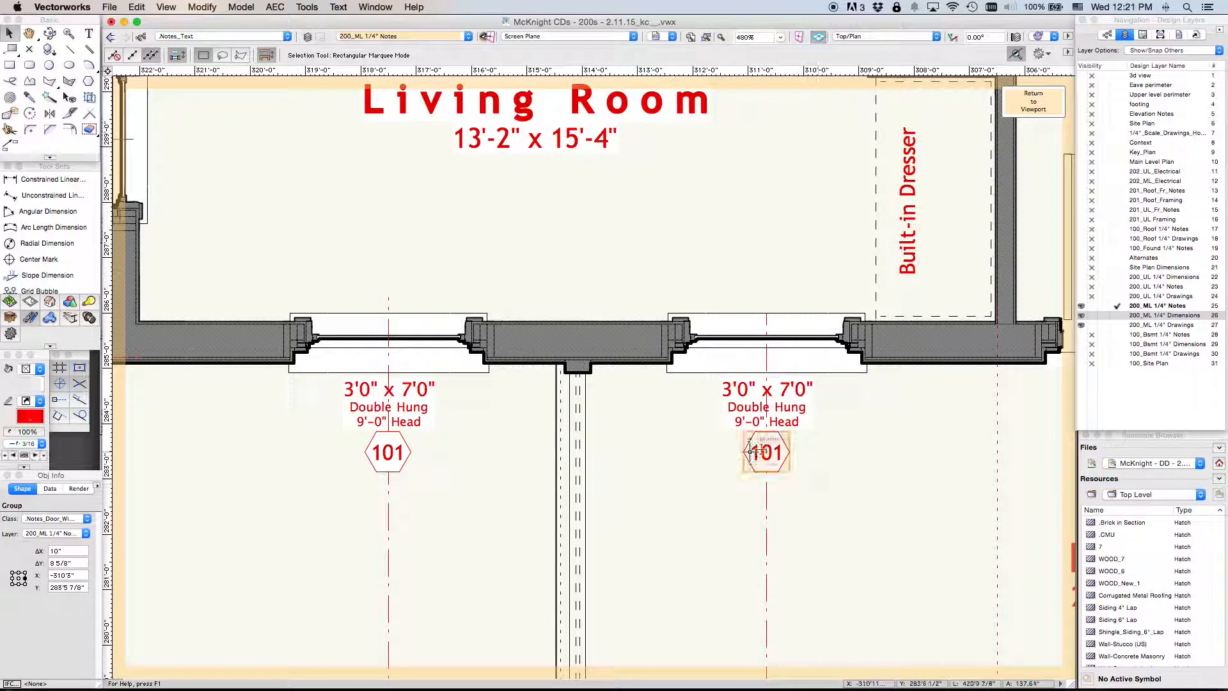
Renumber the duplicated window key below the second front window's double hung note as 102.
double_click(754, 452)
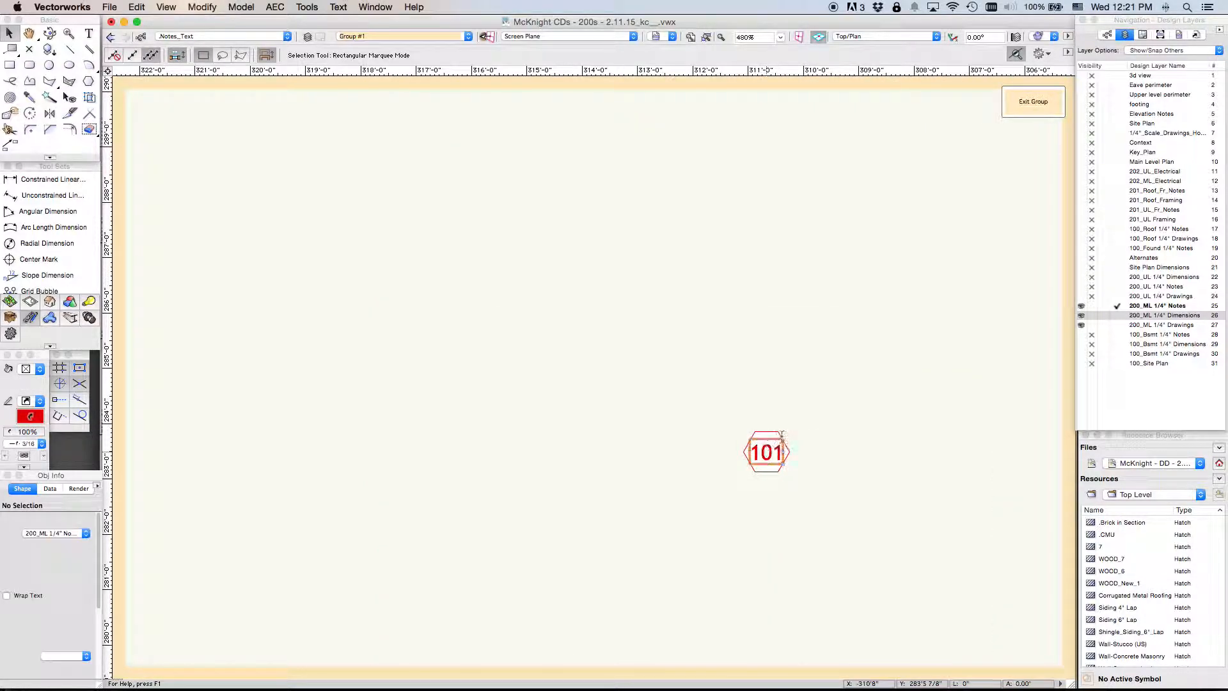
double_click(782, 438)
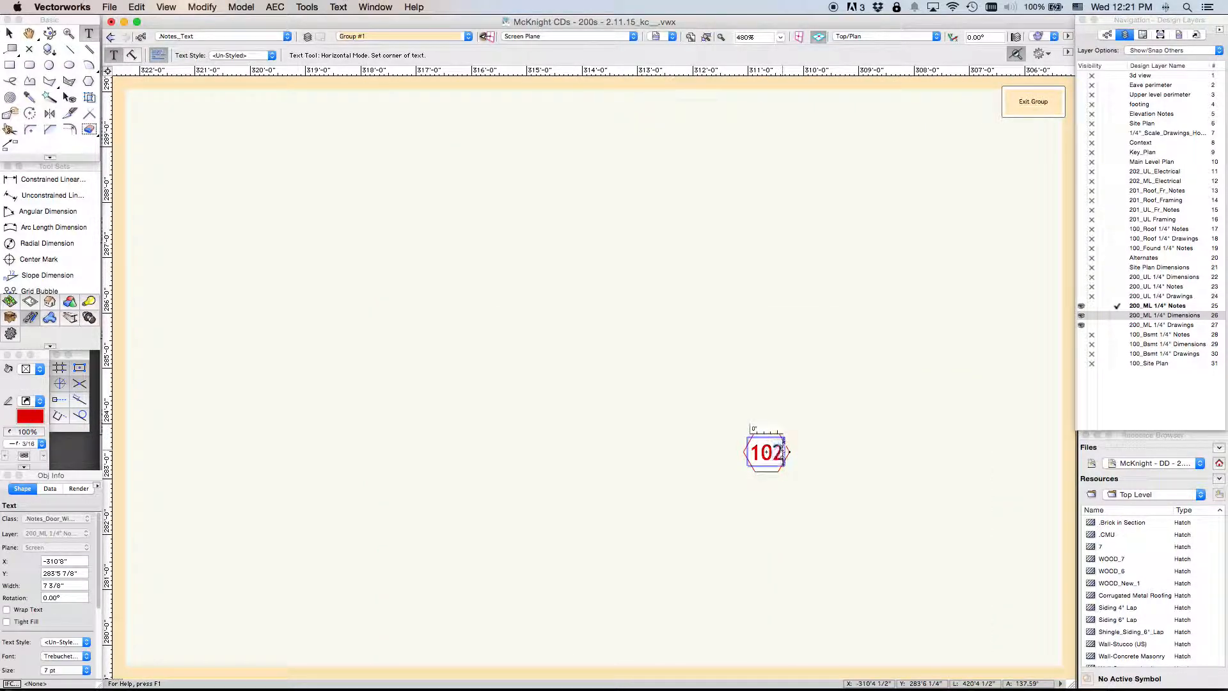
click(1024, 103)
click(9, 33)
click(876, 566)
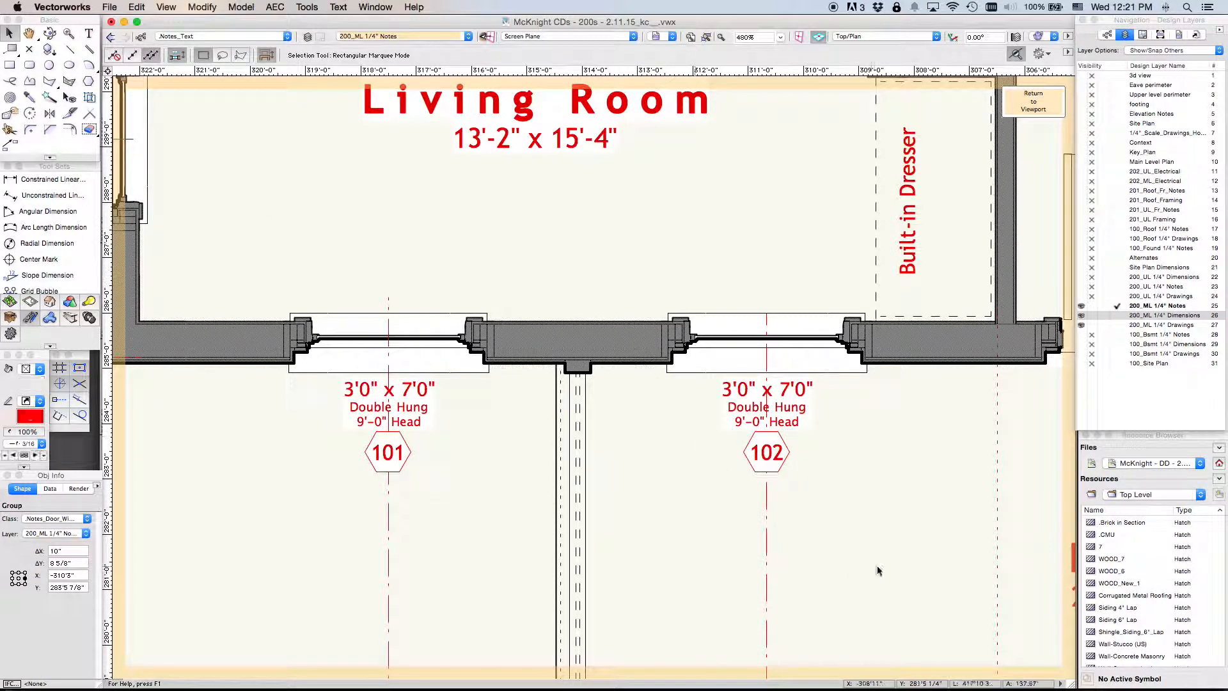
Duplicate the 102 key onto the front door centerline below the awning transom note and renumber the copy 103.
middle_drag(877, 567, 458, 535)
scroll(467, 534, down, 1)
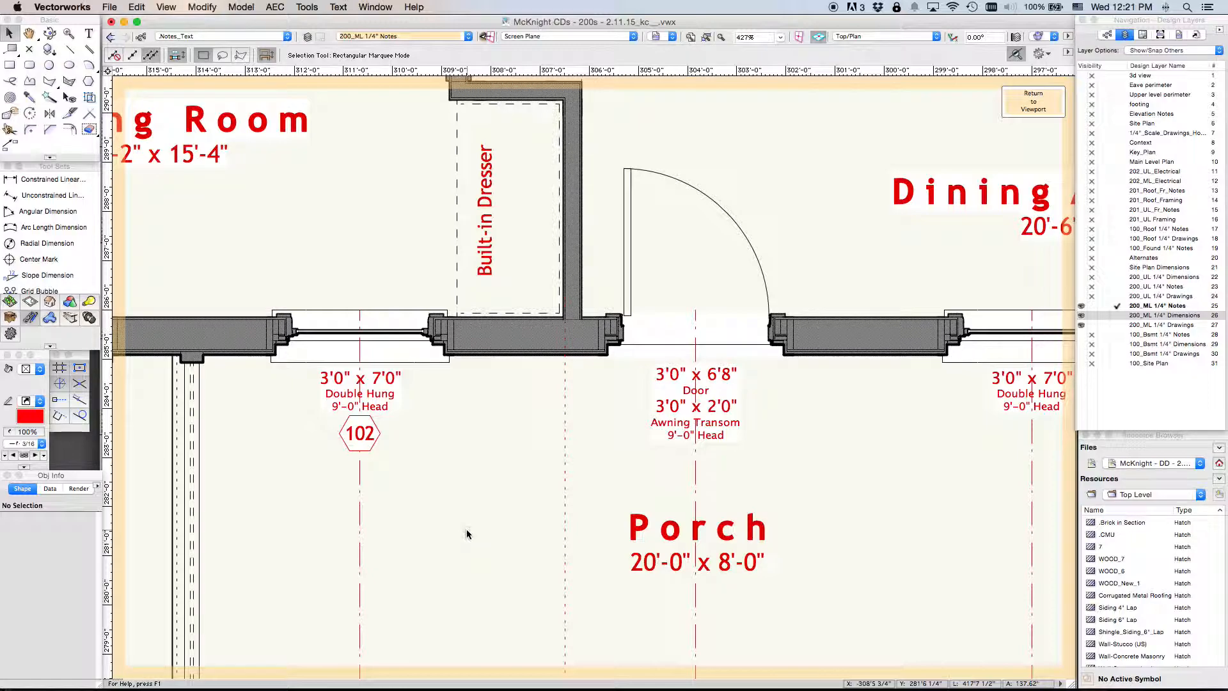
middle_drag(451, 475, 509, 503)
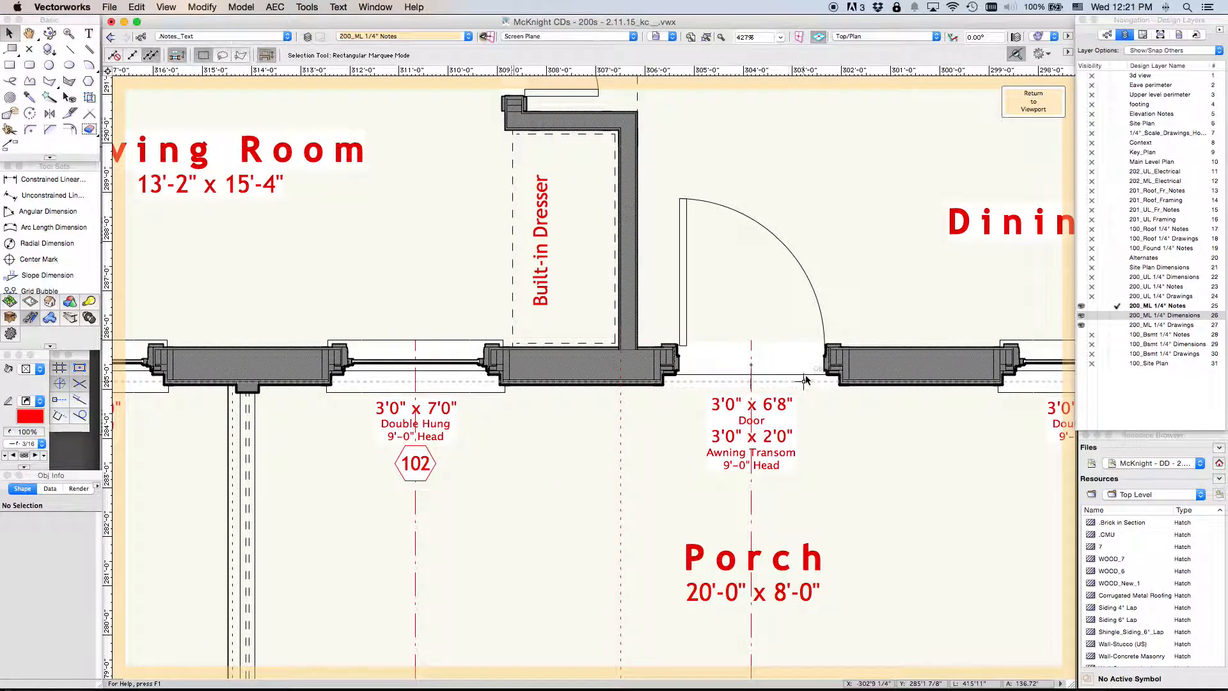
drag(417, 462, 761, 504)
double_click(761, 504)
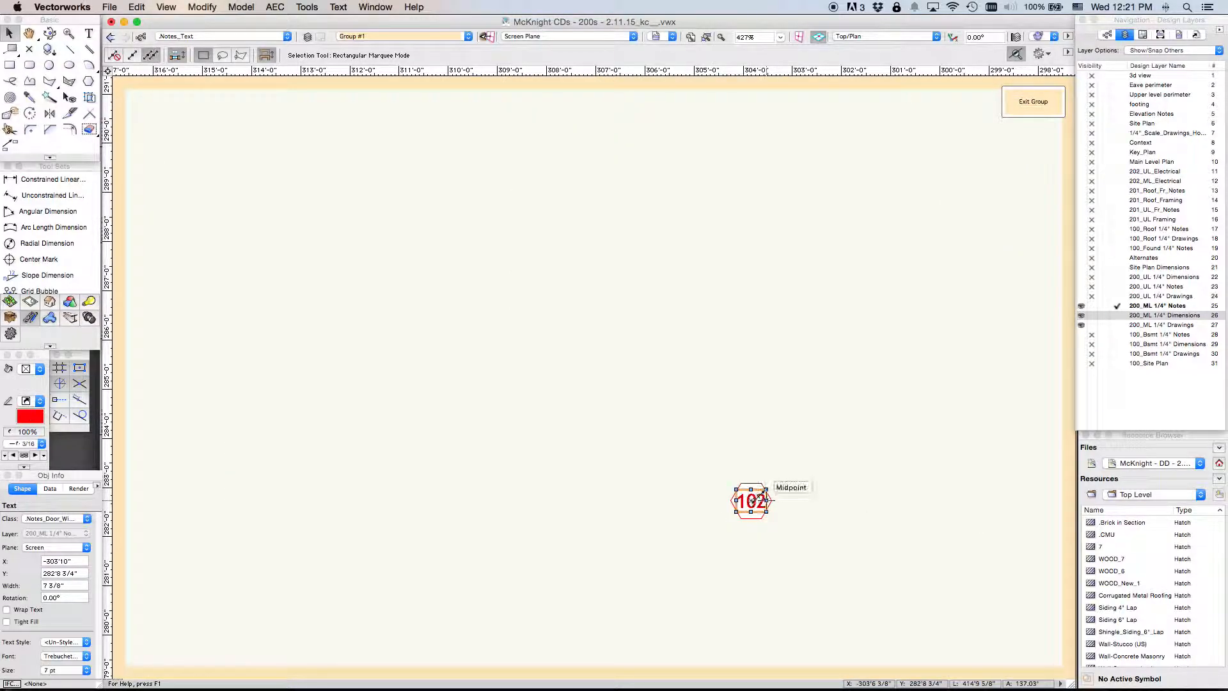
double_click(756, 503)
text(103)
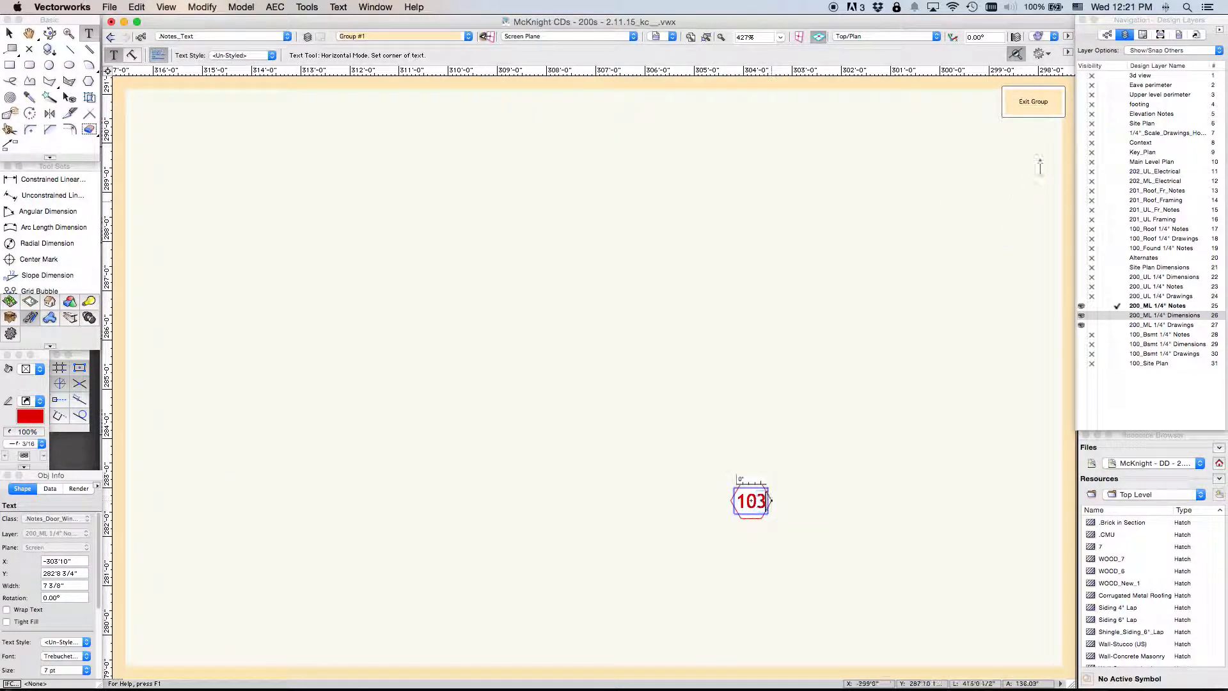
click(1031, 101)
drag(845, 510, 718, 471)
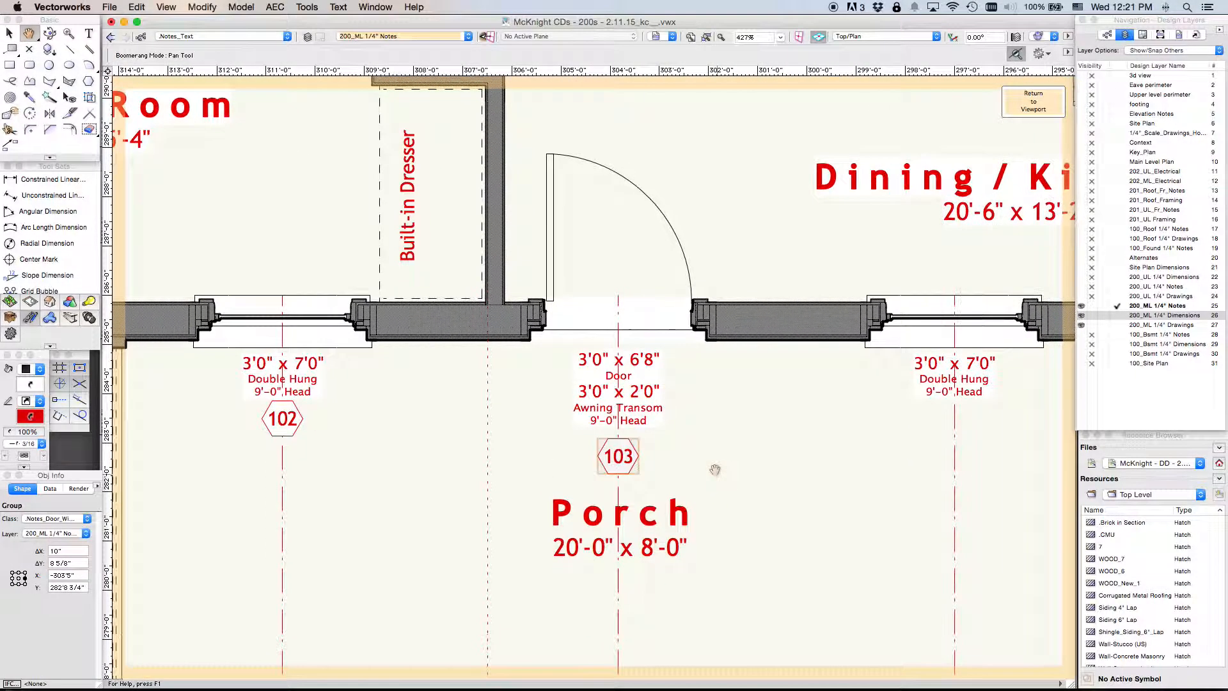
click(715, 472)
click(10, 34)
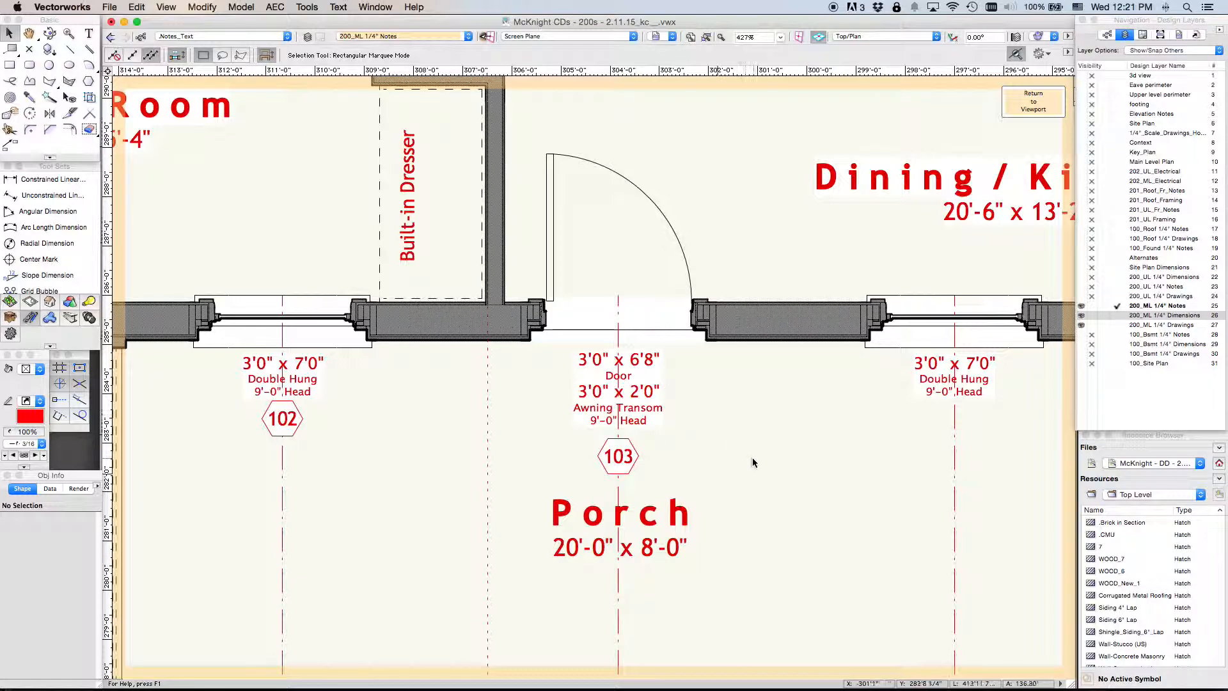
Copy the circular 101 door key from the front door opening of the reference plan.
scroll(756, 449, down, 1)
scroll(756, 449, down, 5)
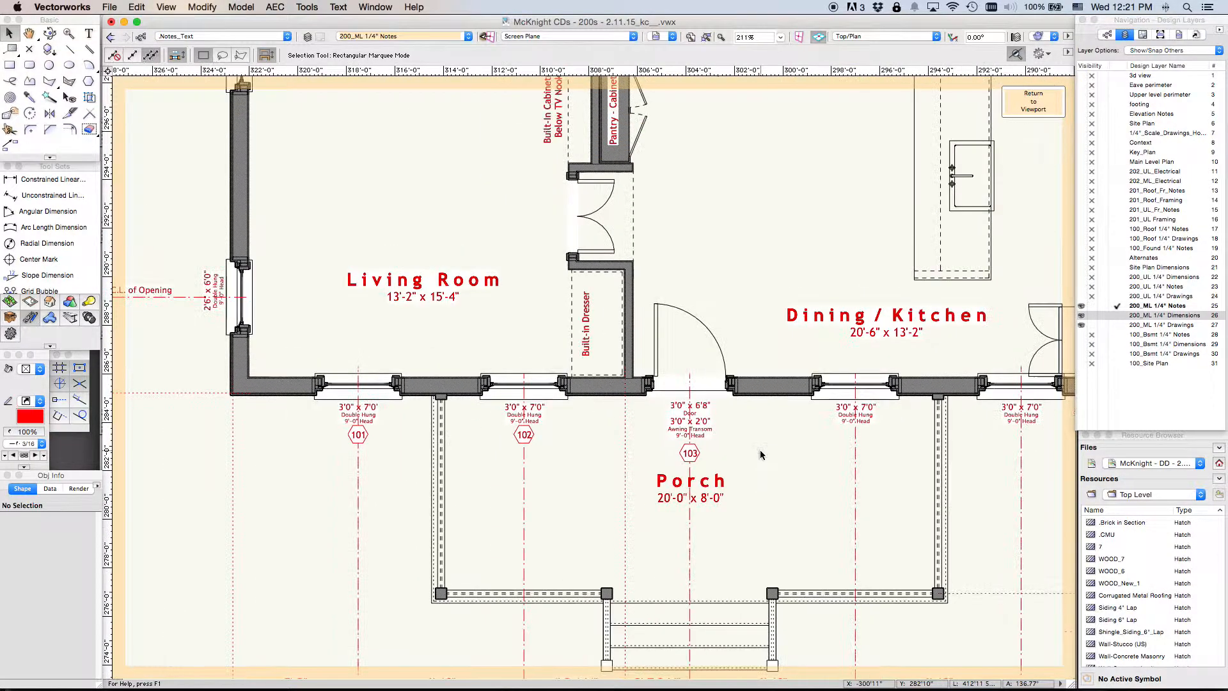
key(Up)
key(Up)
key(Up)
key(Up)
key(Up)
key(Up)
scroll(774, 503, down, 2)
key(Up)
key(Up)
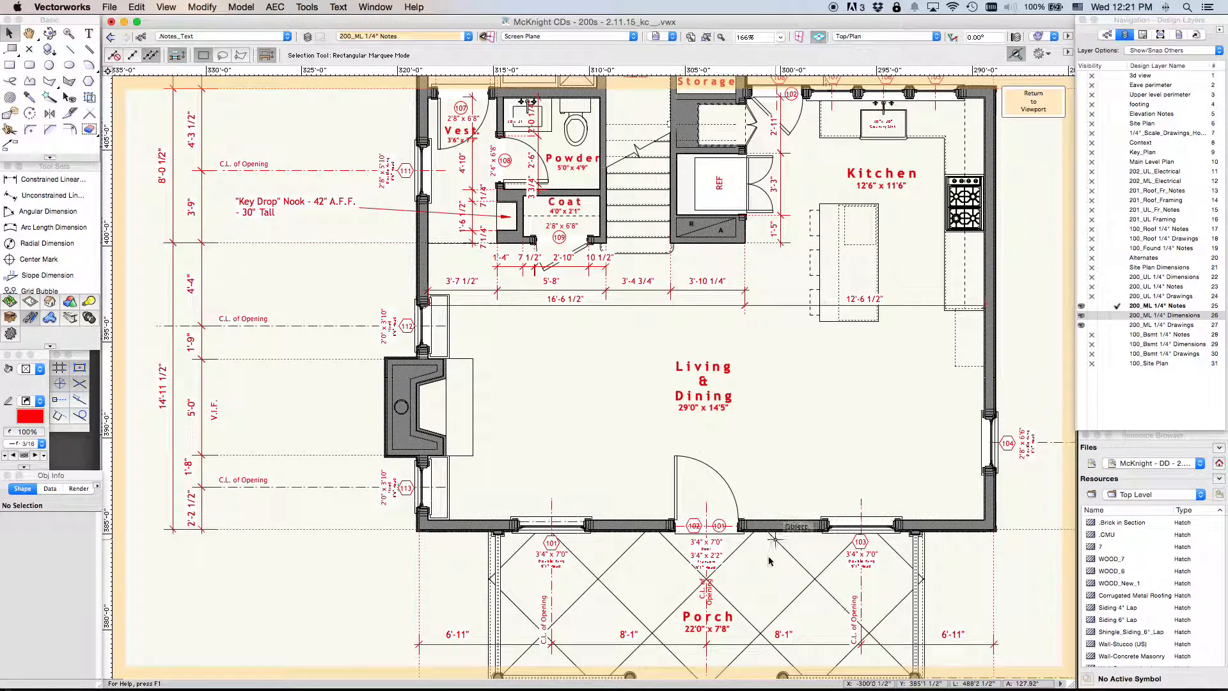
scroll(752, 543, up, 12)
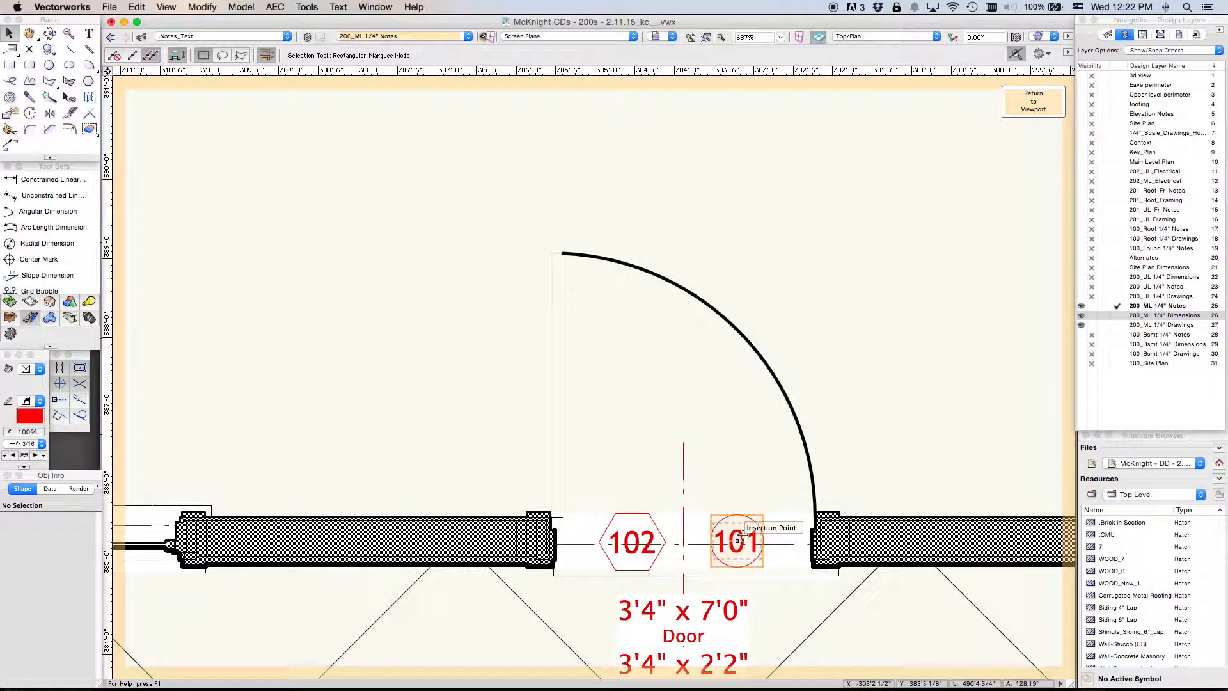
scroll(738, 540, down, 3)
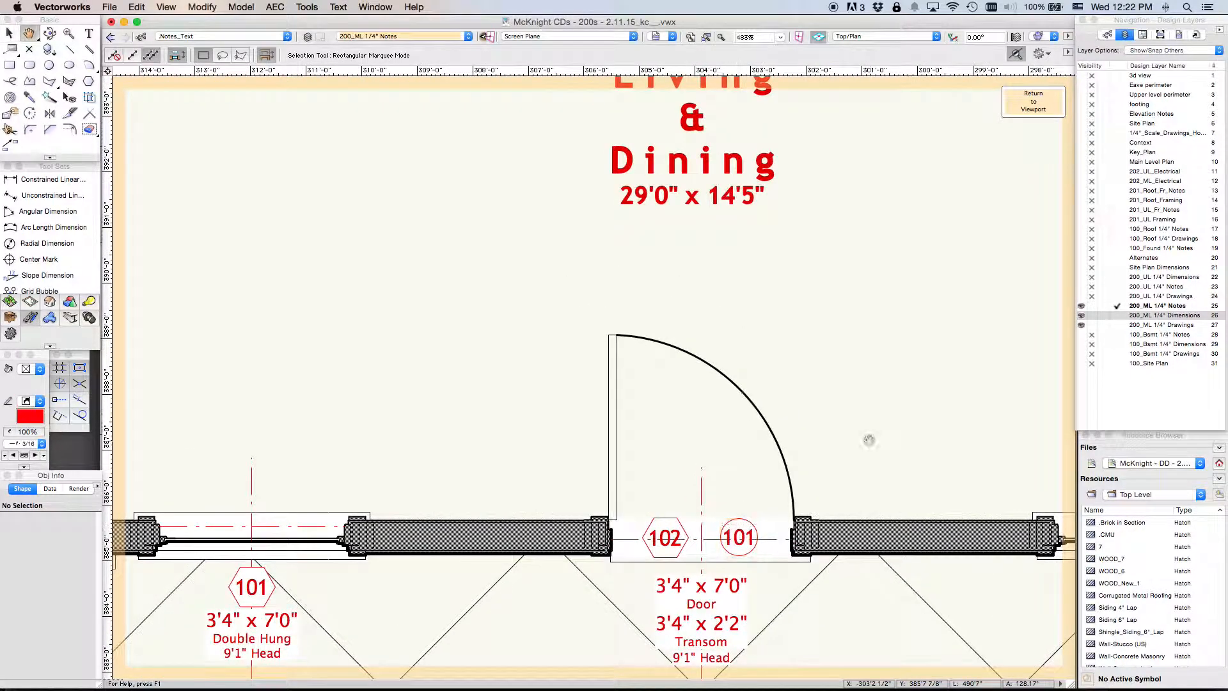
drag(803, 469, 618, 311)
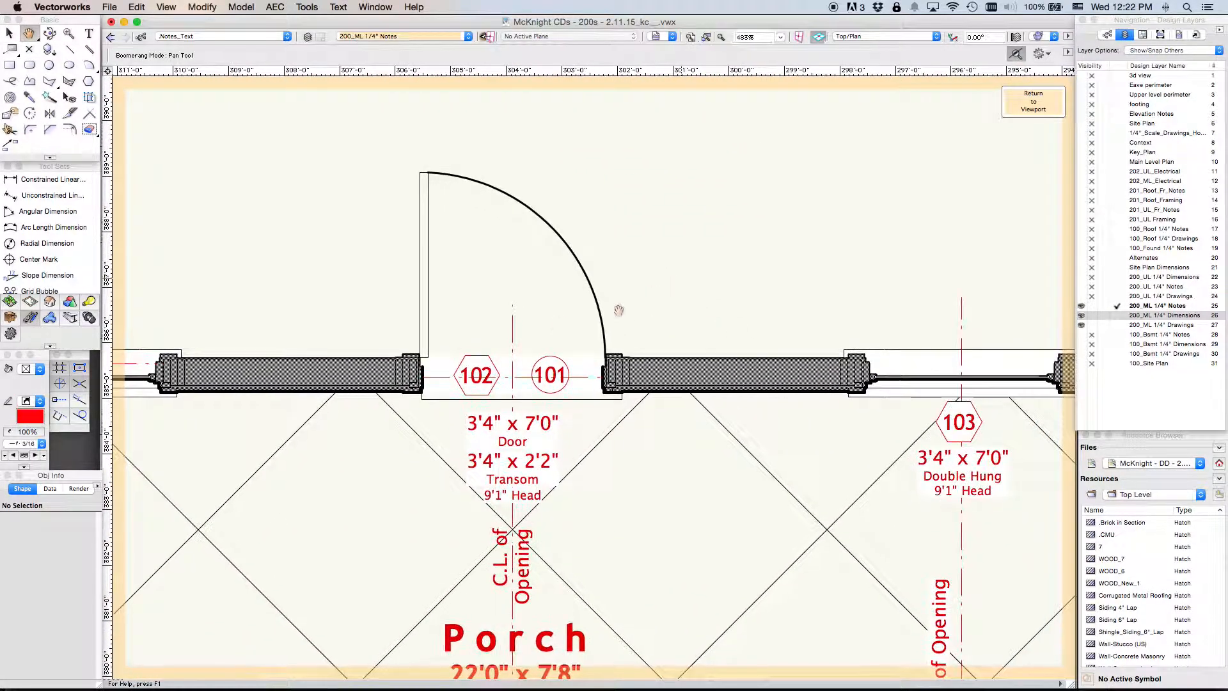
click(551, 365)
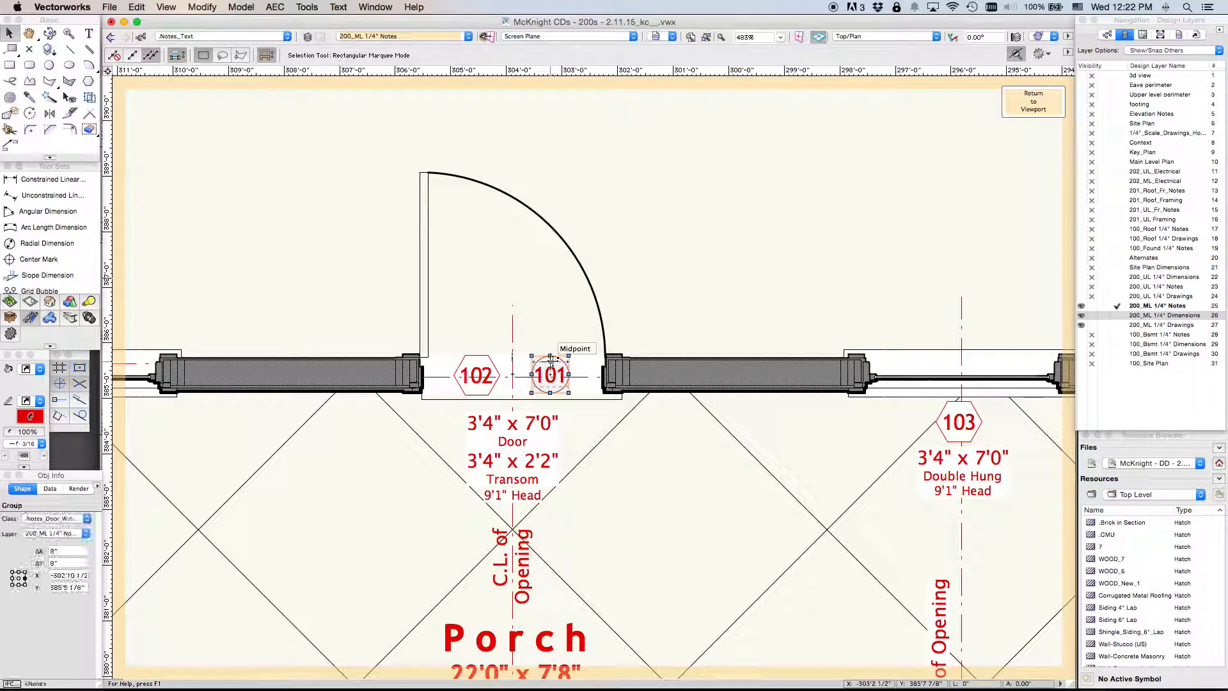
click(652, 285)
Paste the circular 101 door key at the midpoint of the McKnight plan's front door opening, between the built-in dresser and dining area.
scroll(655, 288, down, 3)
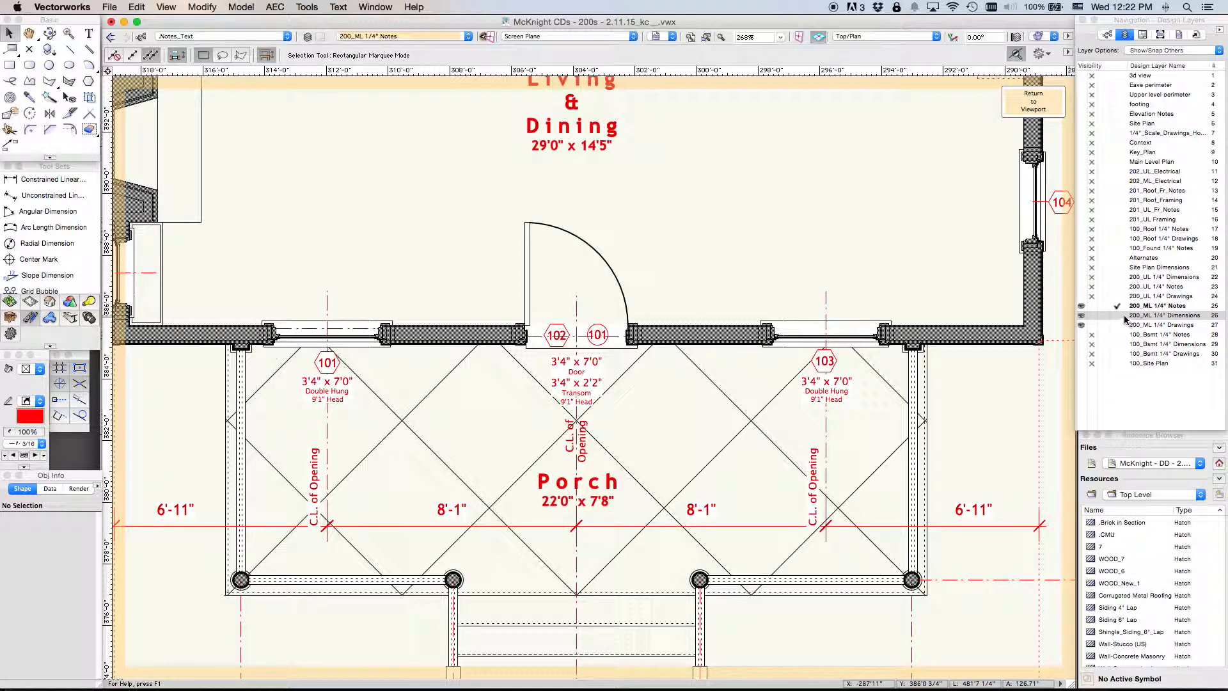
scroll(843, 252, down, 3)
scroll(832, 260, down, 15)
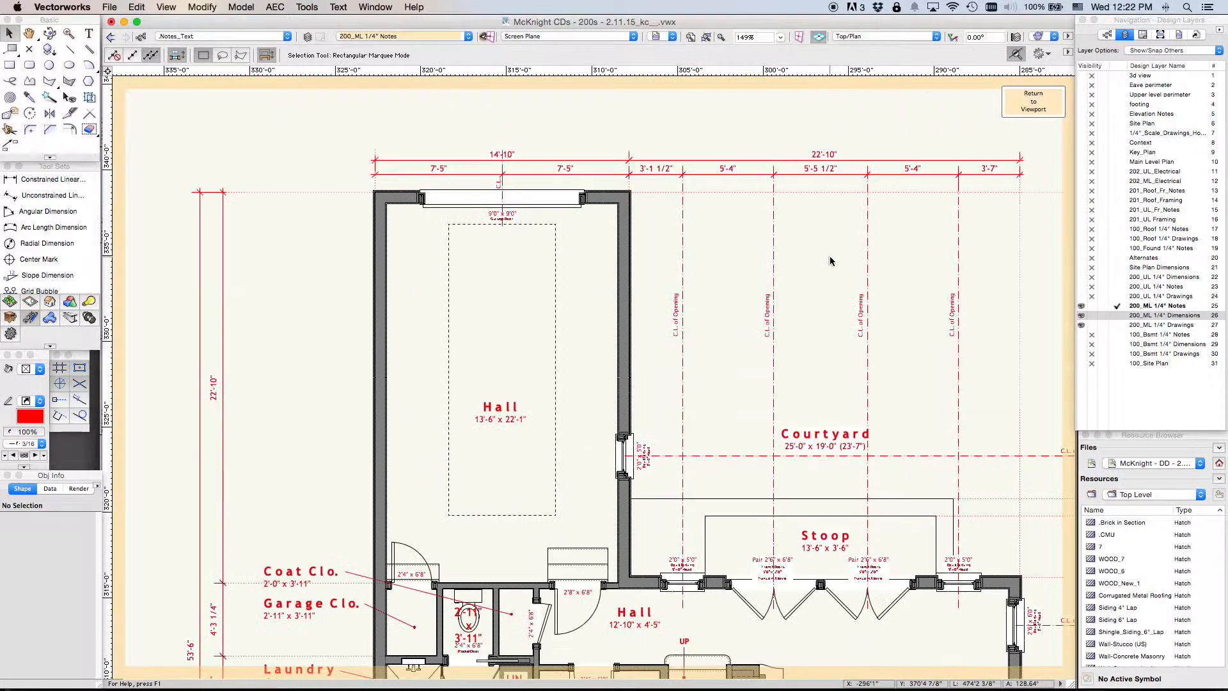
scroll(710, 530, up, 7)
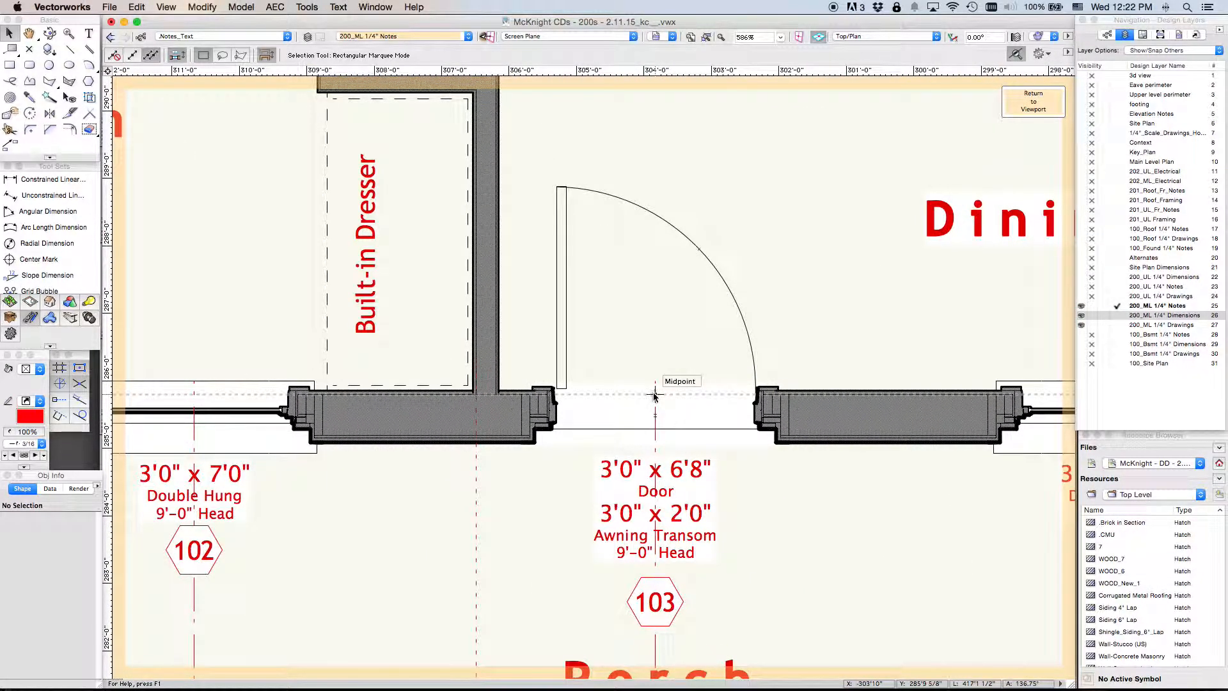
click(655, 394)
key(super+v)
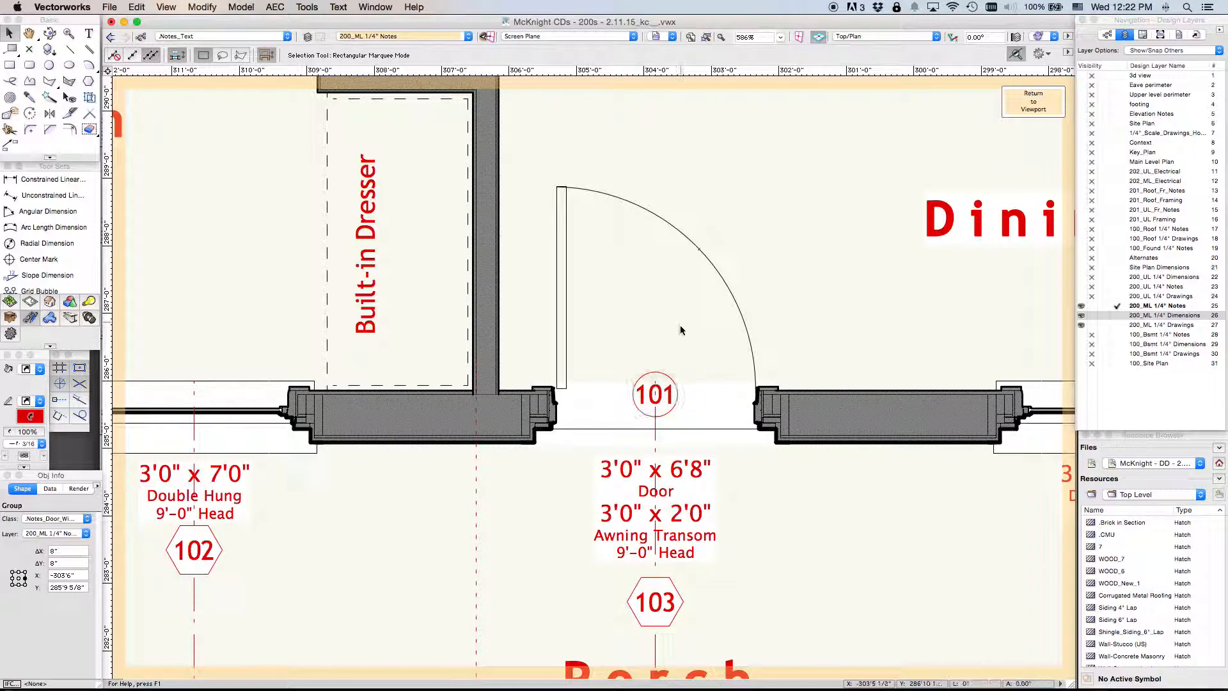
click(680, 328)
Copy the 101 door key onto the centerline of the stoop's French door pair farther from the Hall, and renumber the copy 102.
scroll(676, 382, down, 10)
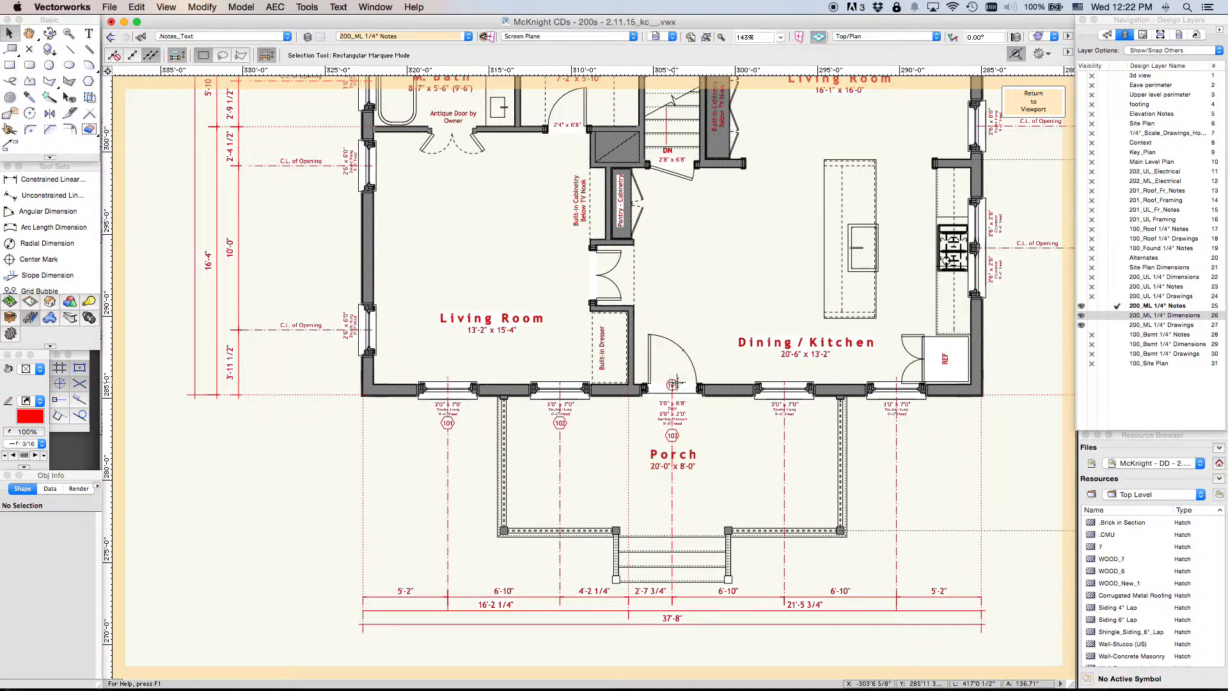
middle_drag(721, 288, 618, 464)
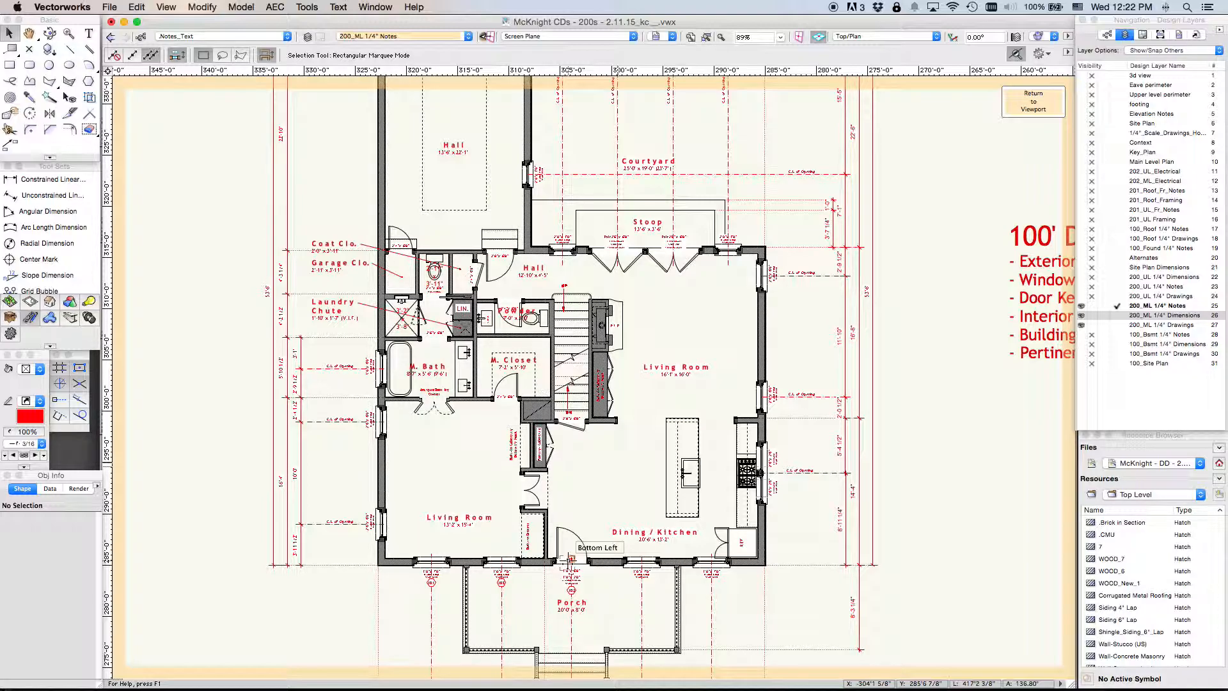
scroll(570, 557, up, 4)
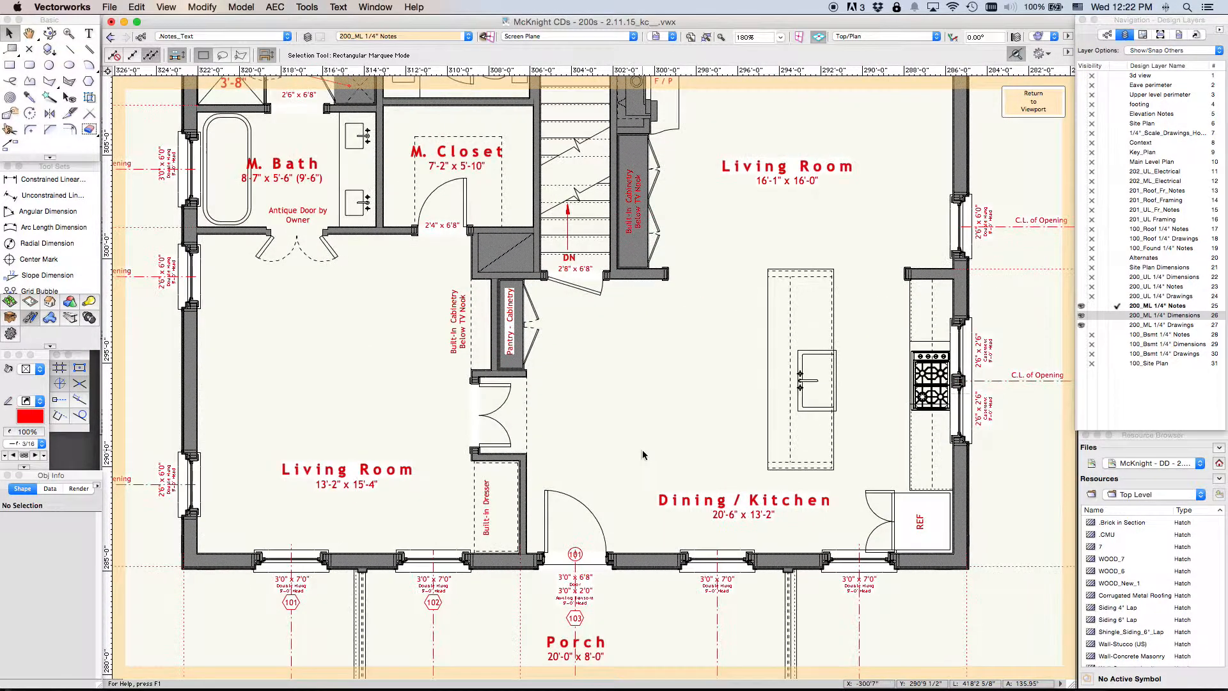
click(576, 554)
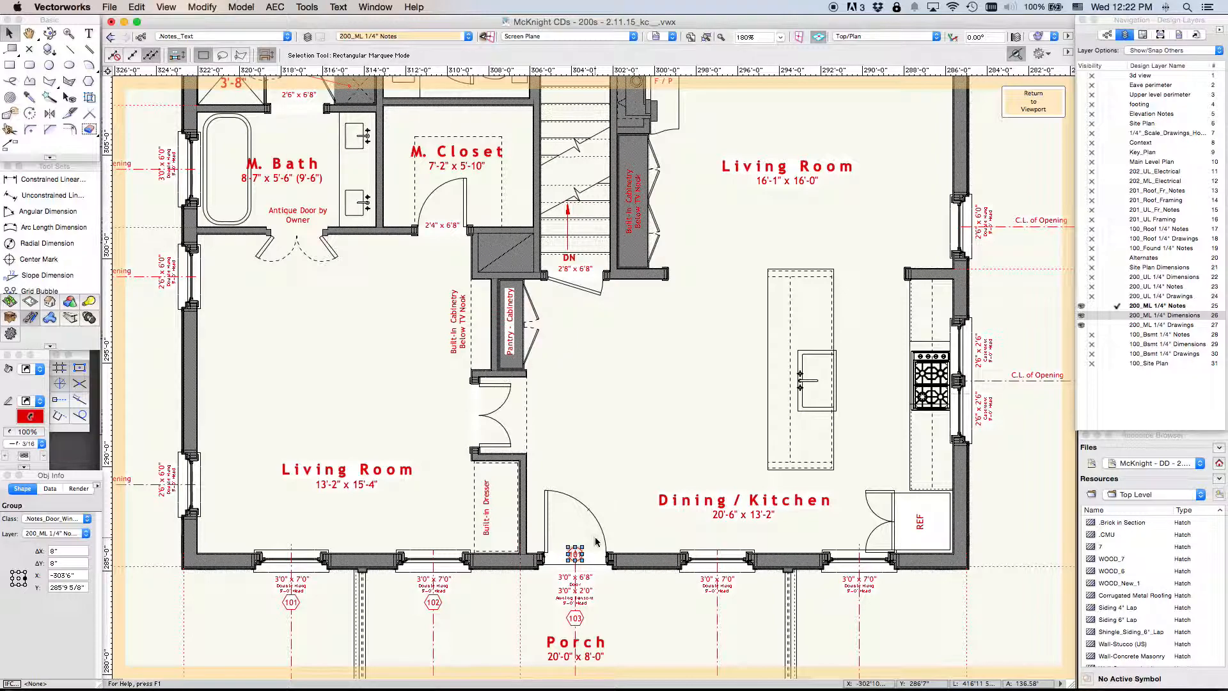
click(601, 473)
drag(642, 439, 579, 474)
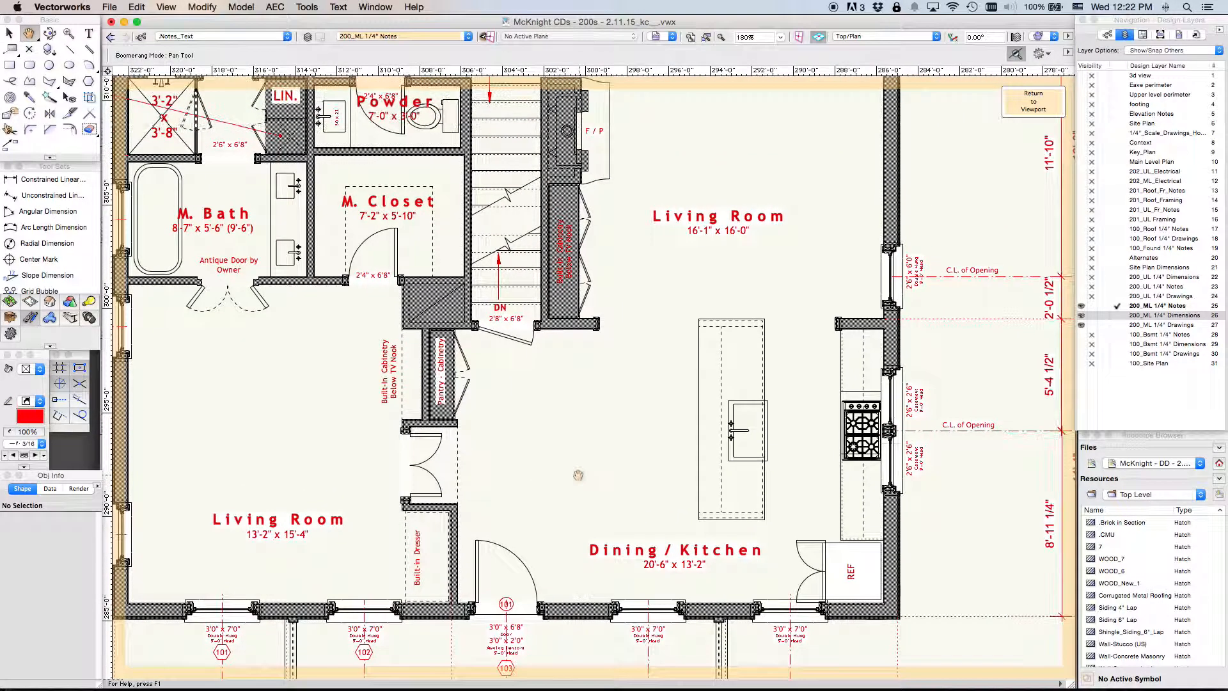
scroll(578, 474, down, 1)
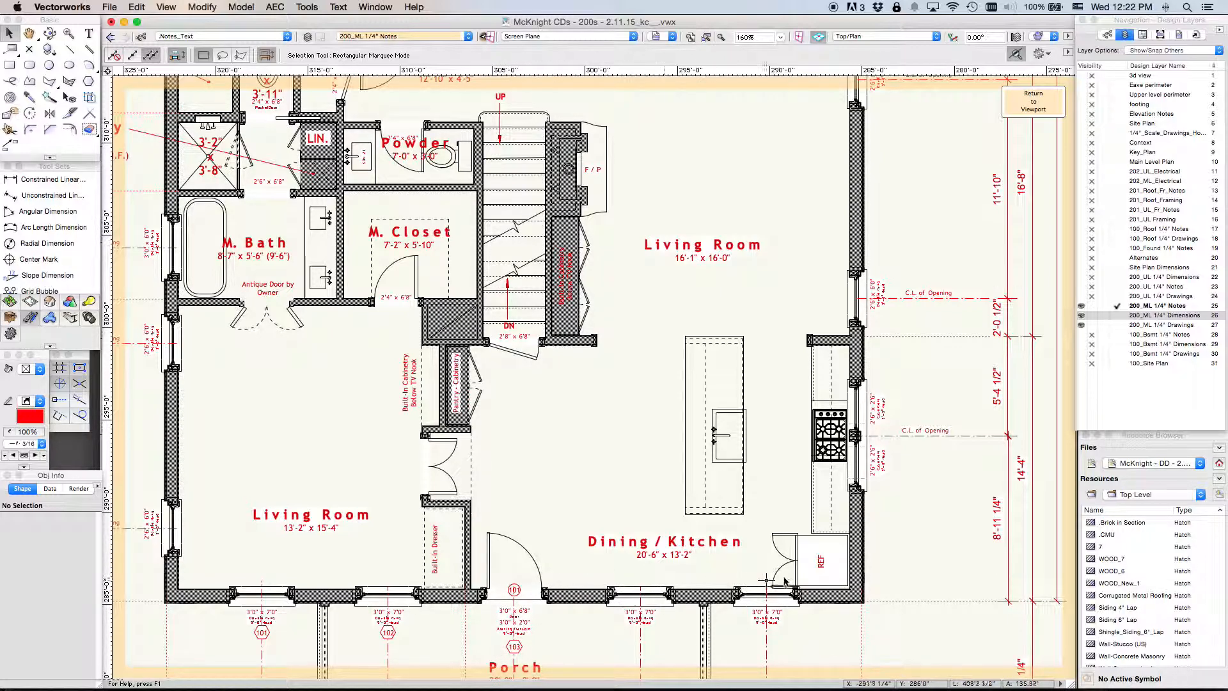
middle_drag(749, 128, 743, 325)
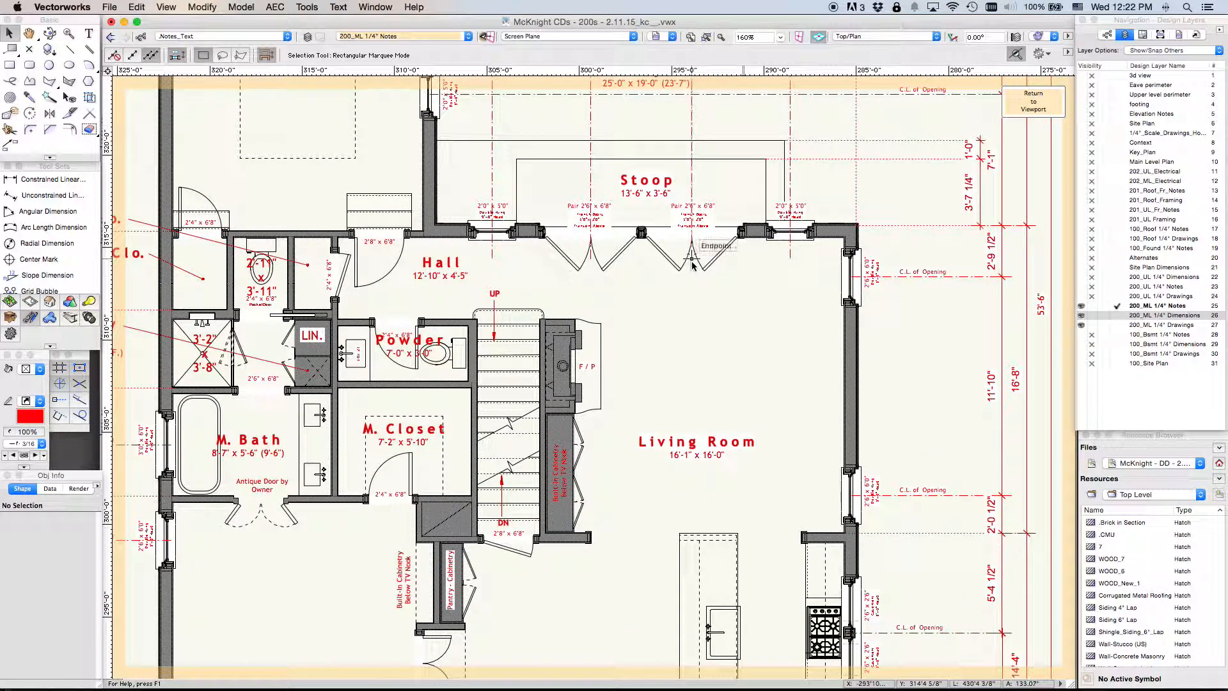
scroll(692, 266, up, 5)
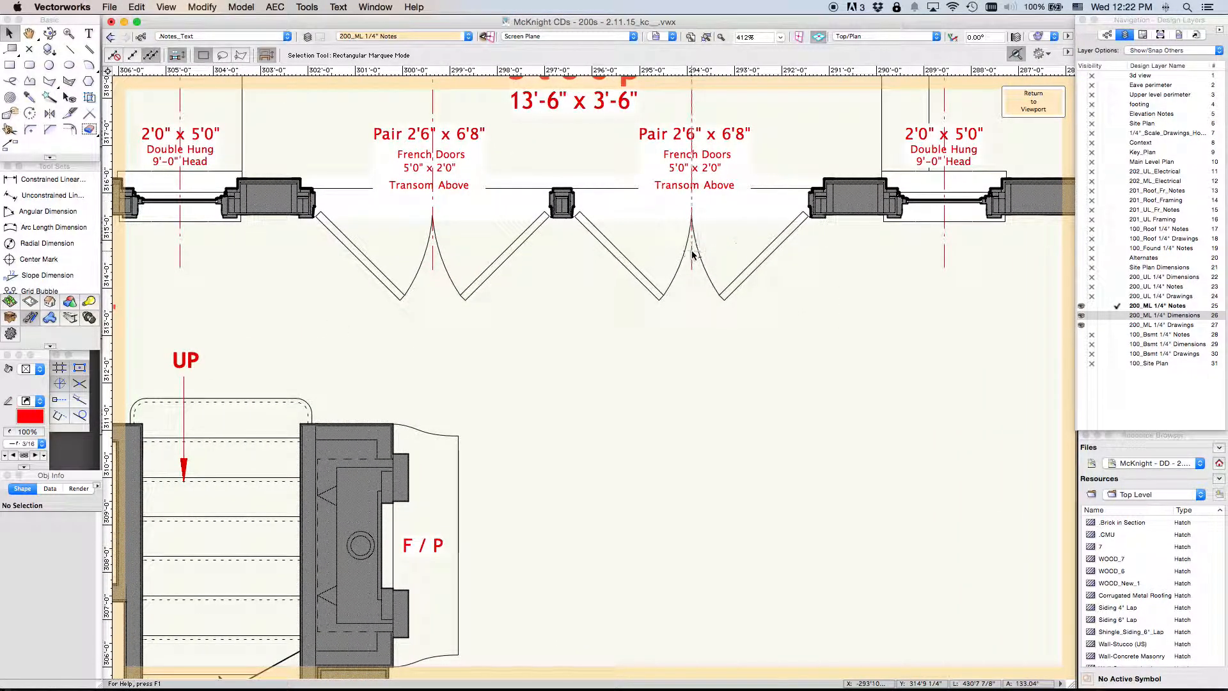
double_click(692, 251)
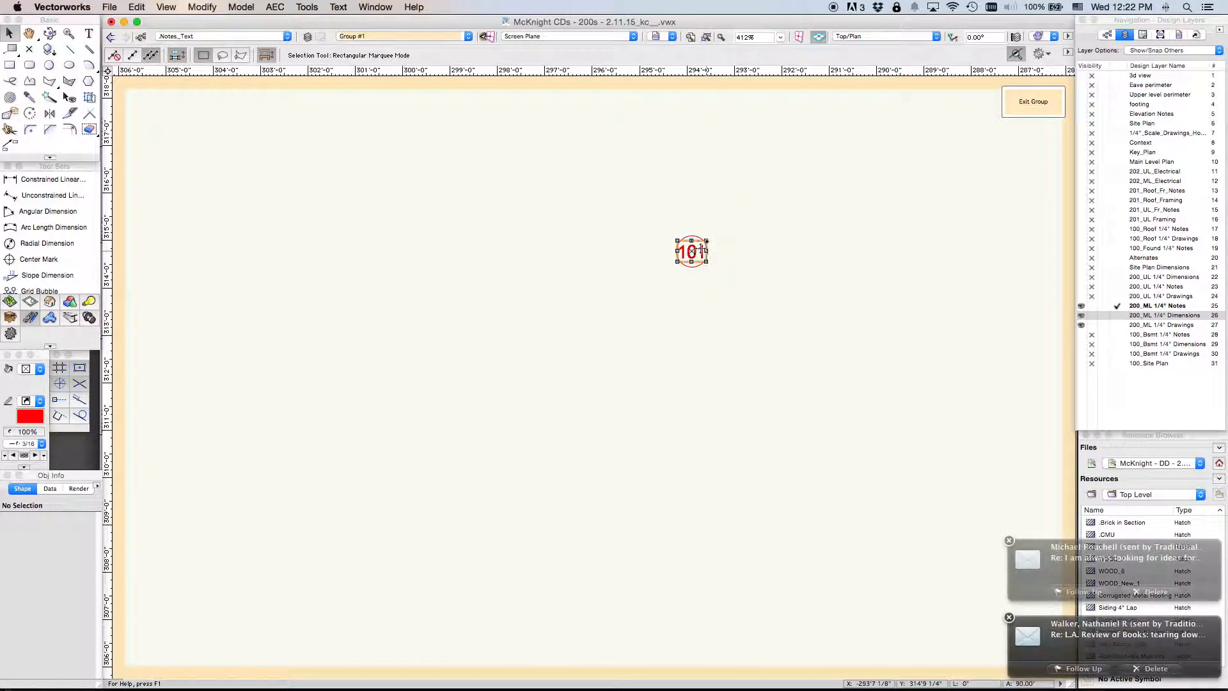
double_click(701, 250)
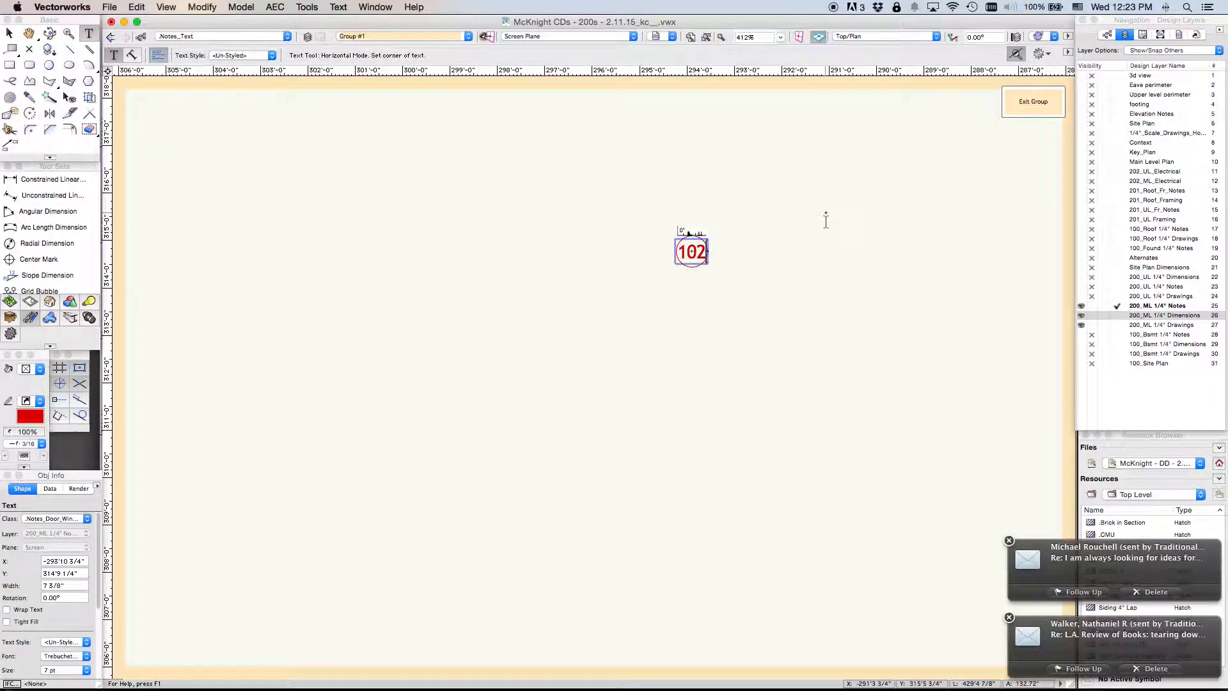
click(1033, 101)
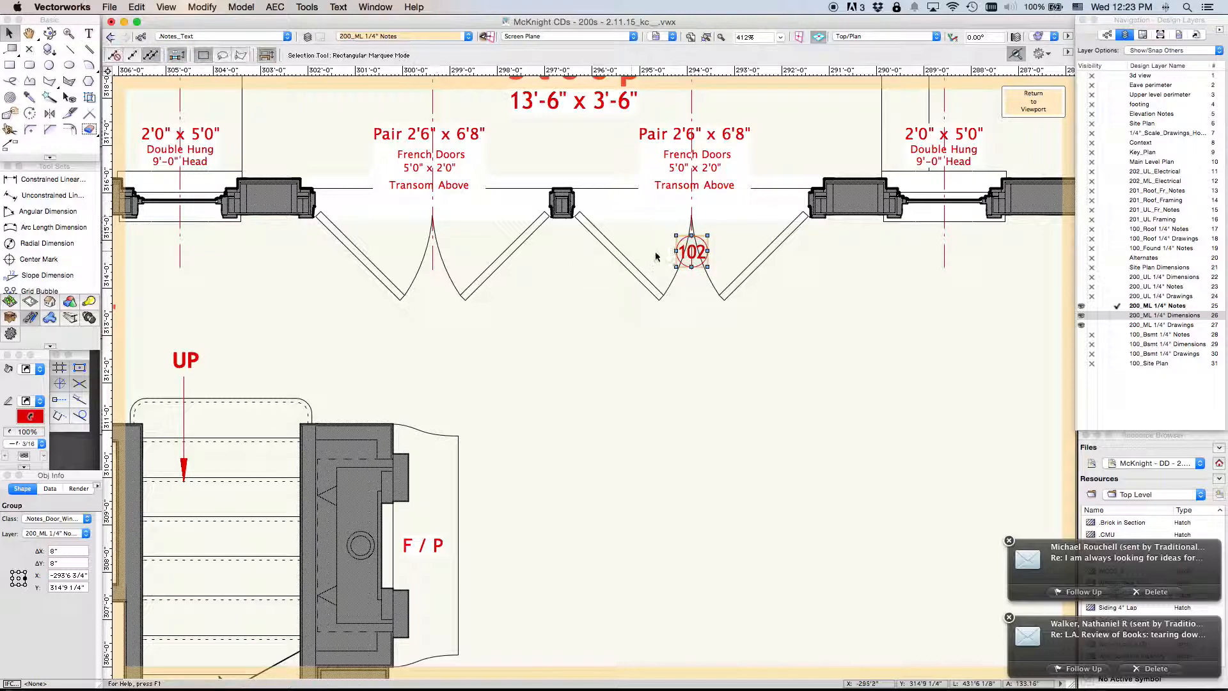
Duplicate the 102 door key onto the centerline of the French door pair nearer the Hall and renumber the copy 103.
drag(679, 243, 419, 243)
double_click(440, 250)
double_click(442, 251)
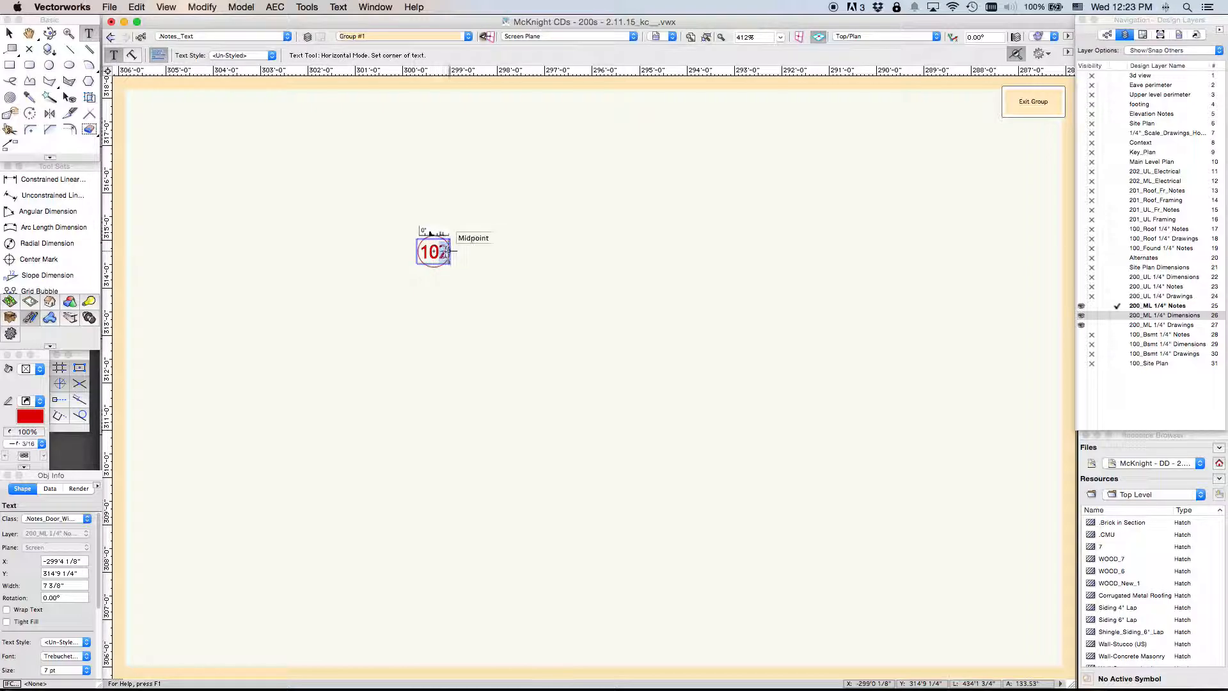
click(1033, 101)
Duplicate the 103 door key below the Hall's 2'8" x 6'8" door note and renumber the copy 104.
mouse_move(348, 292)
mouse_down()
mouse_move(515, 346)
mouse_move(732, 360)
mouse_up()
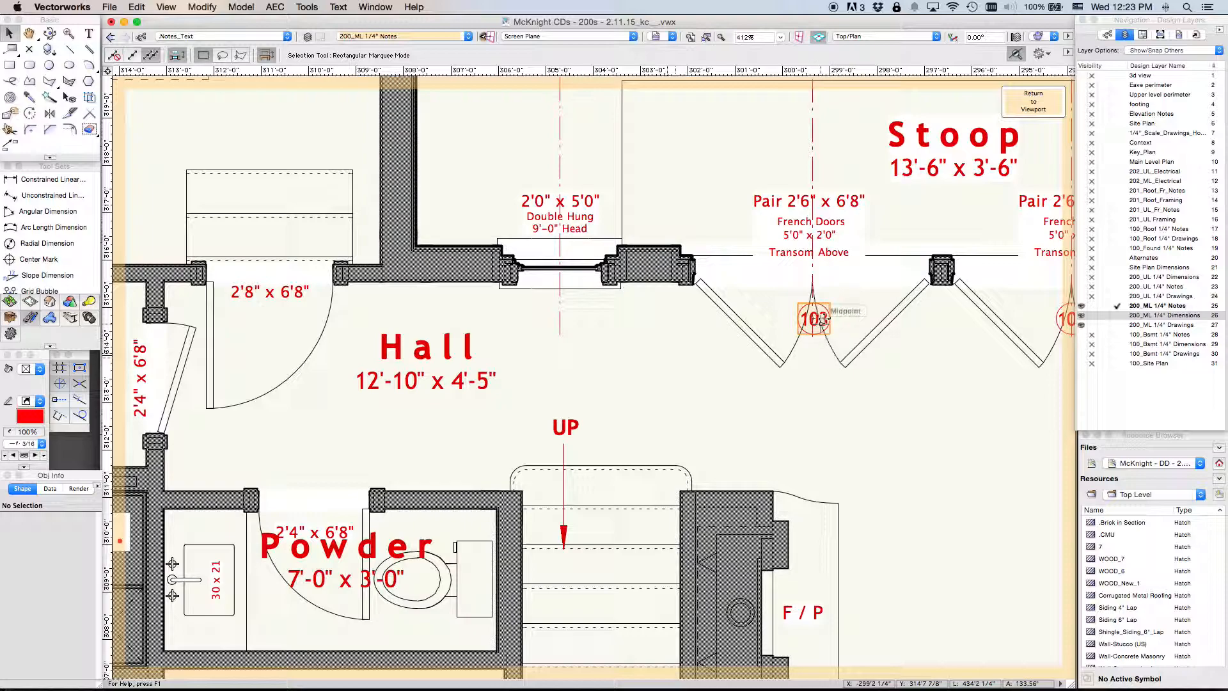
alt+drag(534, 320, 271, 309)
double_click(272, 310)
double_click(281, 320)
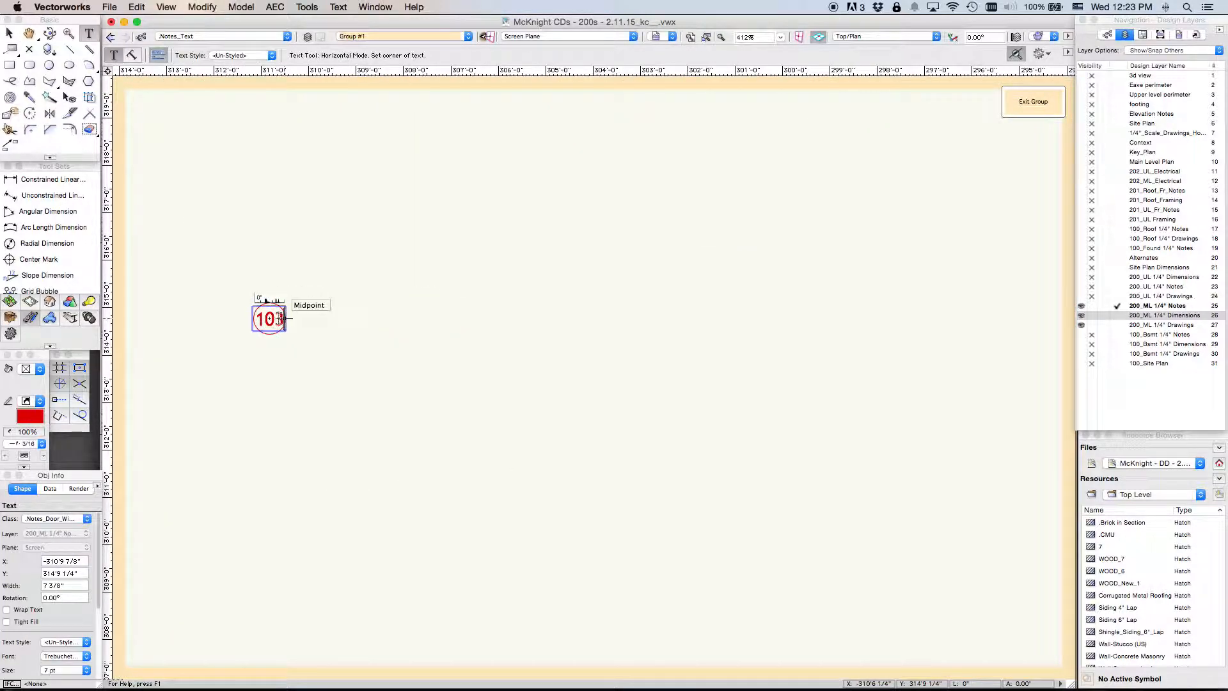
key(BackSpace)
text(4)
click(1049, 108)
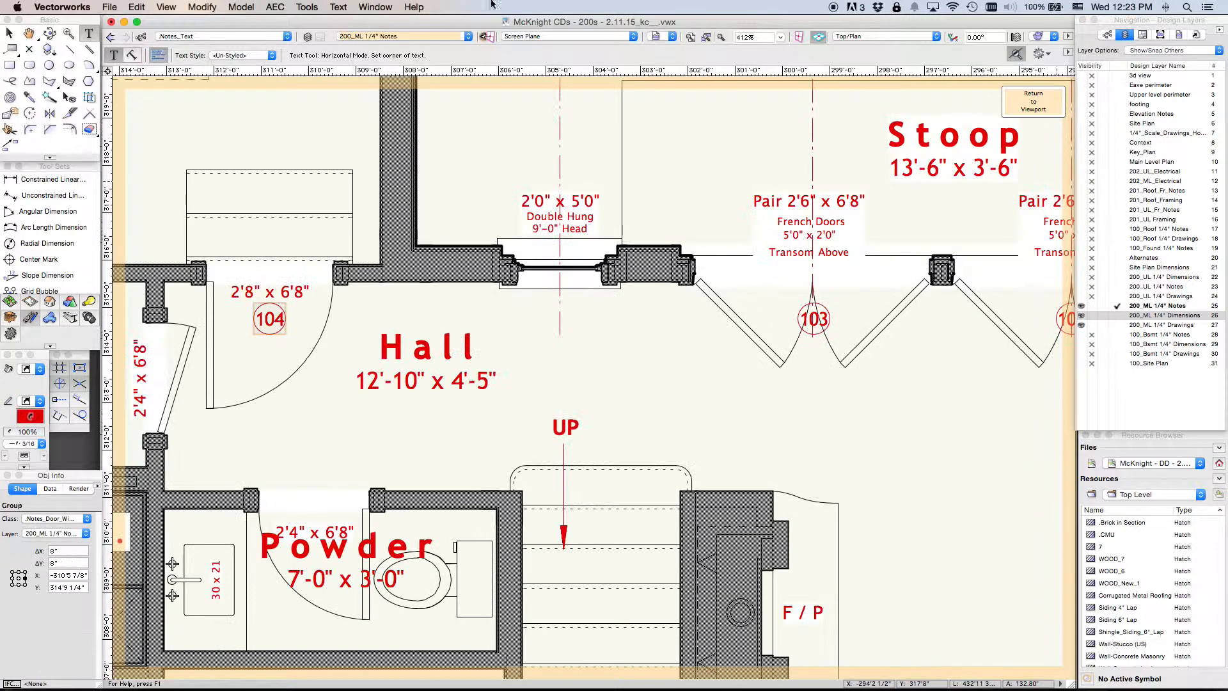
drag(302, 363, 584, 344)
middle_drag(584, 344, 509, 341)
scroll(589, 343, down, 2)
click(603, 367)
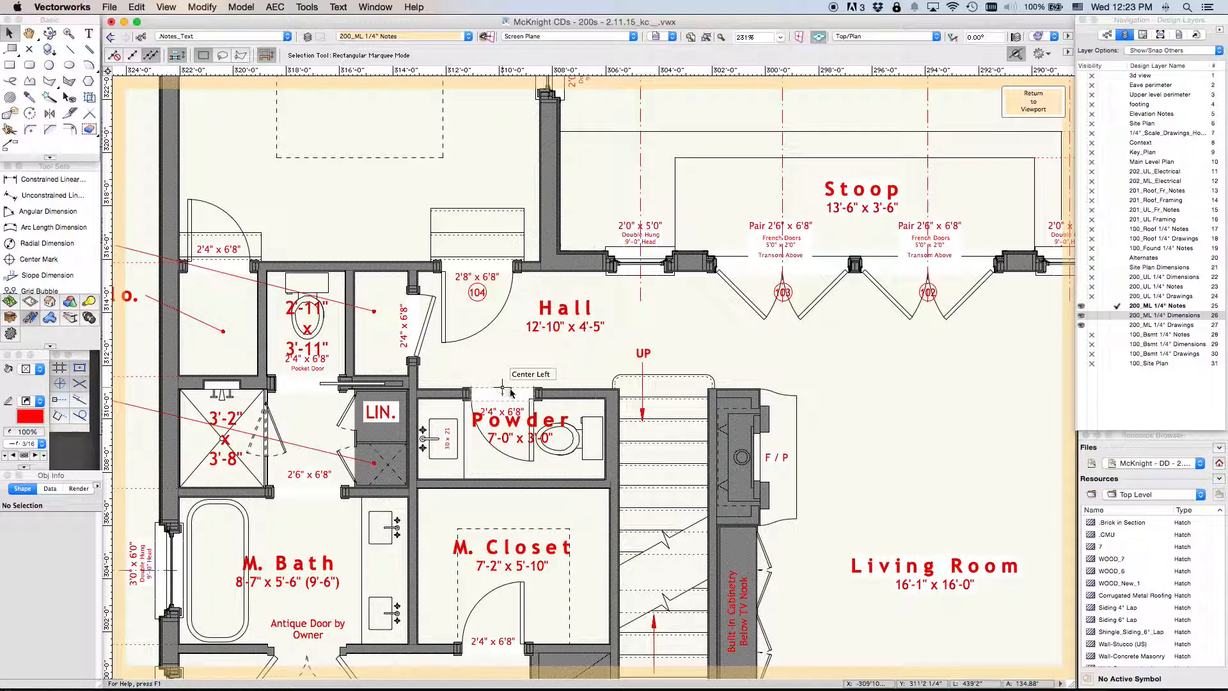
Examine the remaining door openings around the stairs, closet, bath, living rooms, Hall and Porch on the main level plan.
middle_drag(870, 513, 639, 243)
middle_drag(616, 466, 663, 433)
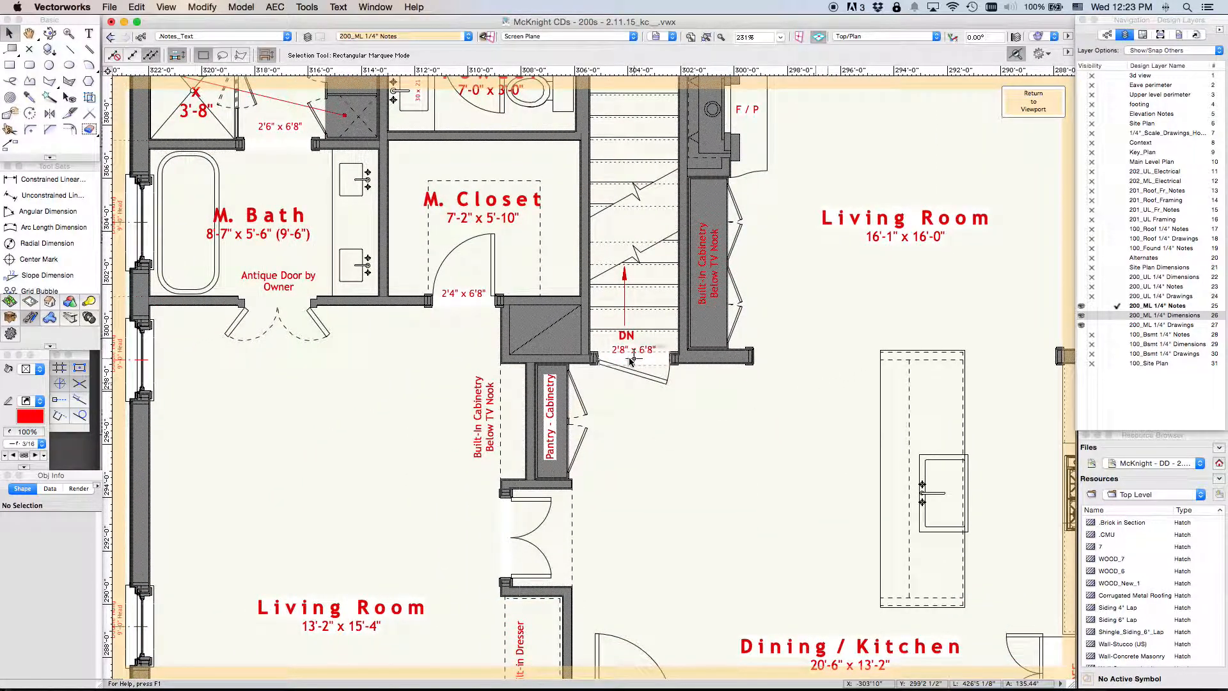
middle_drag(510, 539, 525, 382)
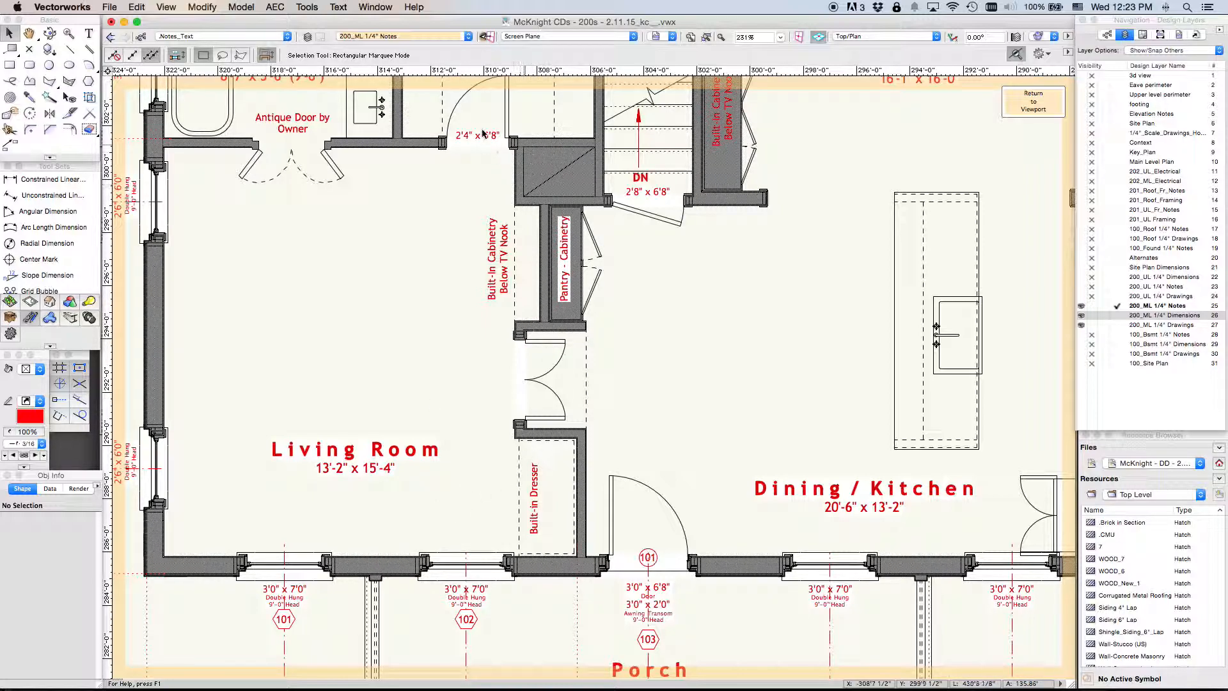
middle_drag(456, 229, 629, 478)
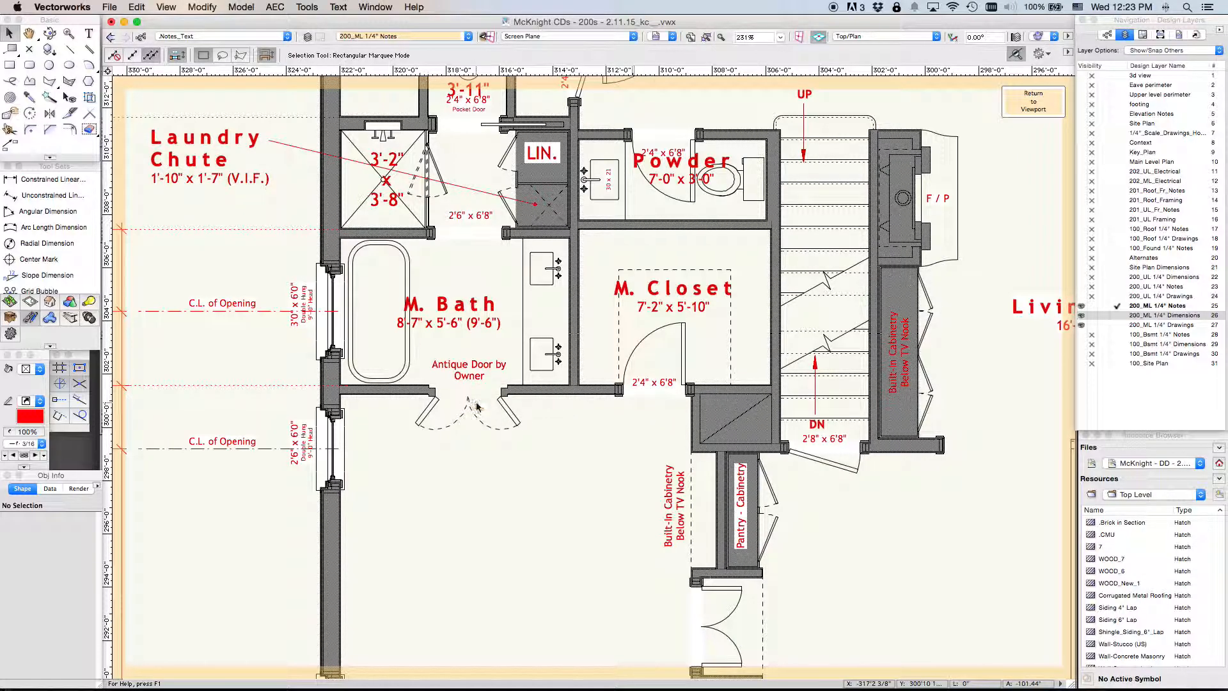
click(472, 92)
click(481, 265)
key(space)
mouse_move(498, 341)
mouse_down()
mouse_move(356, 431)
mouse_move(346, 452)
mouse_up()
key(space)
mouse_move(323, 274)
mouse_down()
mouse_move(380, 503)
mouse_move(440, 569)
mouse_up()
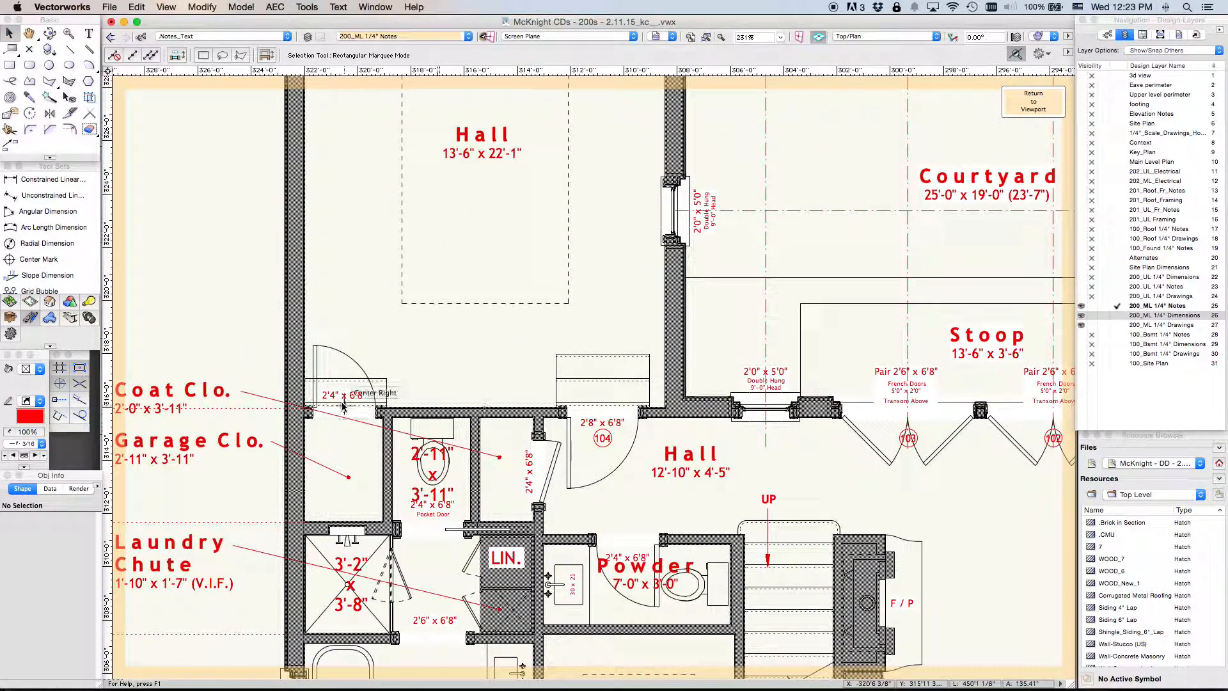
scroll(461, 382, down, 2)
key(space)
drag(665, 563, 627, 300)
drag(666, 585, 672, 434)
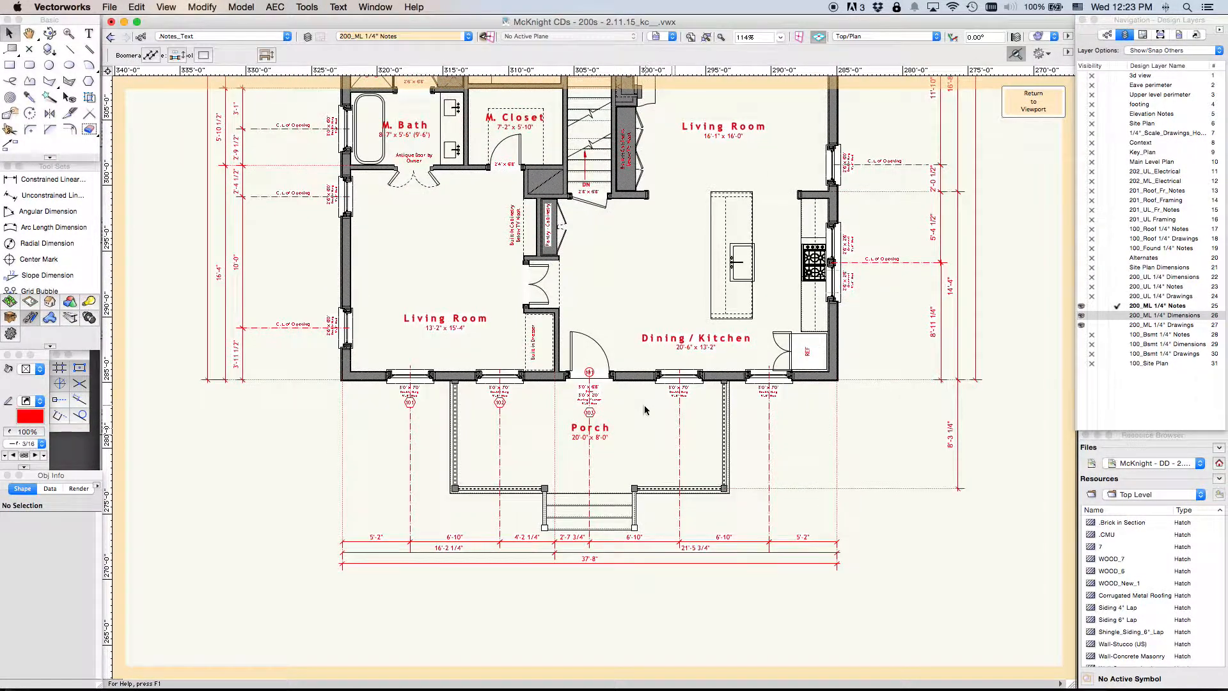
scroll(644, 411, up, 3)
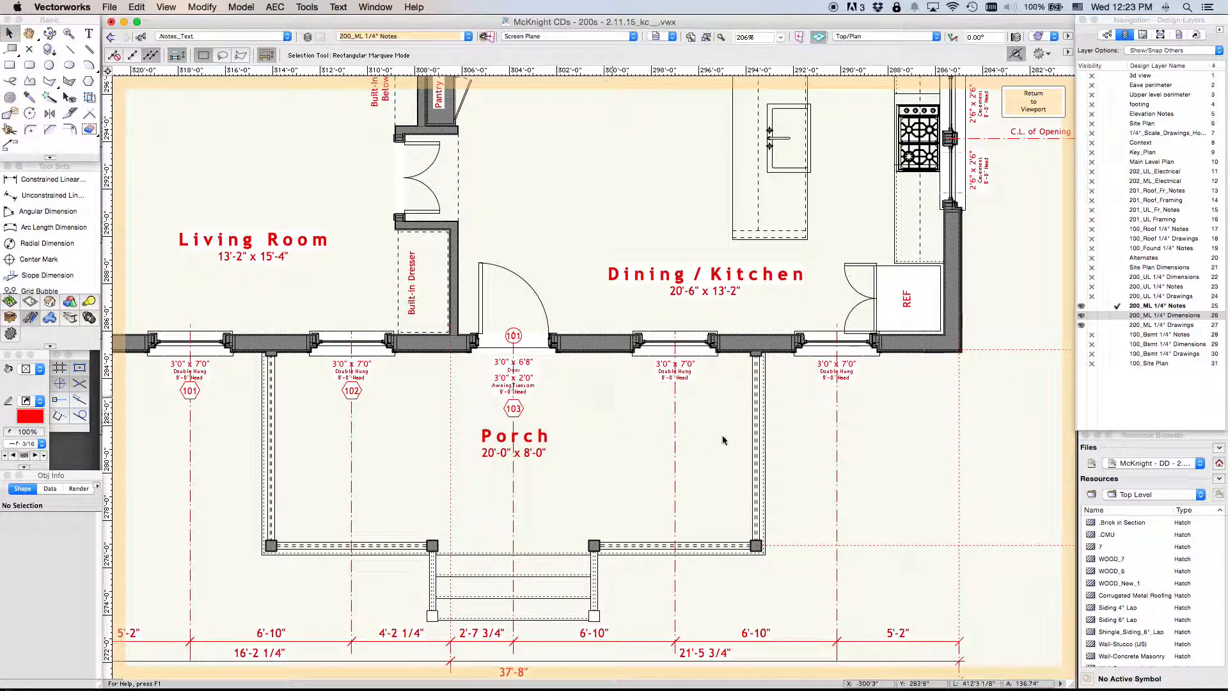
Return to the 200 - ML & UL sheet and open the Upper Level Floor Plan viewport's 200_UL 1/4" Dimensions design layer for editing.
click(1033, 102)
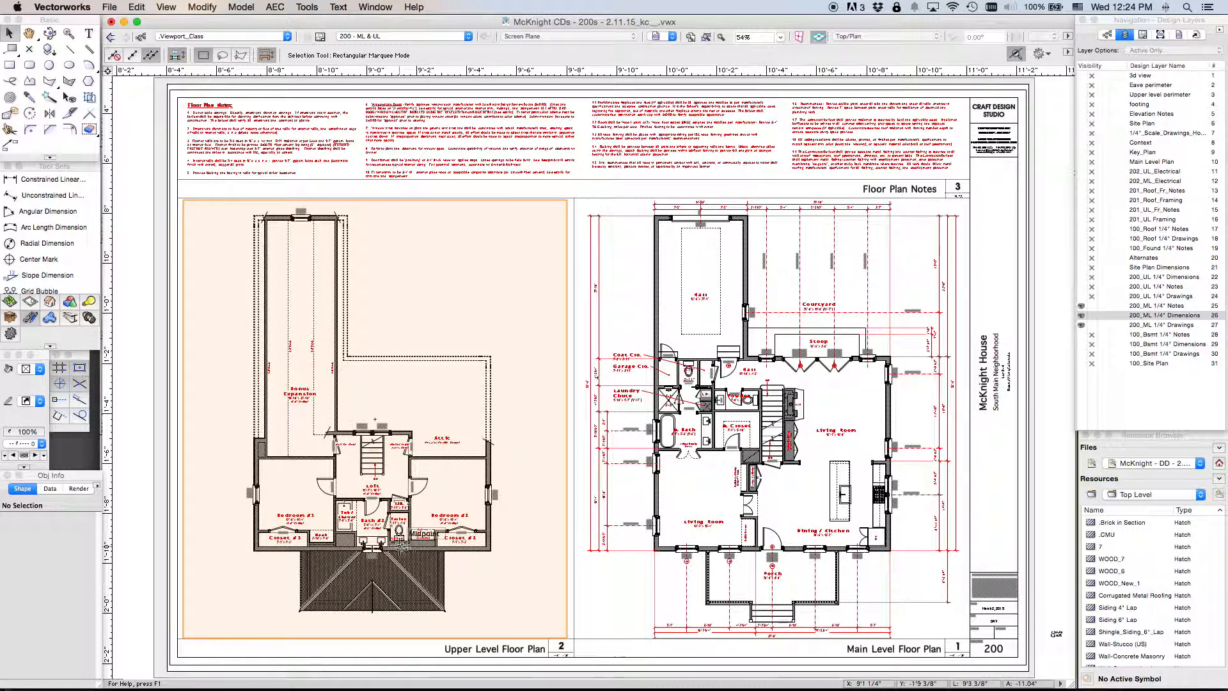
scroll(539, 577, up, 2)
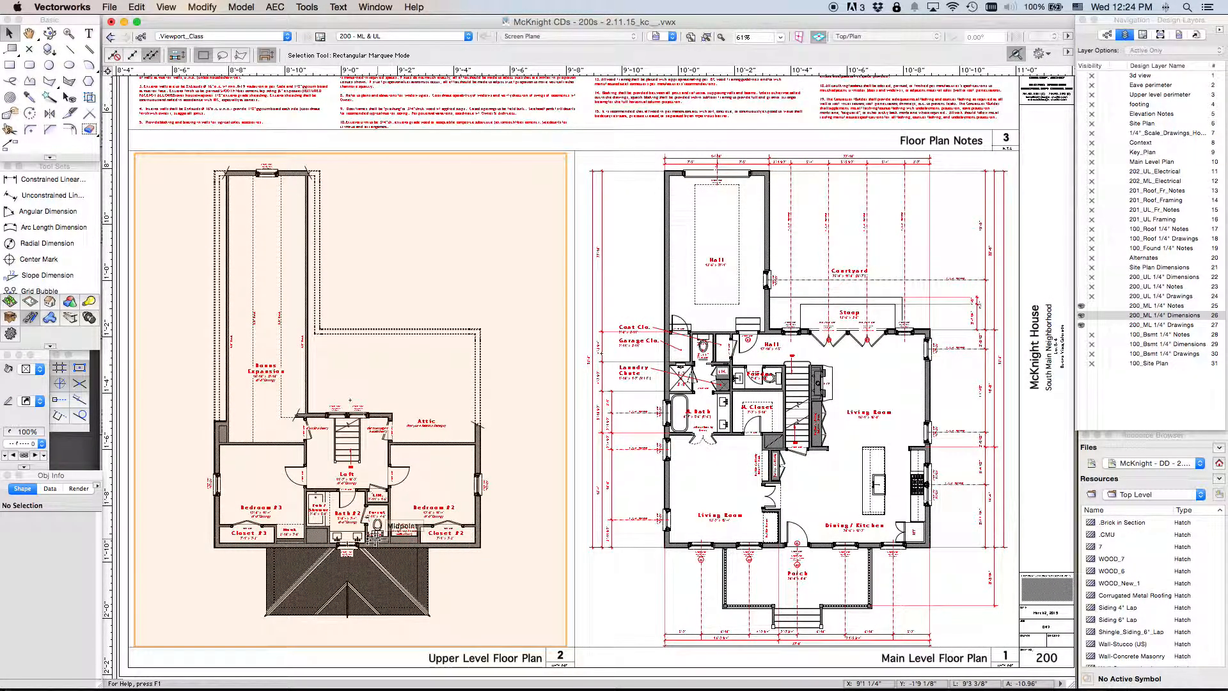
double_click(378, 539)
click(598, 221)
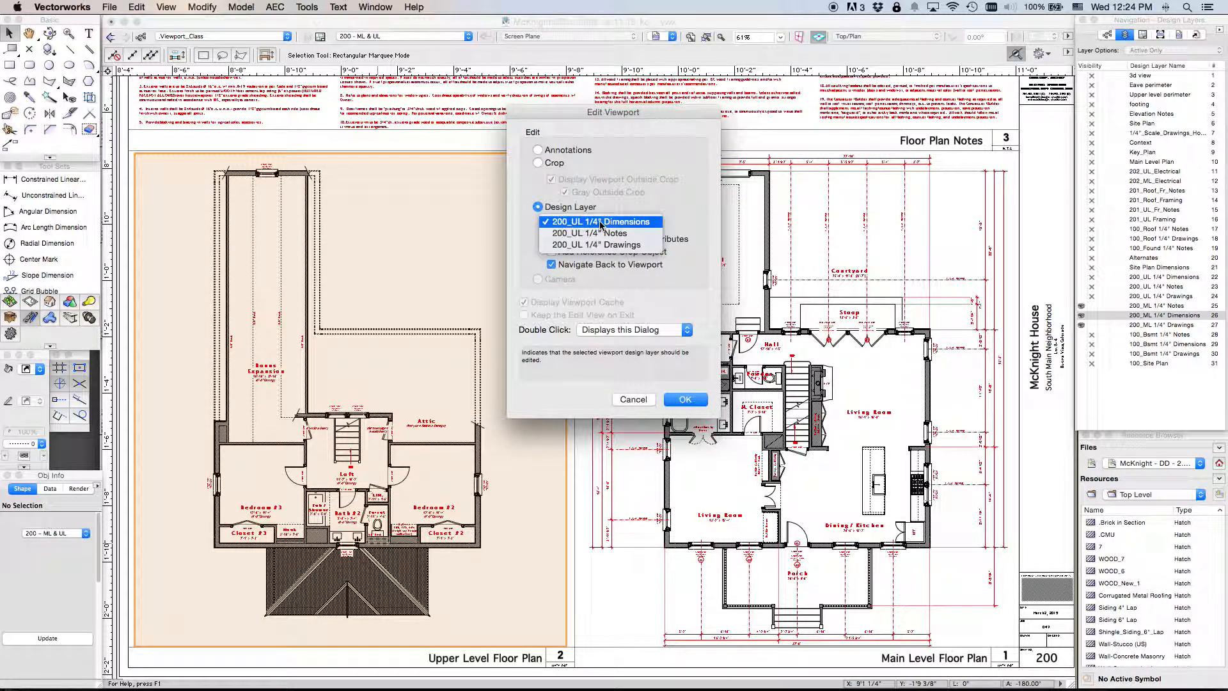
click(600, 222)
click(683, 399)
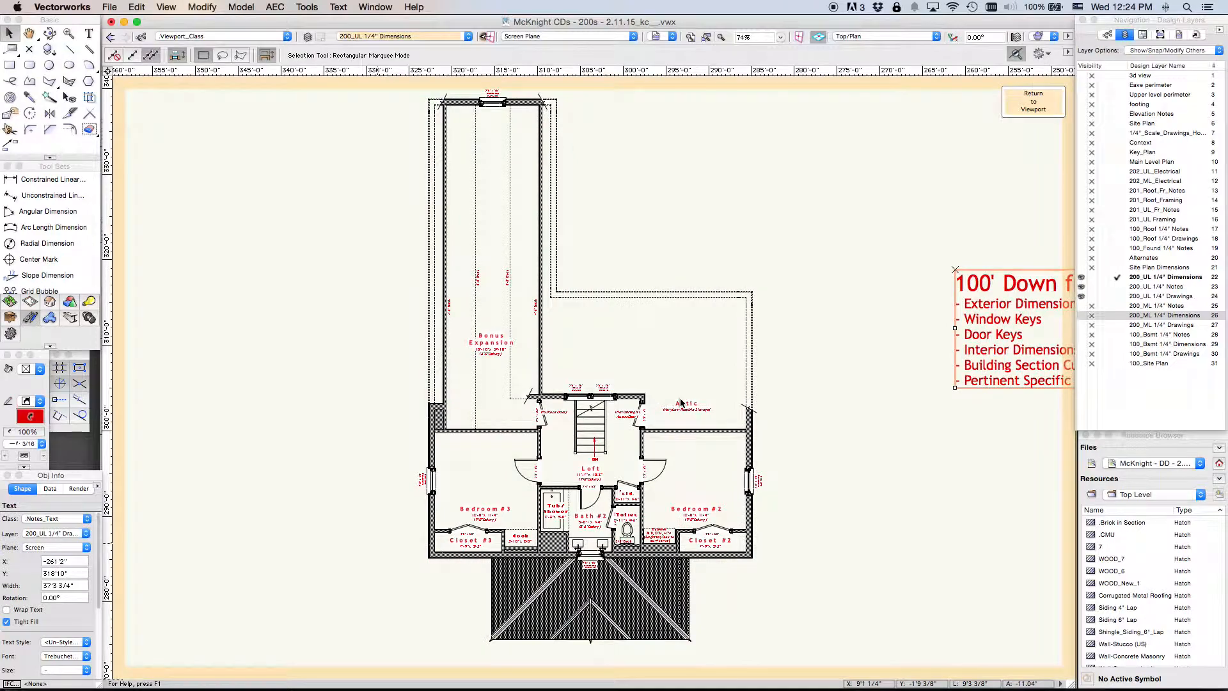
Deselect the "100' Down from Reference Plan" note and make 200_ML 1/4" Dimensions the active layer.
click(825, 368)
scroll(904, 381, down, 2)
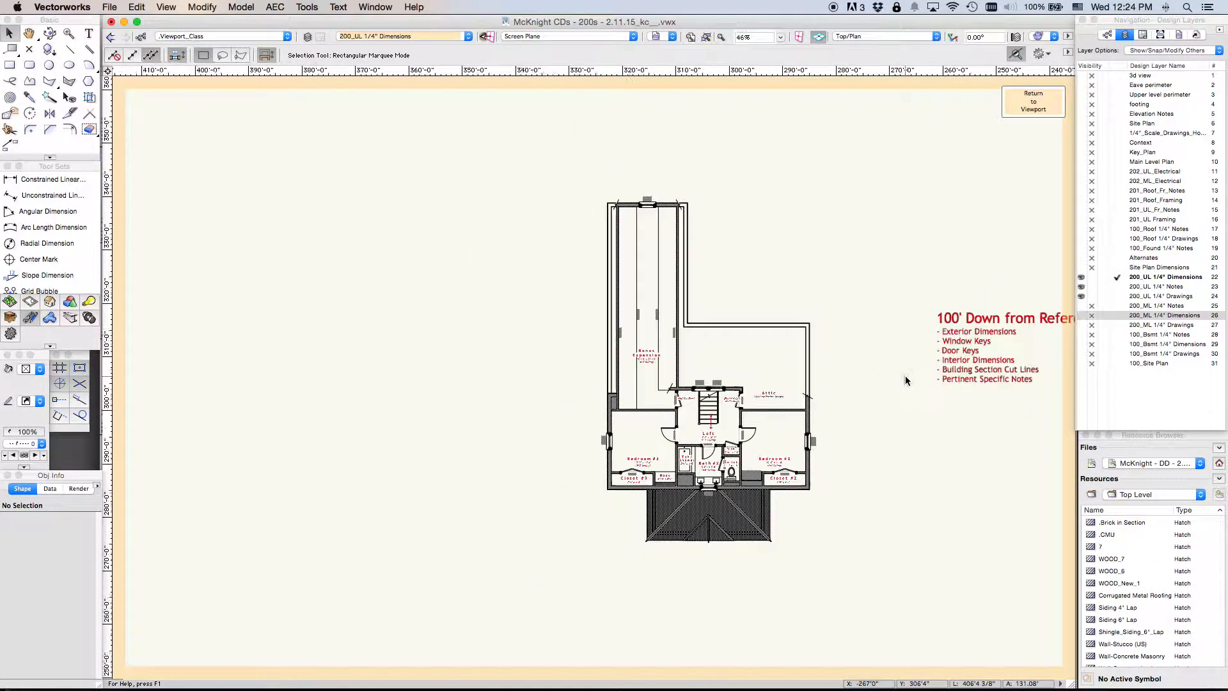
scroll(904, 381, down, 2)
middle_drag(929, 230, 787, 324)
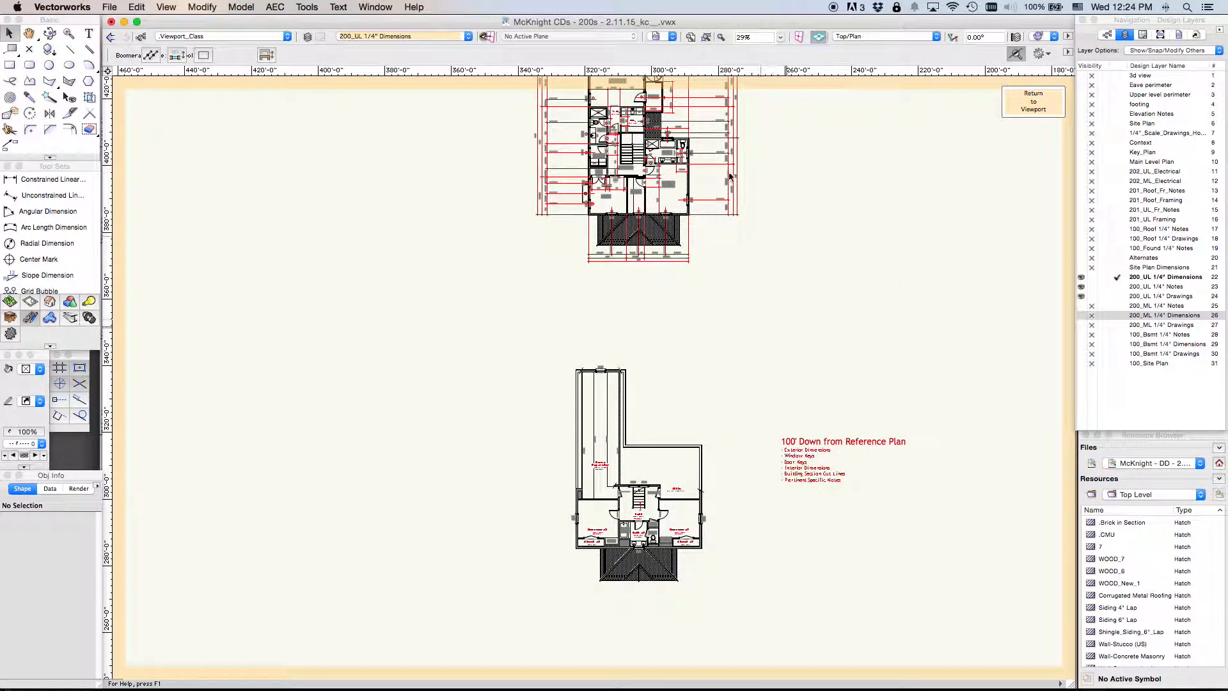
middle_drag(745, 380, 738, 310)
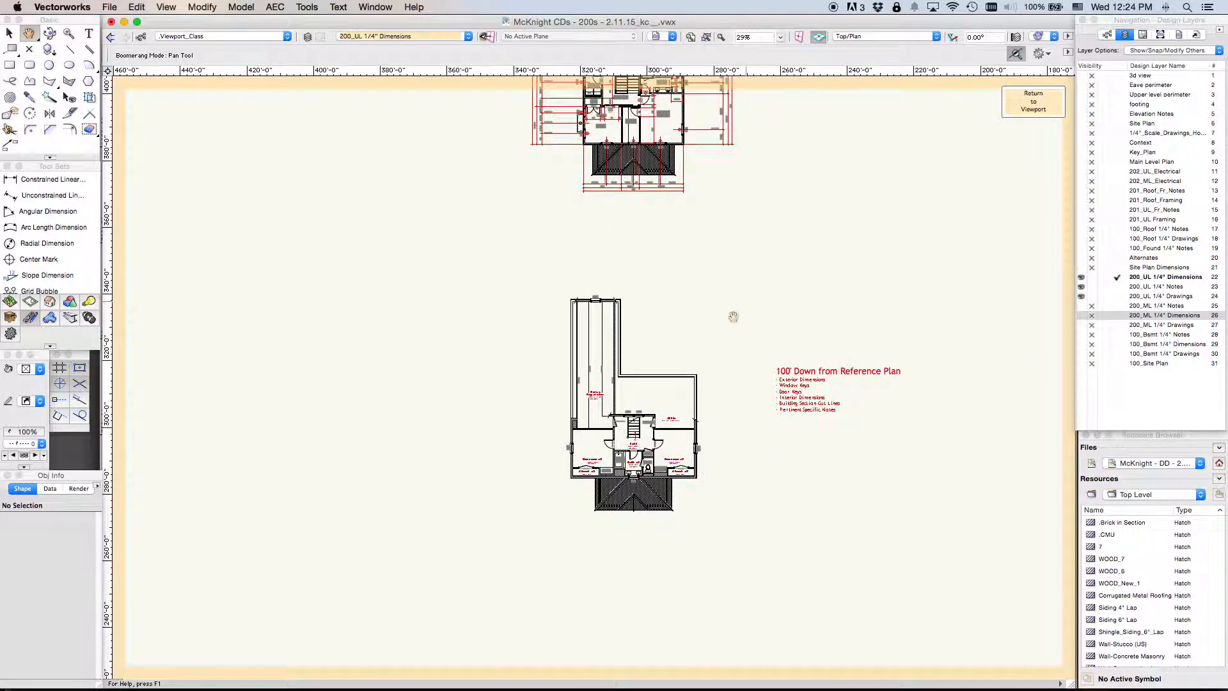
scroll(713, 346, up, 1)
middle_drag(727, 430, 699, 420)
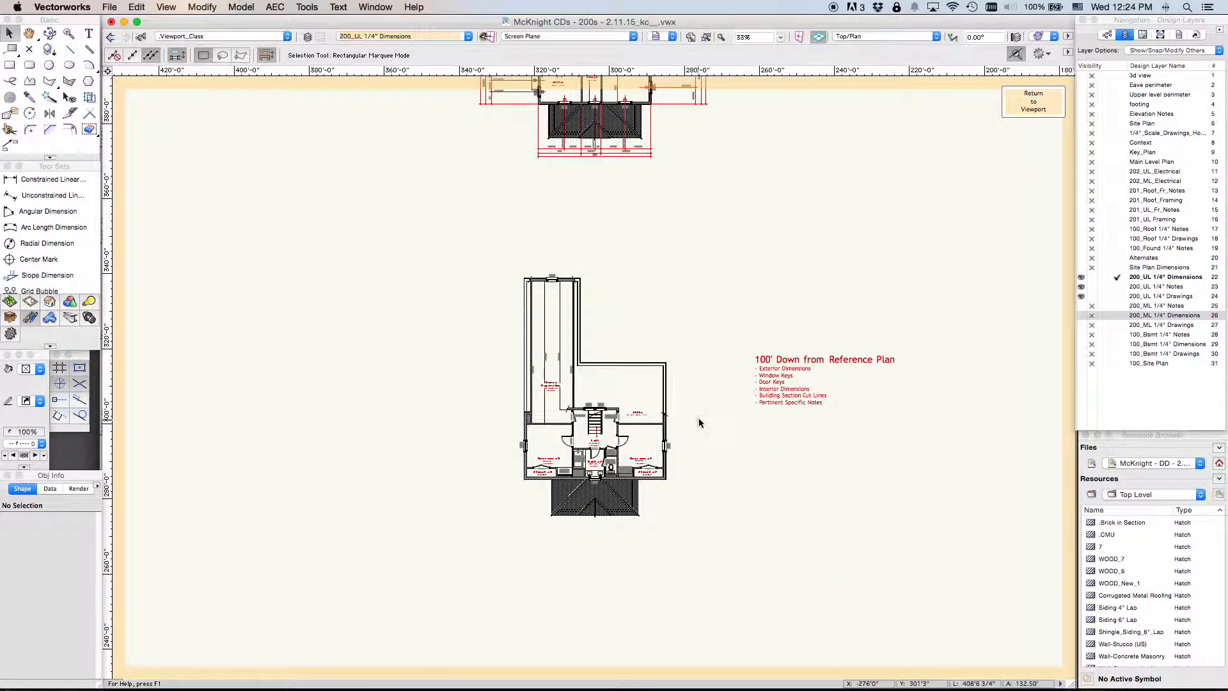
click(1116, 315)
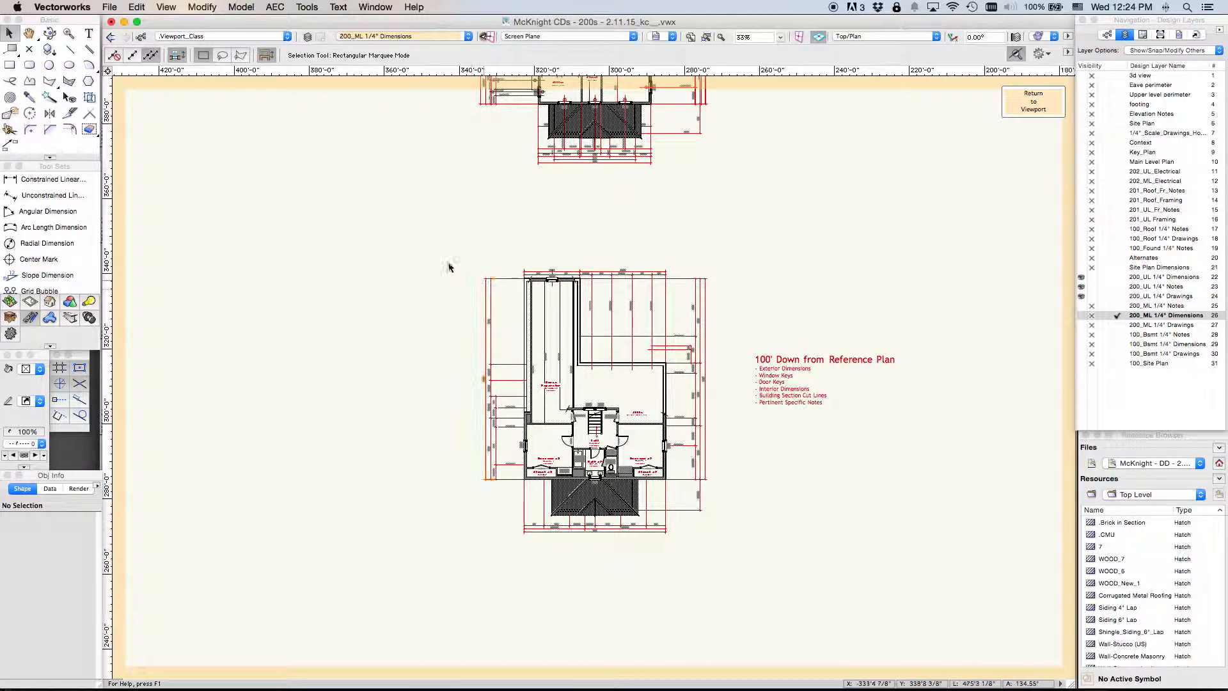
Copy four outer overall dimensions, the corner guide line and the Bedroom #2 window centerline in place onto the 200_UL 1/4" Dimensions layer.
scroll(707, 307, up, 2)
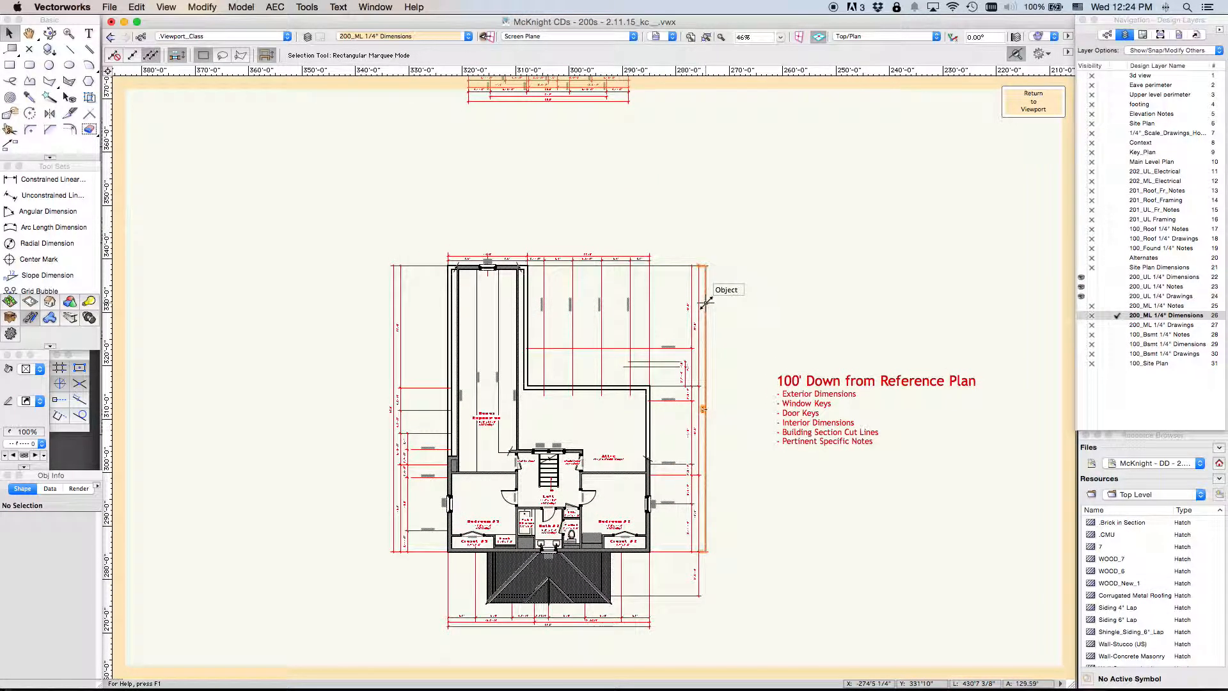
click(703, 312)
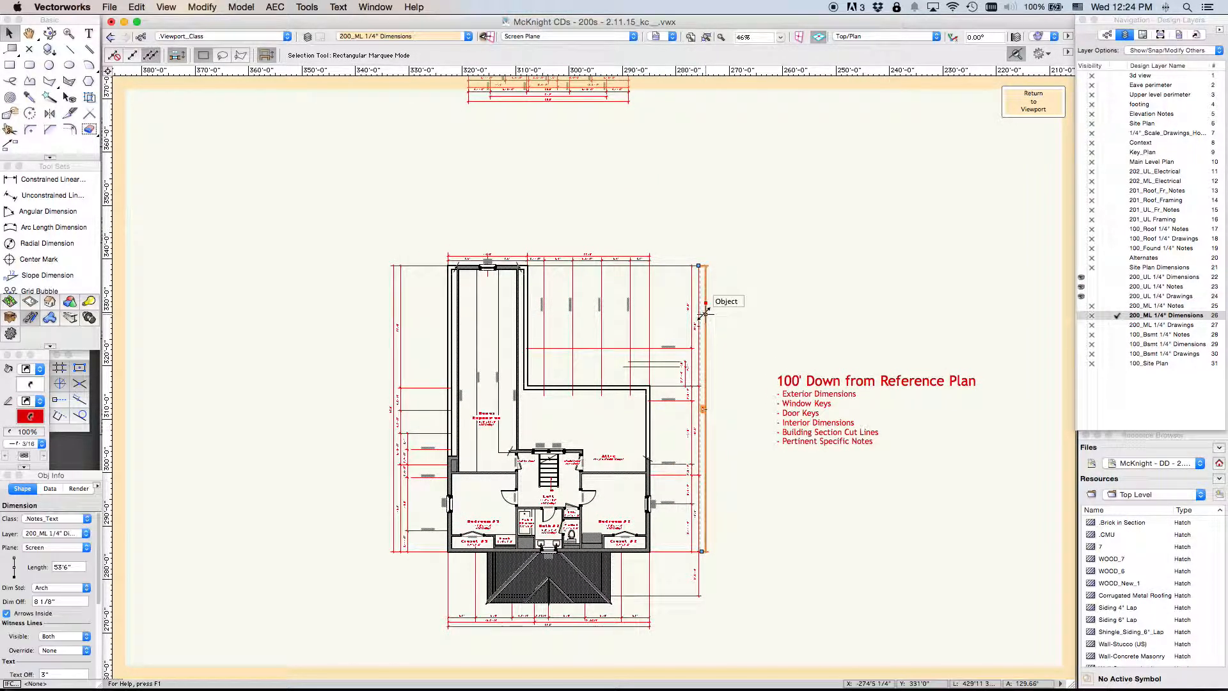
shift+click(394, 307)
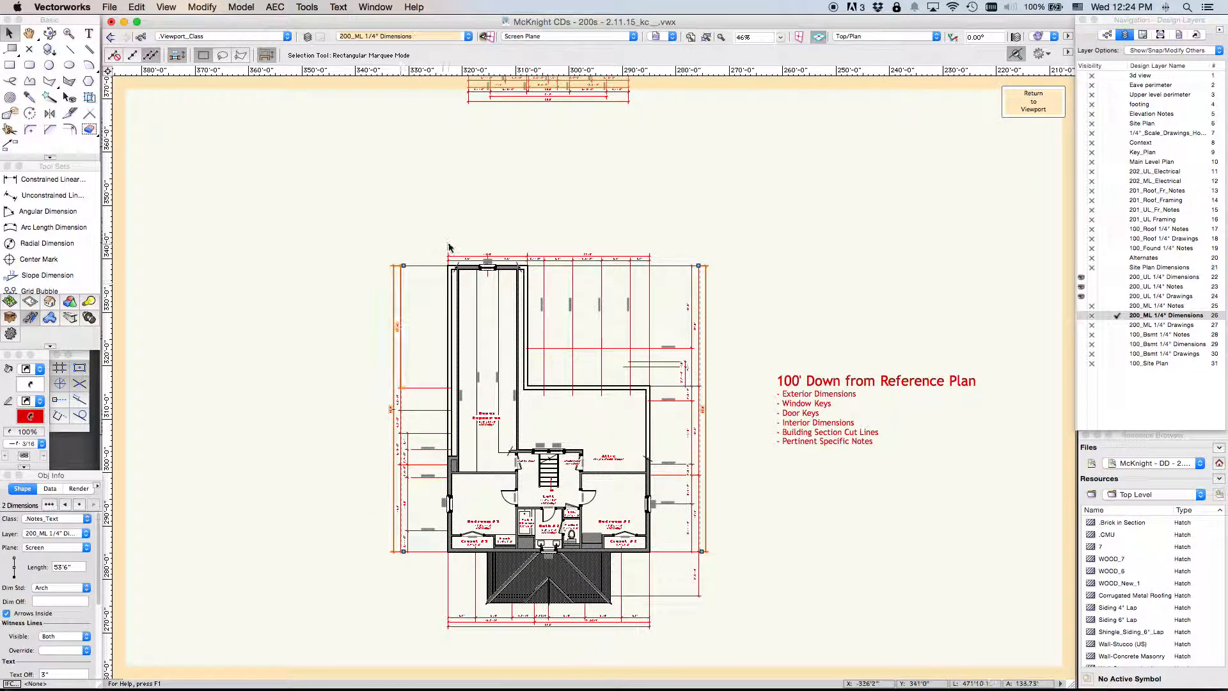
shift+click(642, 255)
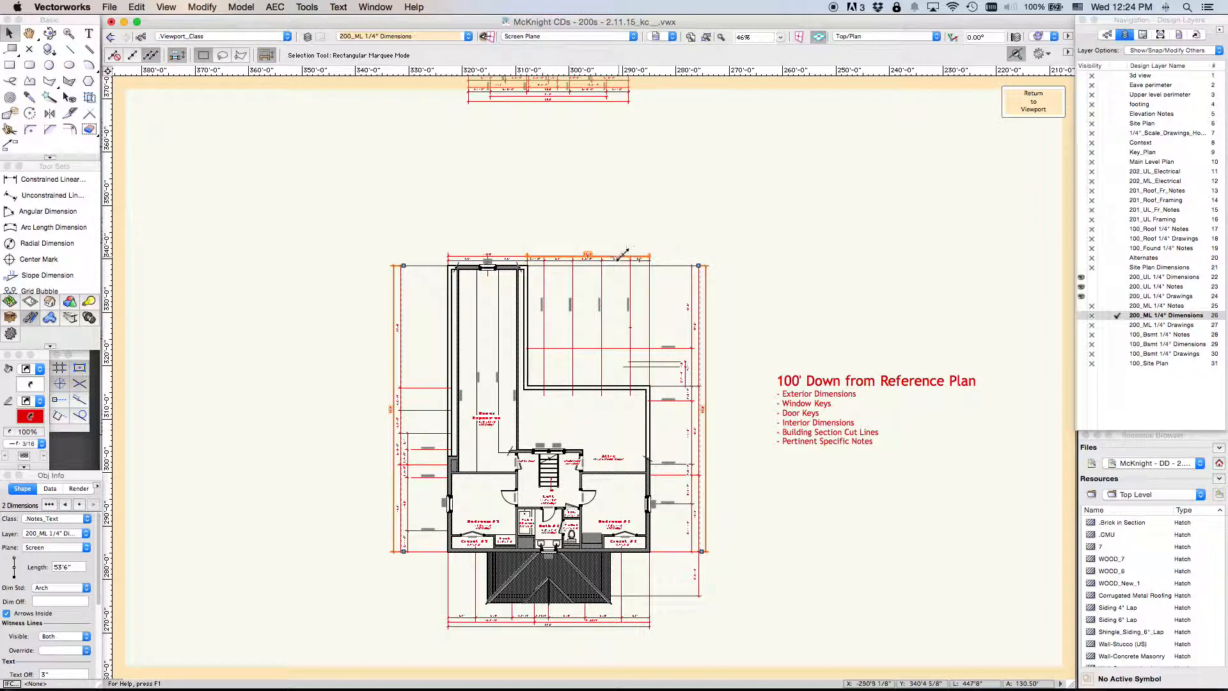
shift+click(582, 625)
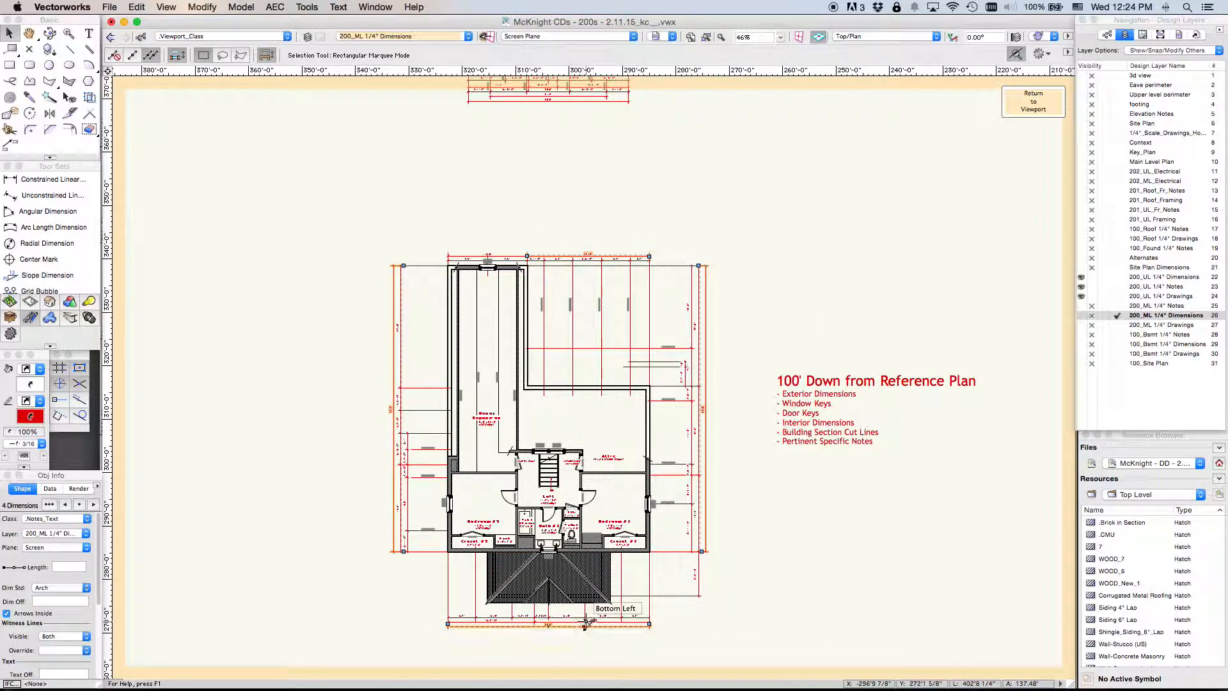
shift+click(650, 573)
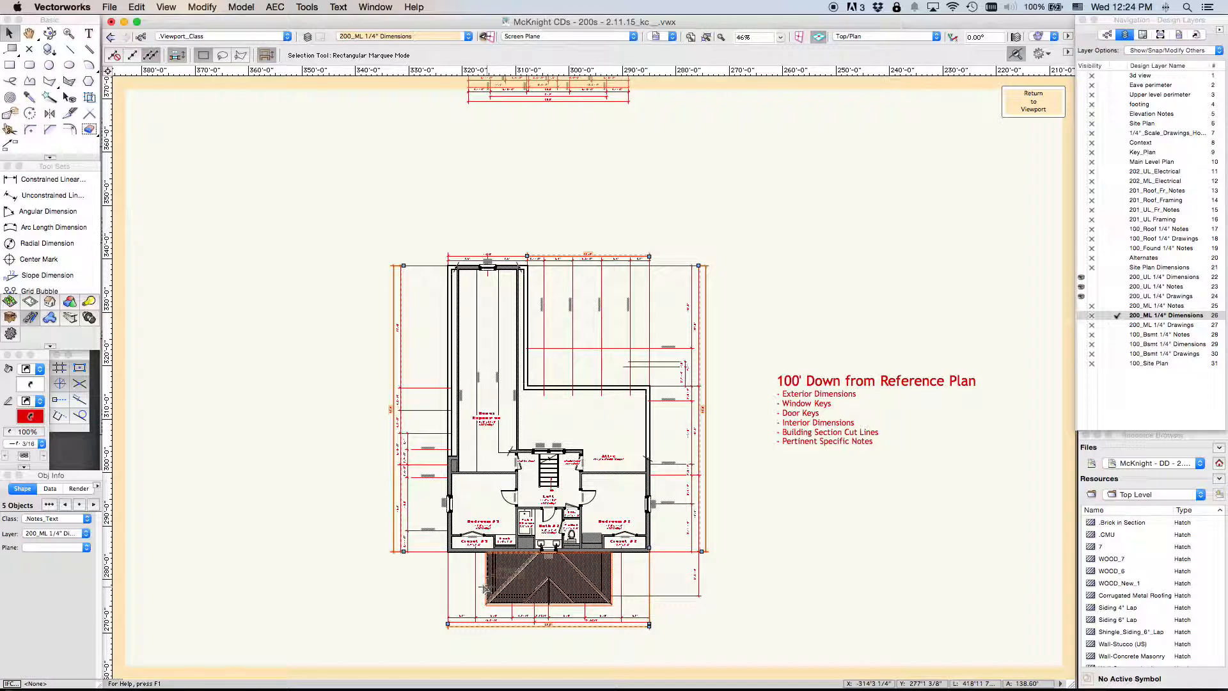
shift+click(689, 503)
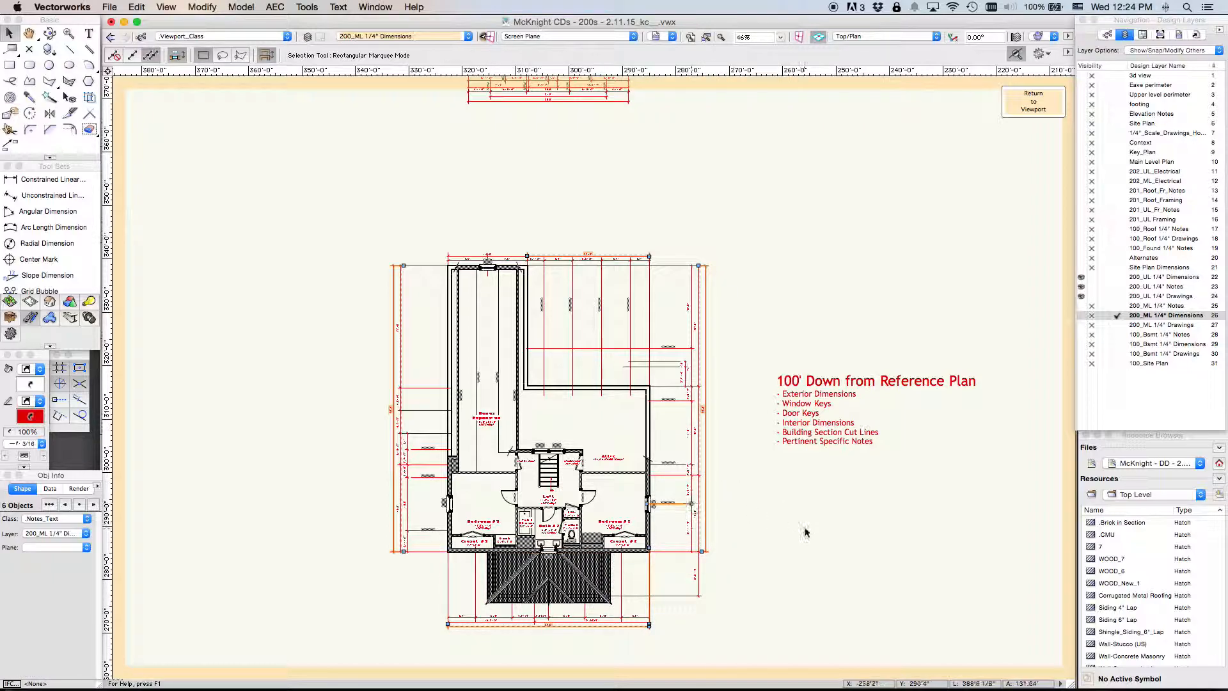
click(1115, 278)
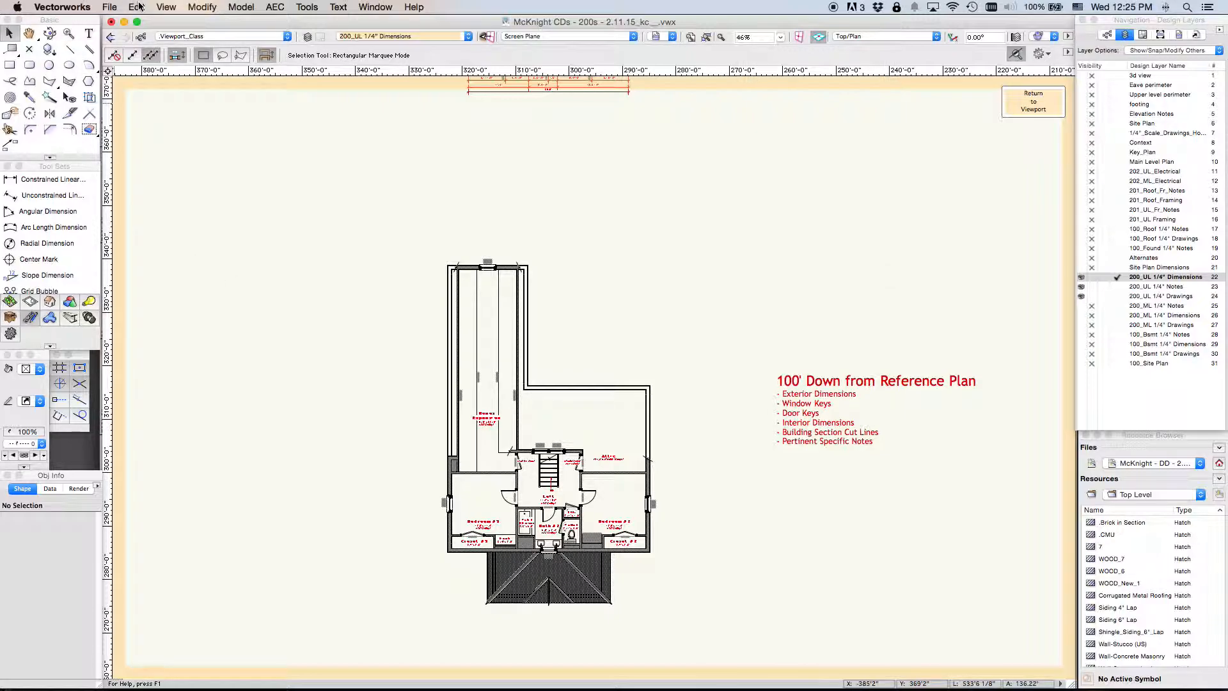
key(super+a)
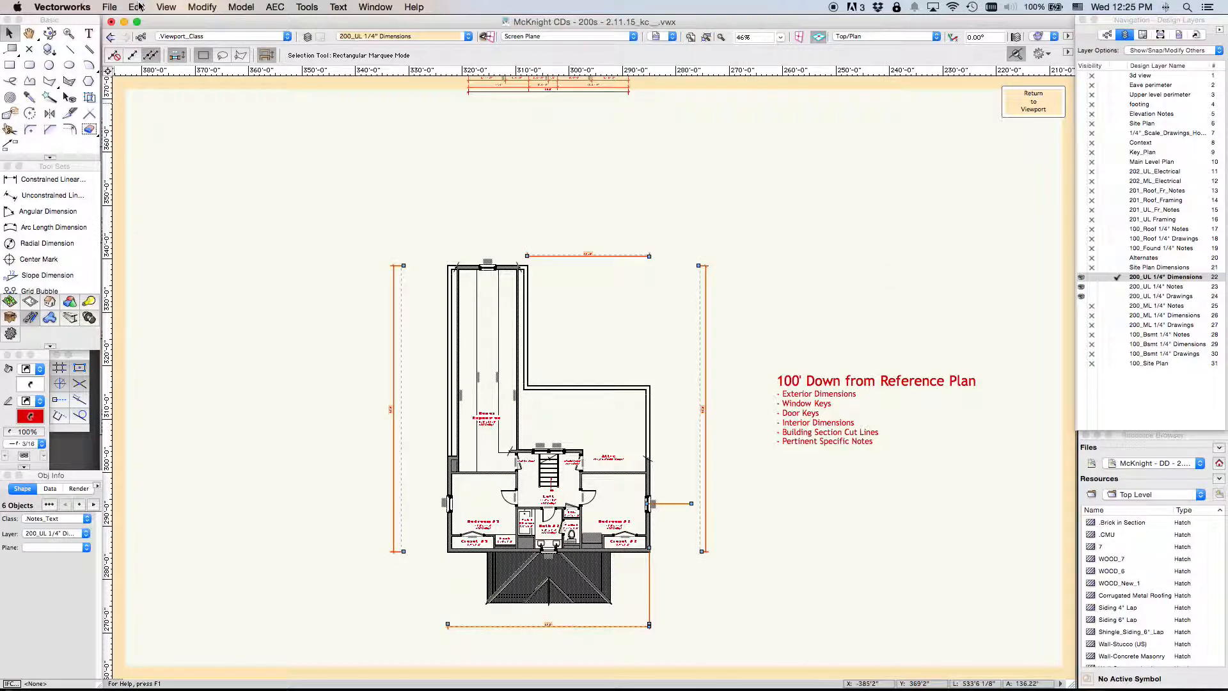
click(751, 573)
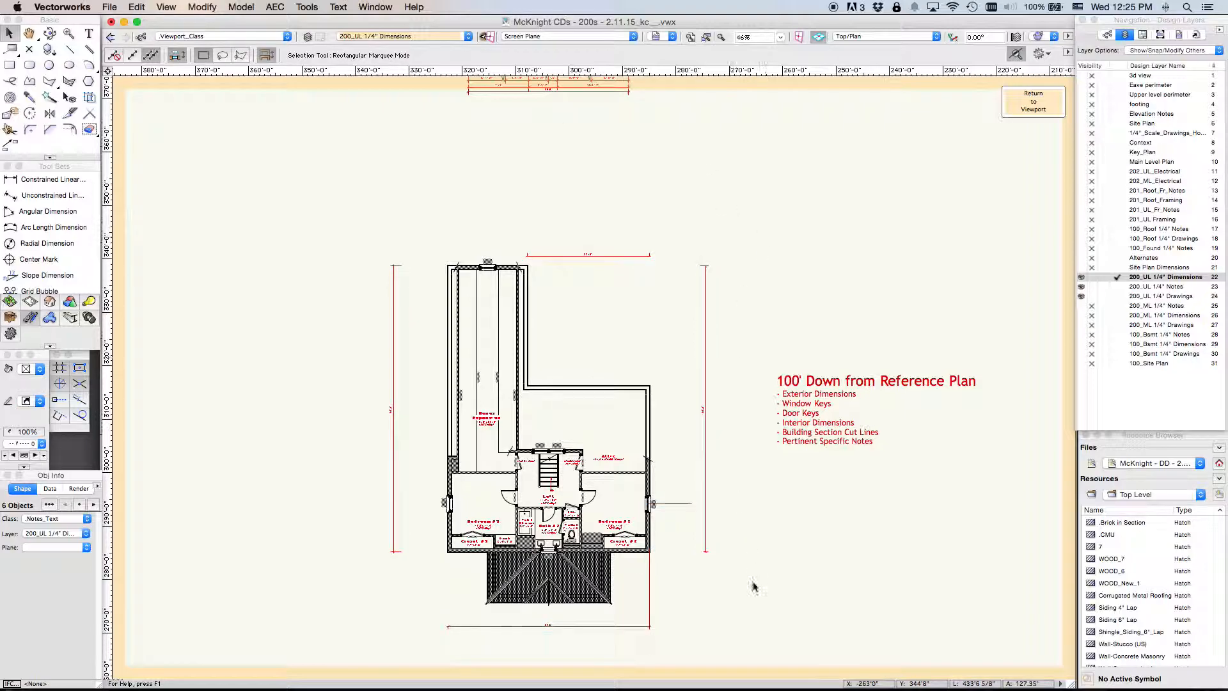
Check the copied overall dimensions, corner guide line and Bedroom #2 window centerline against the upper level plan.
key(c)
drag(376, 490, 791, 651)
key(x)
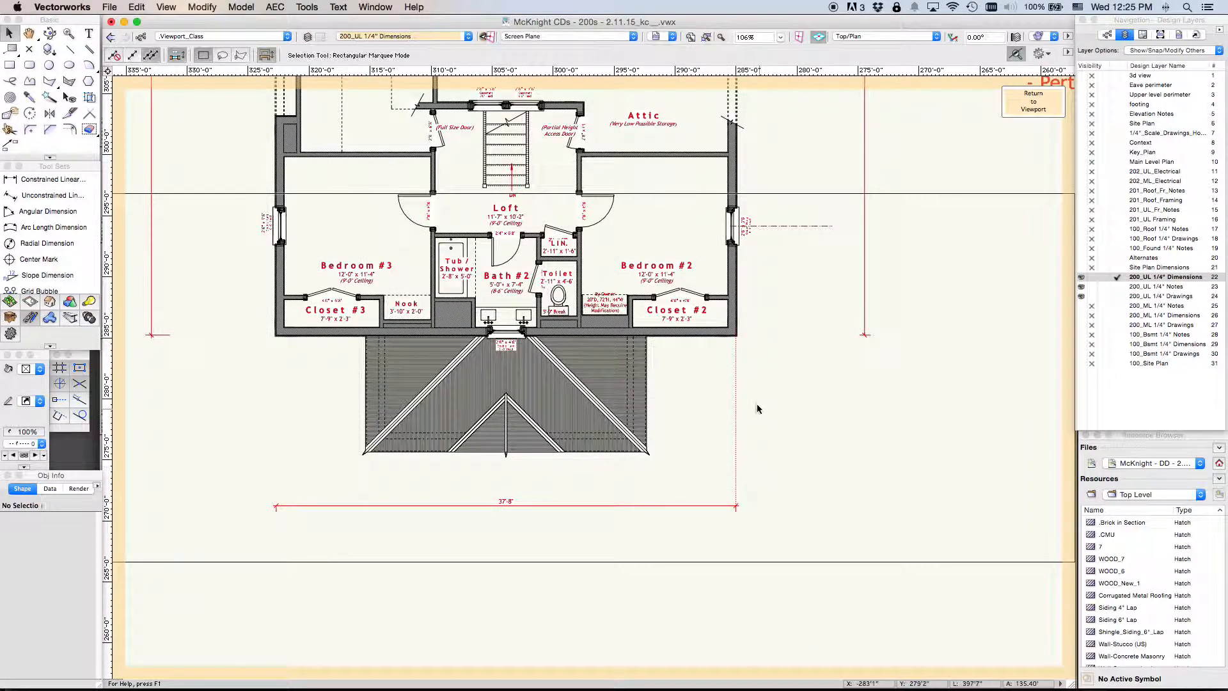
click(736, 339)
click(768, 380)
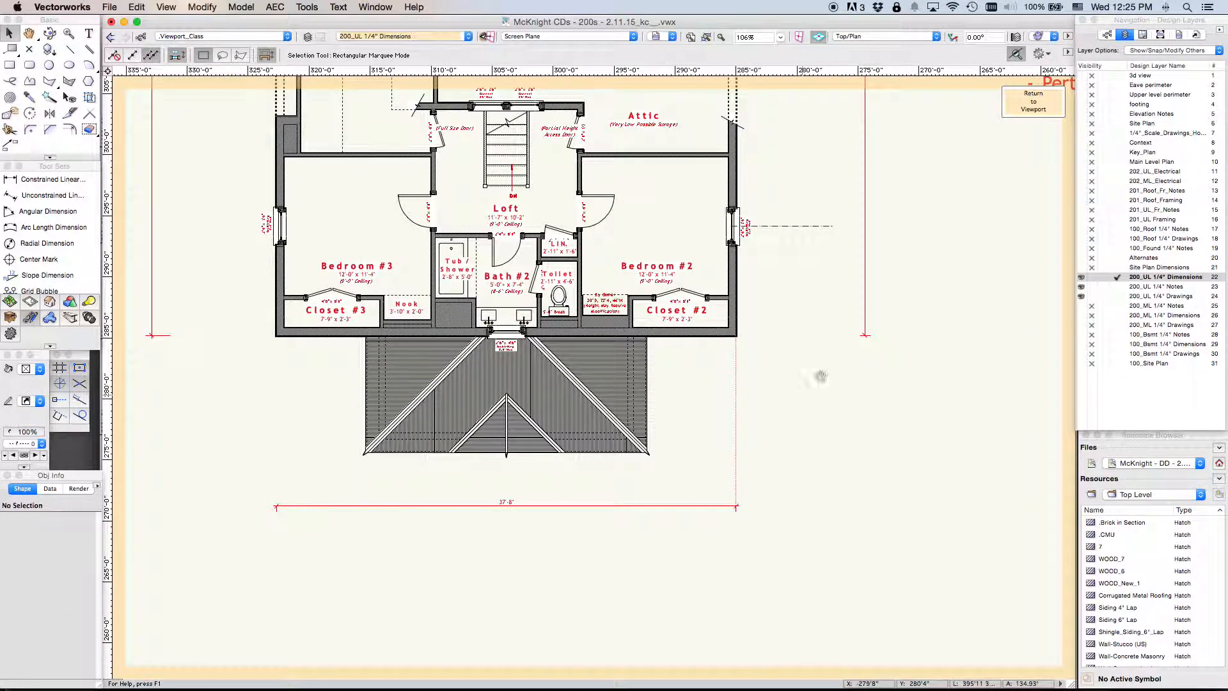
scroll(628, 455, up, 5)
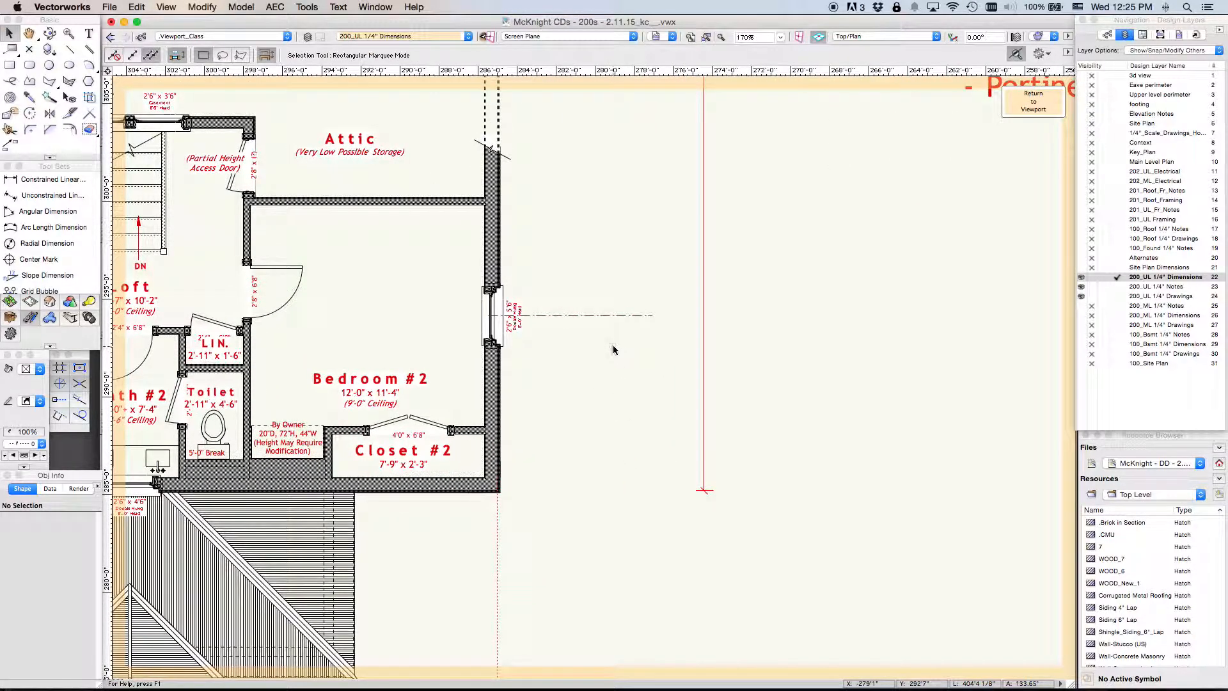
scroll(614, 358, down, 10)
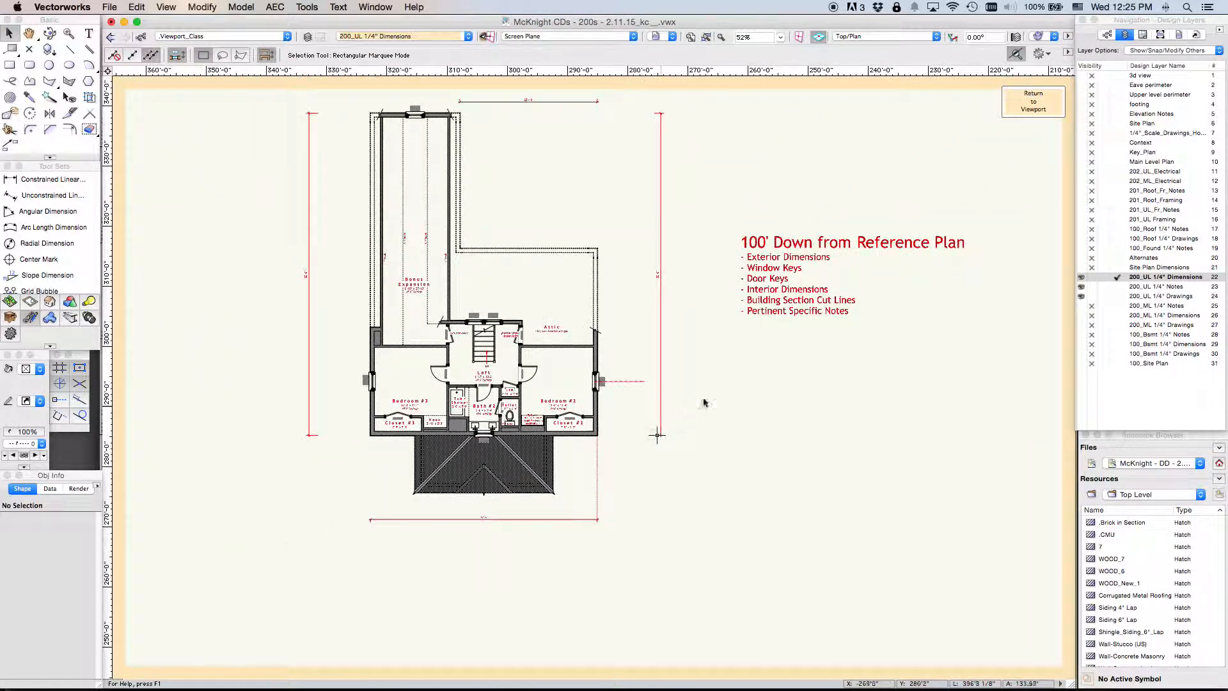
middle_drag(733, 367, 781, 424)
Return to the 200 - ML & UL sheet, deselect the Upper Level viewport, fit the page in view and save the file.
click(1033, 101)
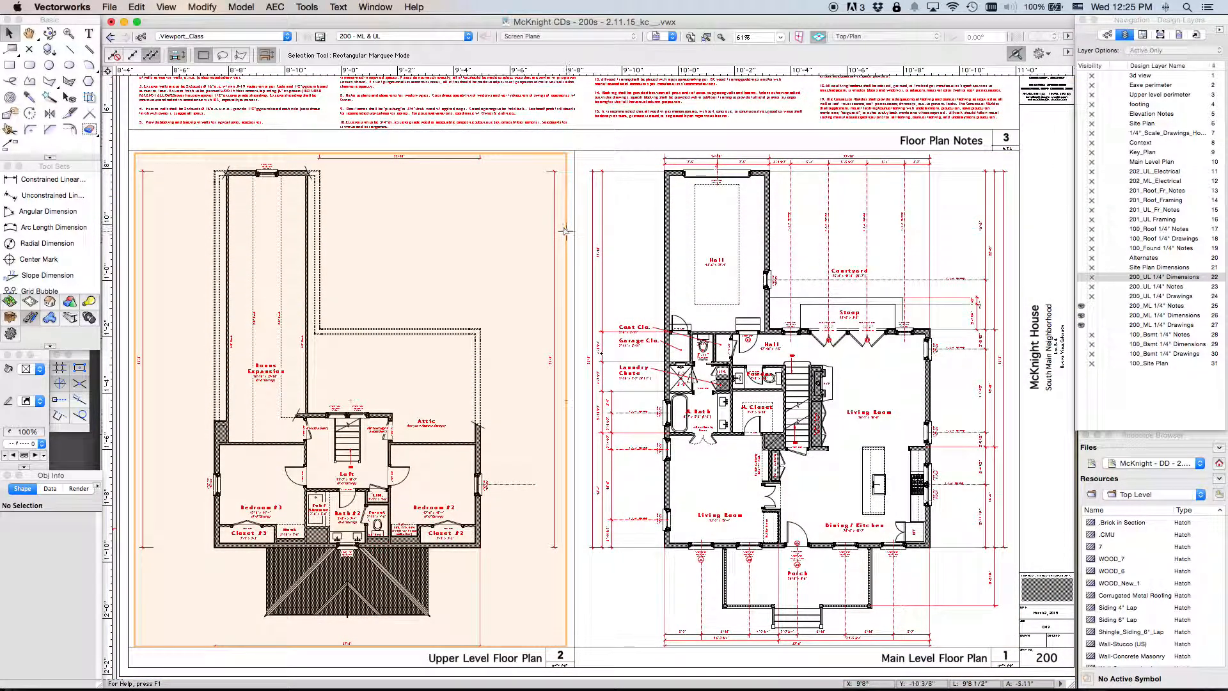
click(136, 595)
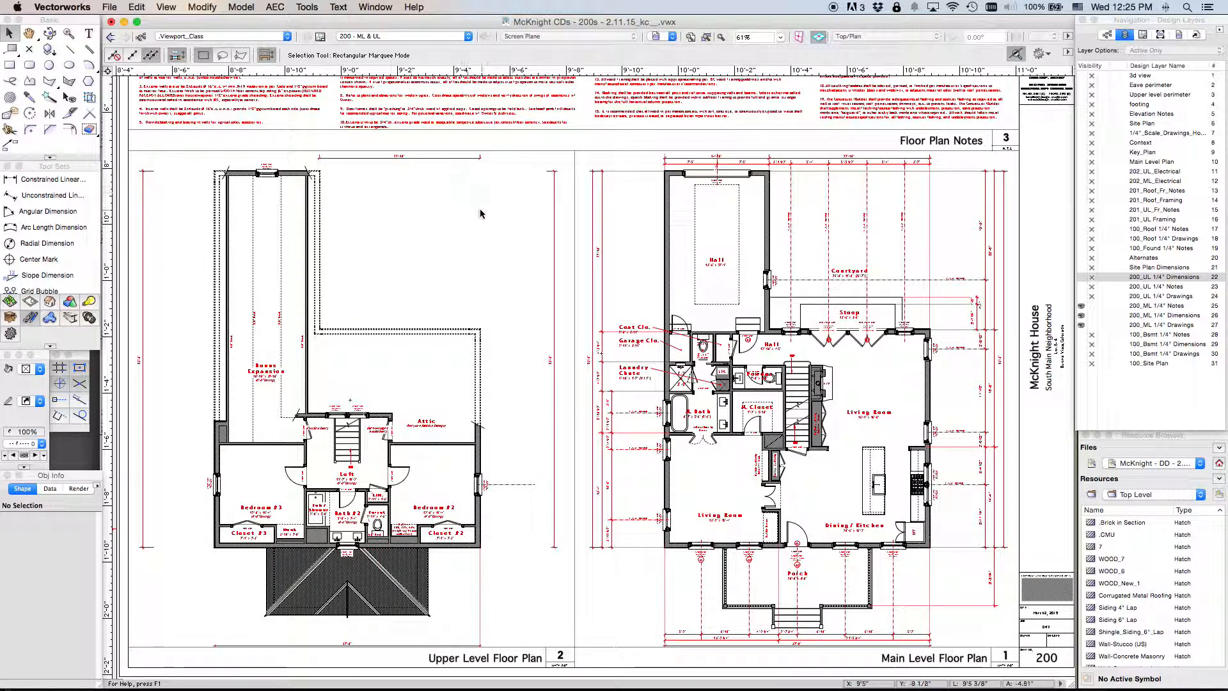
key(super+4)
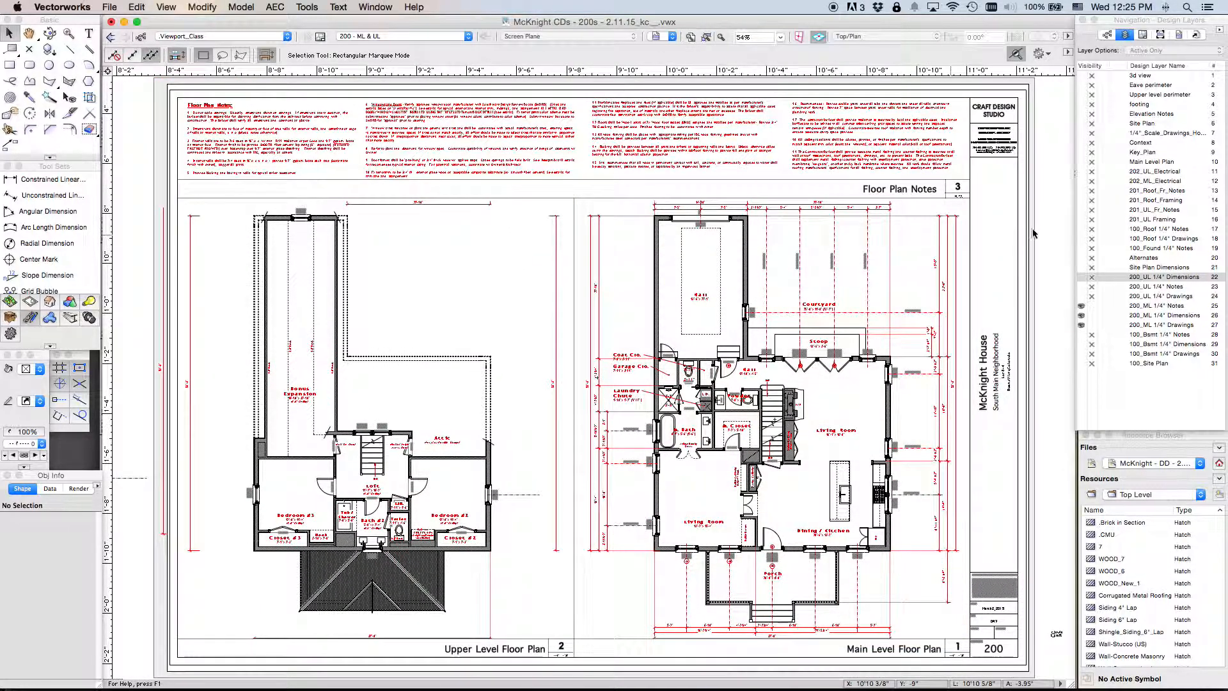
key(super+s)
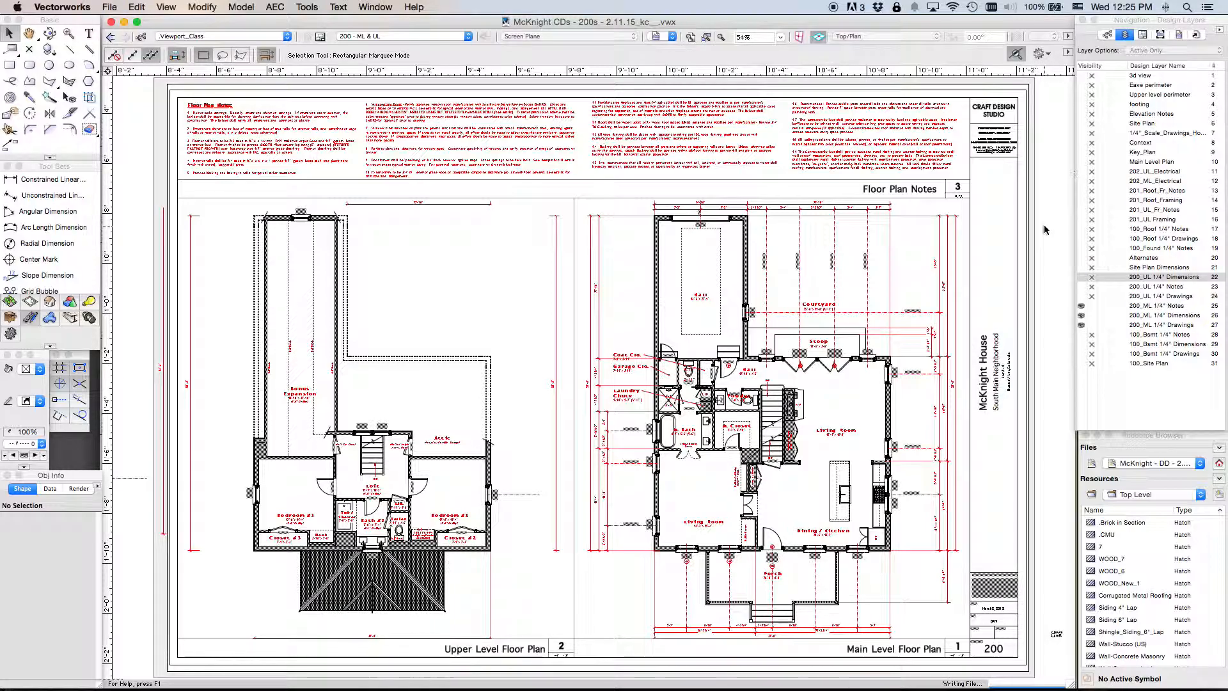